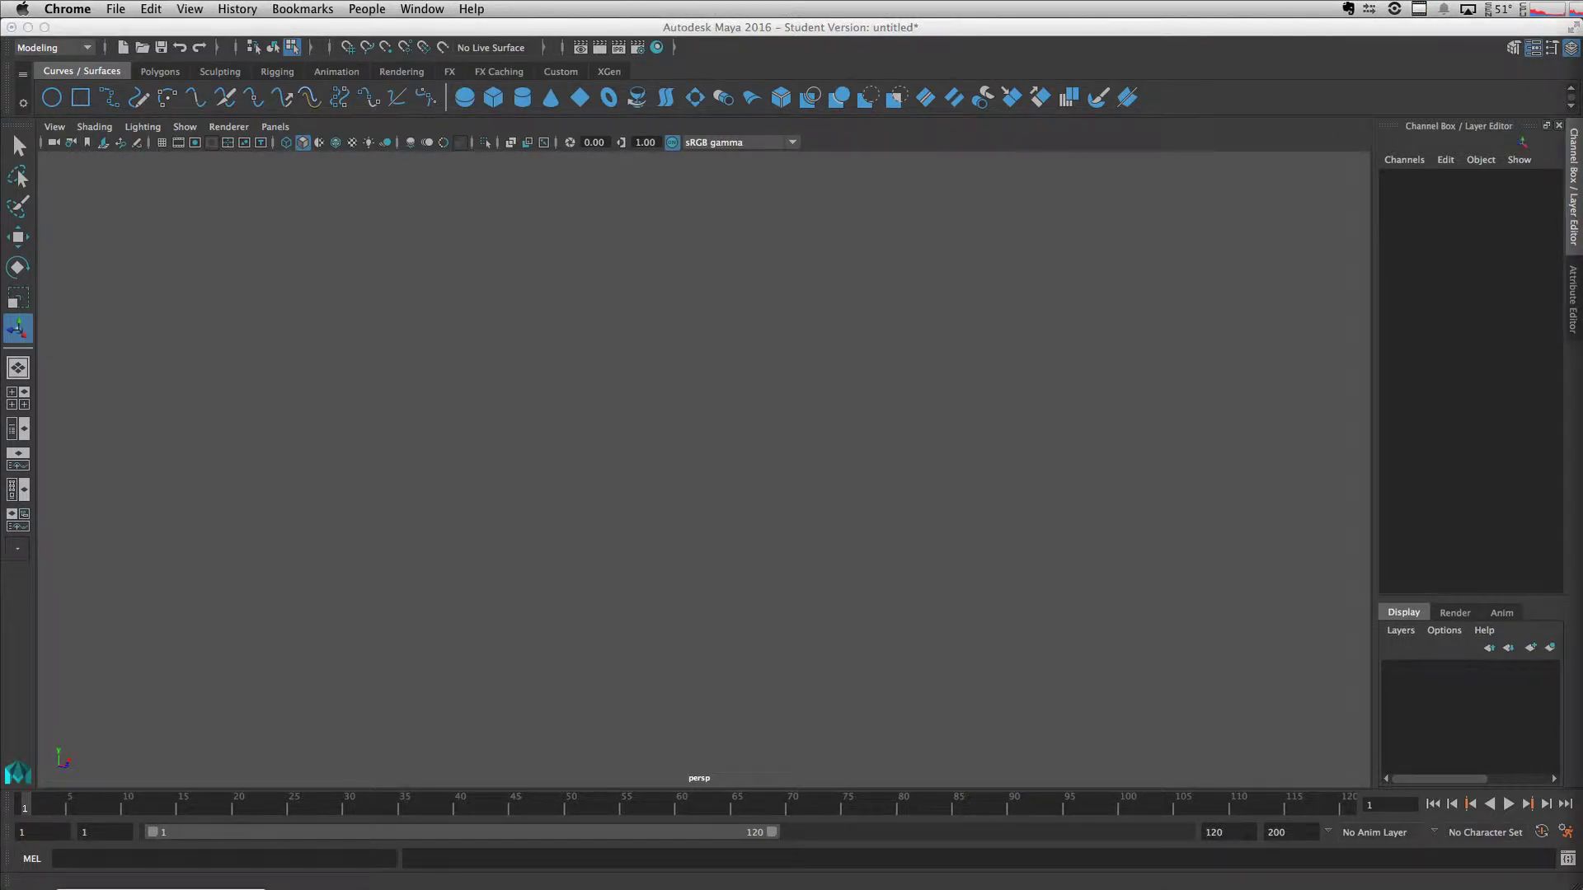
# Step: Create a default 1×1×1 polygon cube from the front view's marking menu, shown in four views
pyautogui.click(674, 31)
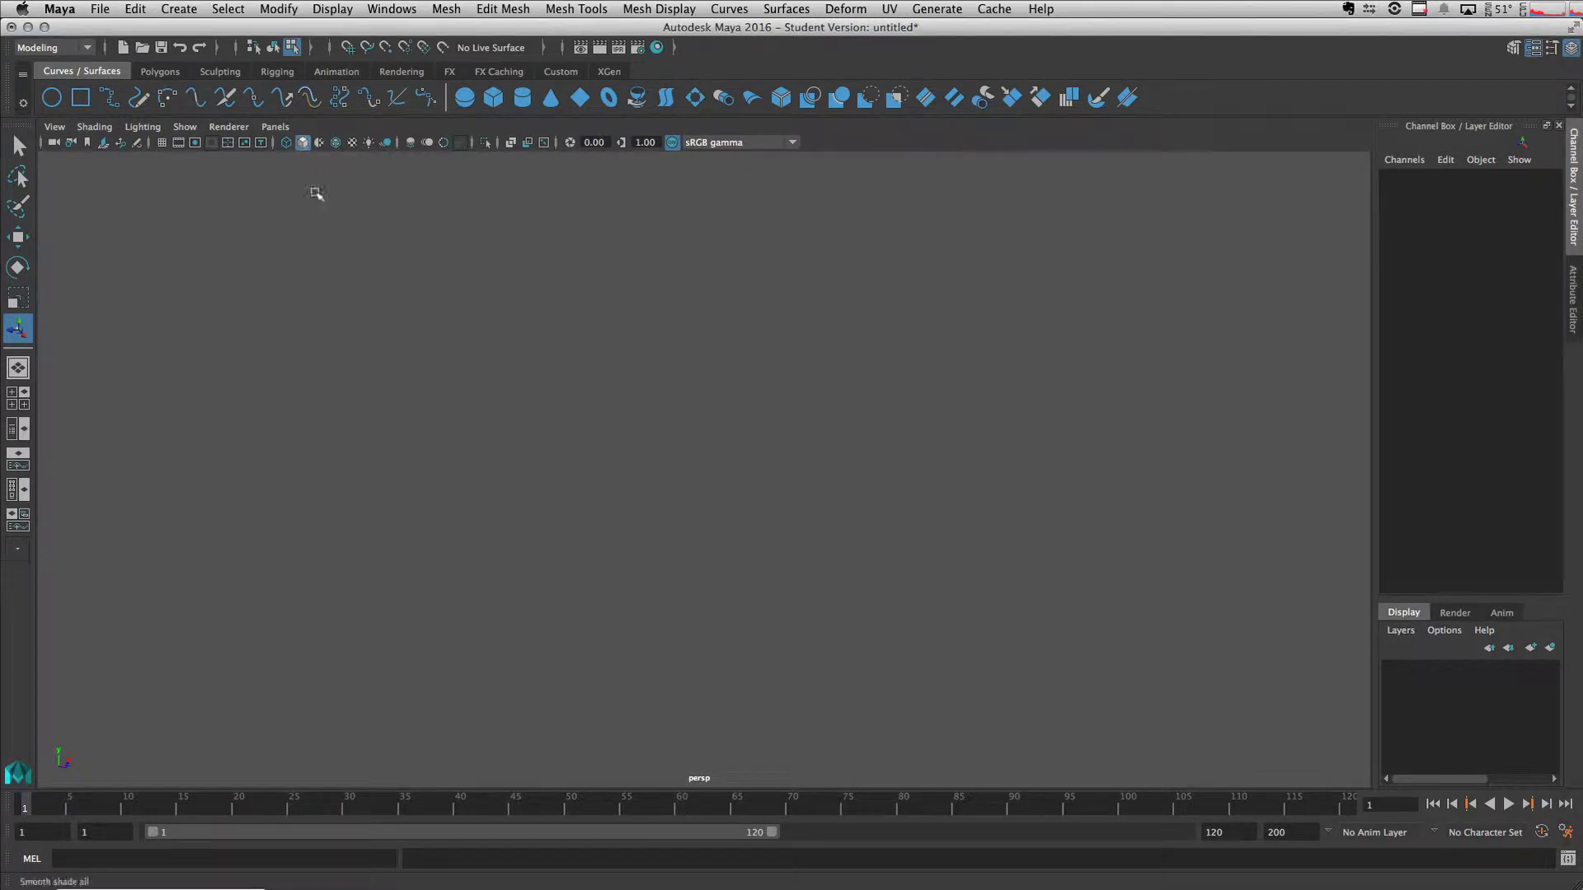
pyautogui.press('space')
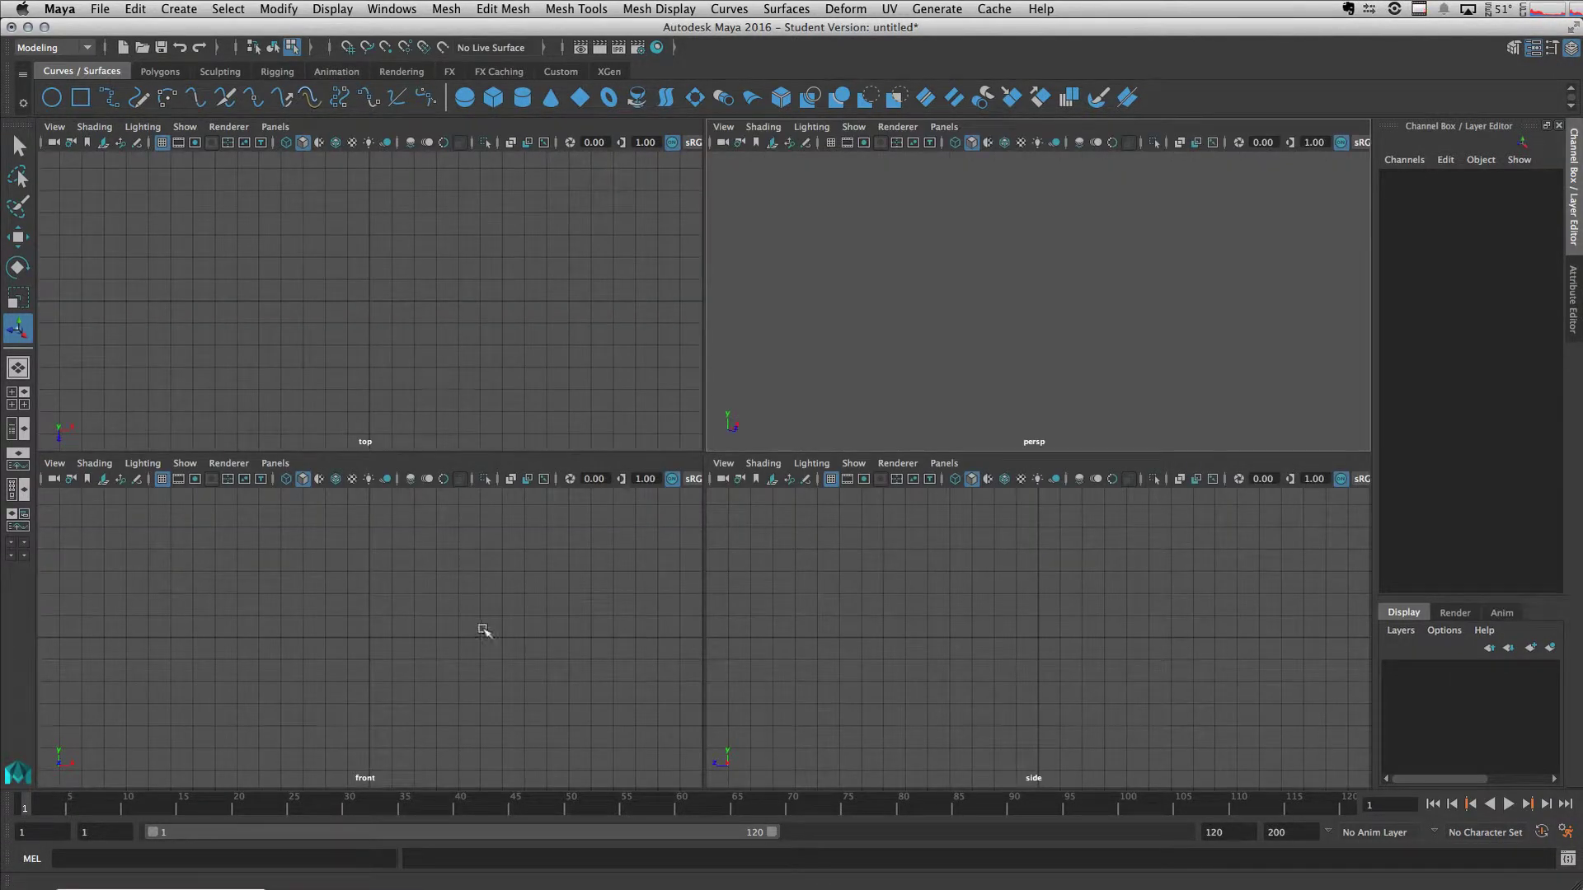
pyautogui.click(394, 568)
pyautogui.keyDown('shift'); pyautogui.moveTo(394, 568); pyautogui.dragTo(390, 612, button='right'); pyautogui.keyUp('shift')
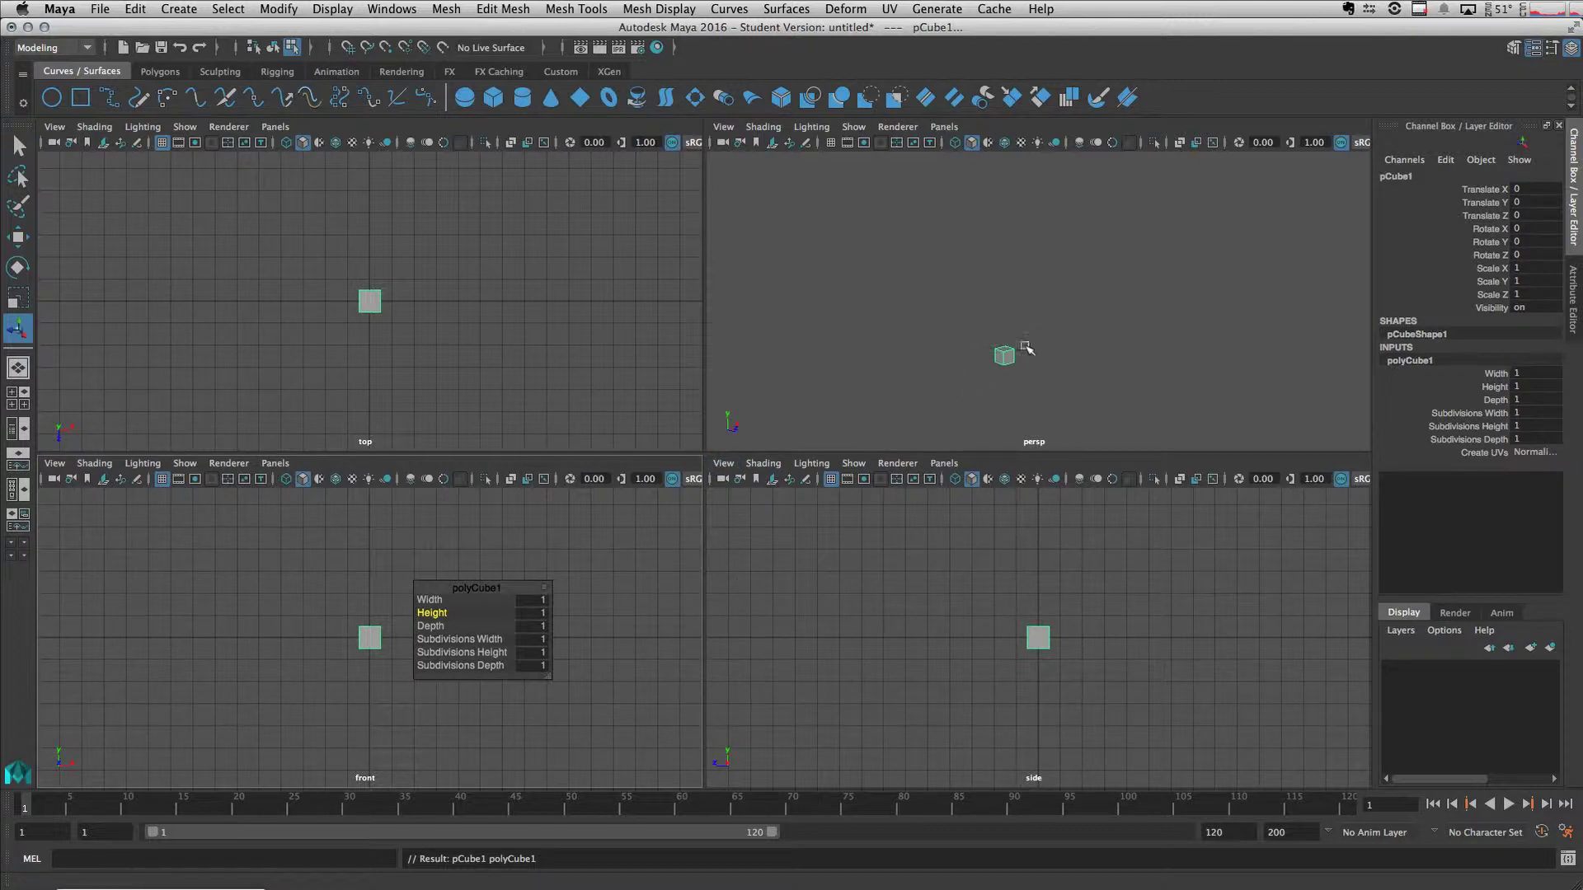
# Step: Maximize the perspective view, zoom in on the cube and select its end face
pyautogui.press('space')
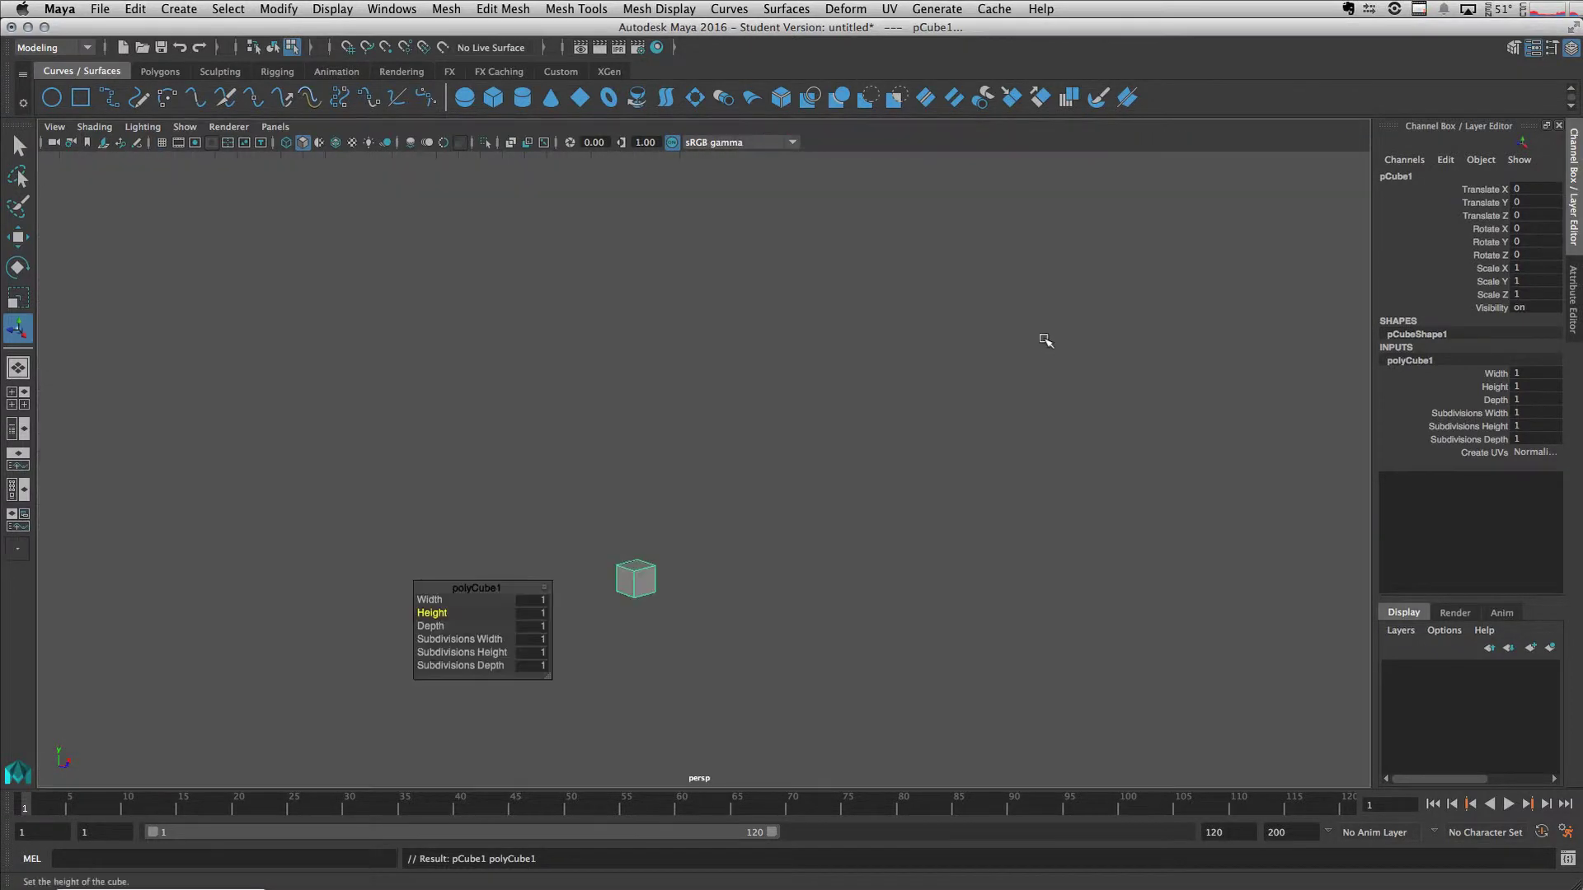
pyautogui.keyDown('alt'); pyautogui.moveTo(707, 611); pyautogui.dragTo(729, 611, button='right'); pyautogui.keyUp('alt')
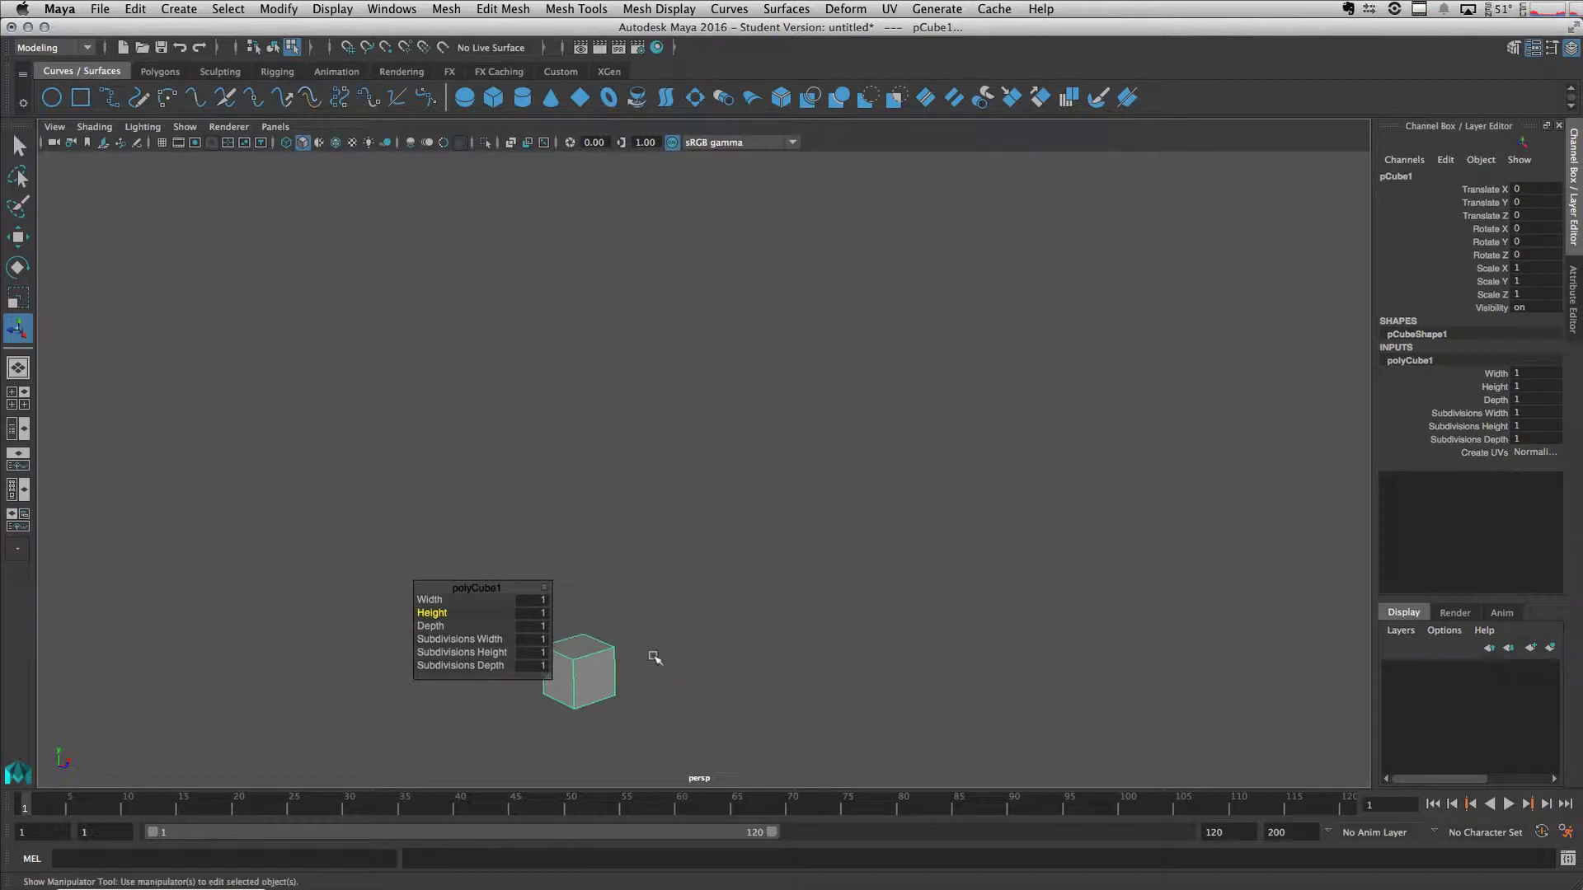
pyautogui.keyDown('alt'); pyautogui.moveTo(729, 612); pyautogui.dragTo(694, 464, button='middle'); pyautogui.keyUp('alt')
pyautogui.keyDown('alt'); pyautogui.moveTo(694, 464); pyautogui.dragTo(799, 311, button='right'); pyautogui.keyUp('alt')
pyautogui.keyDown('alt'); pyautogui.moveTo(799, 310); pyautogui.dragTo(682, 339, button='middle'); pyautogui.keyUp('alt')
pyautogui.moveTo(646, 453); pyautogui.dragTo(635, 482, button='right')
pyautogui.click(633, 460)
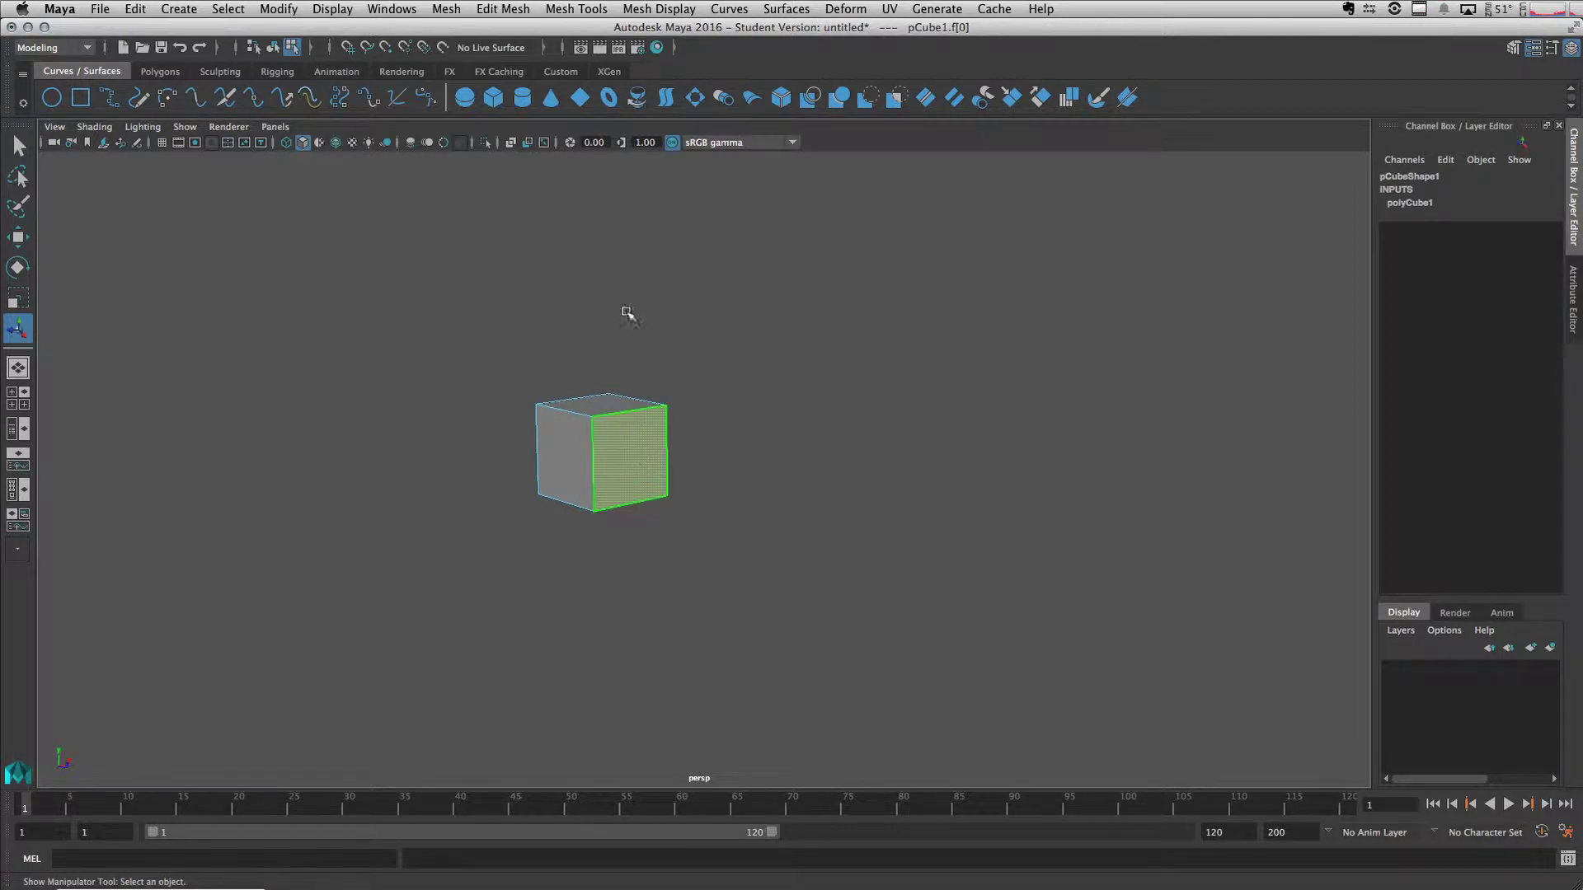
# Step: Extrude the selected end face outward by 0.834 along Z, then deselect
pyautogui.click(503, 9)
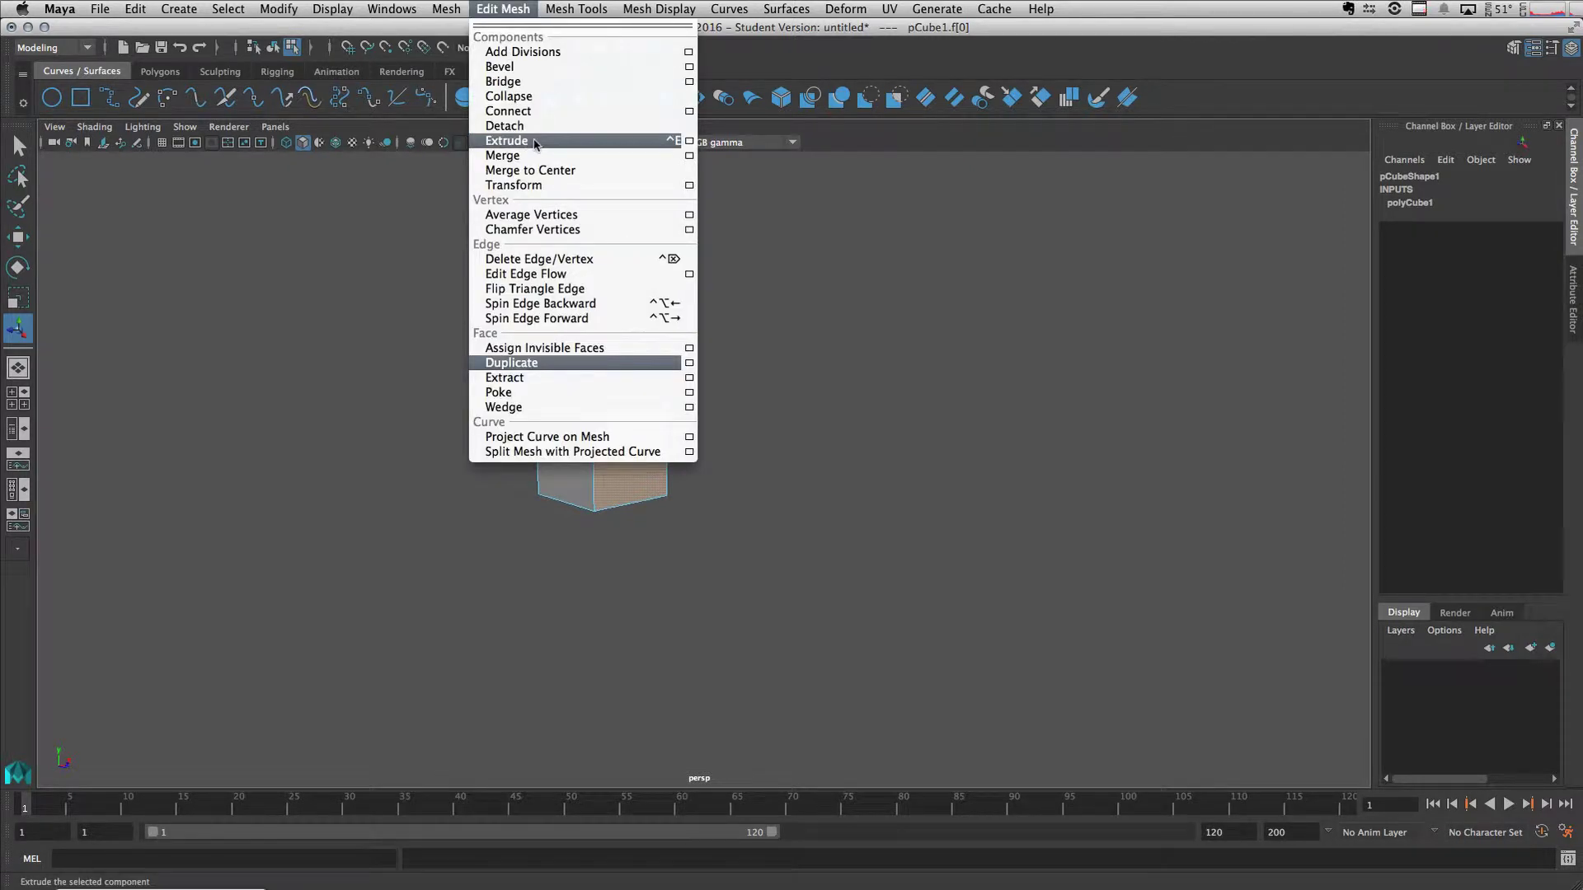
pyautogui.click(506, 140)
pyautogui.moveTo(672, 470); pyautogui.dragTo(796, 425)
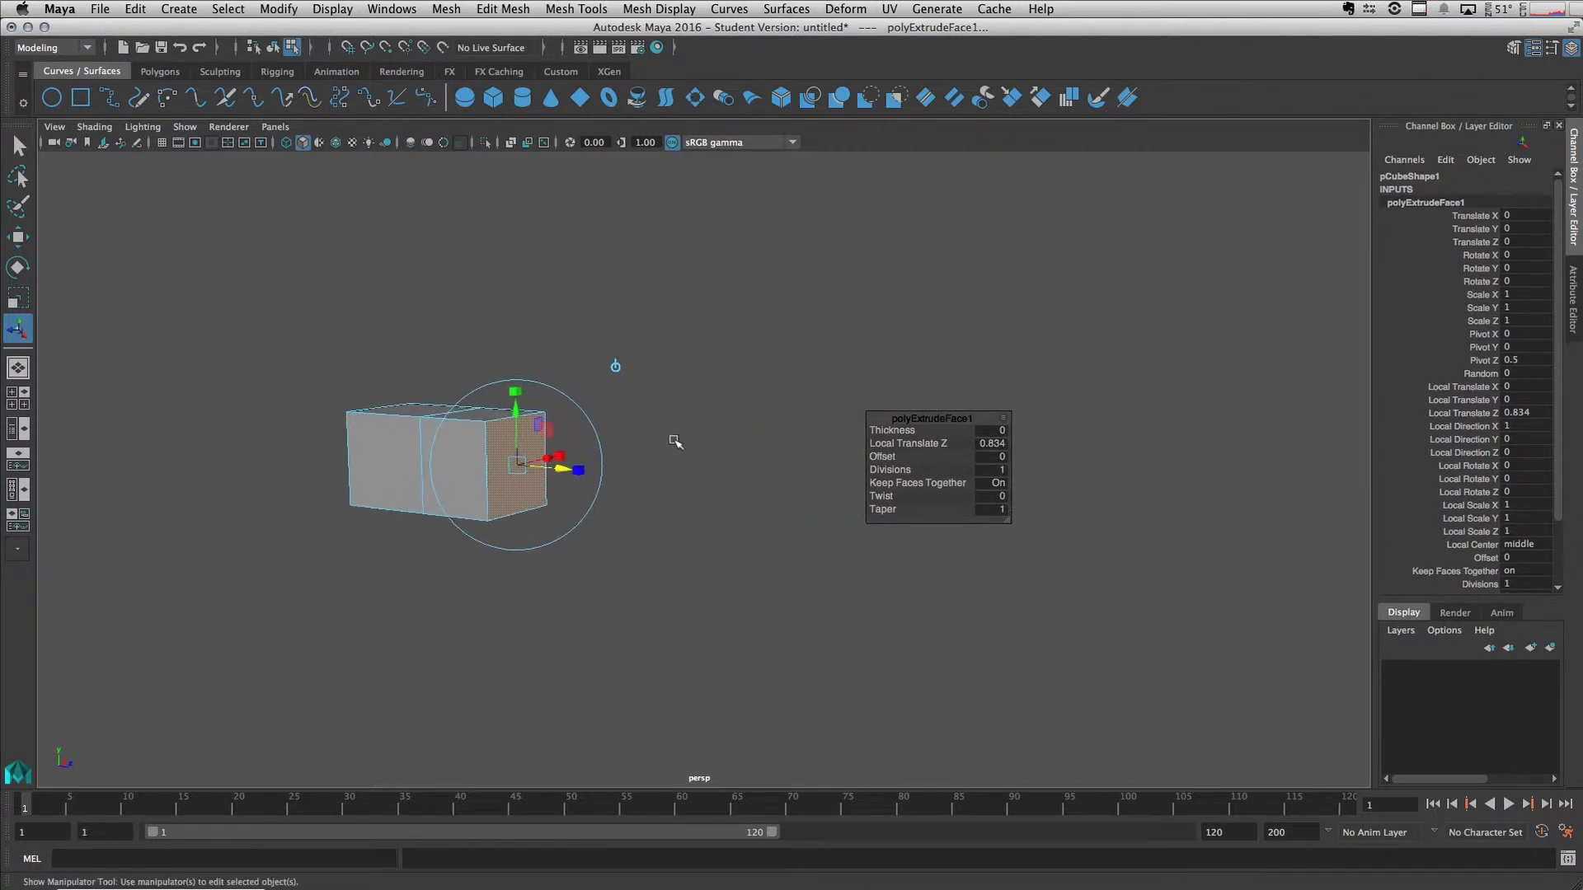
pyautogui.click(642, 411)
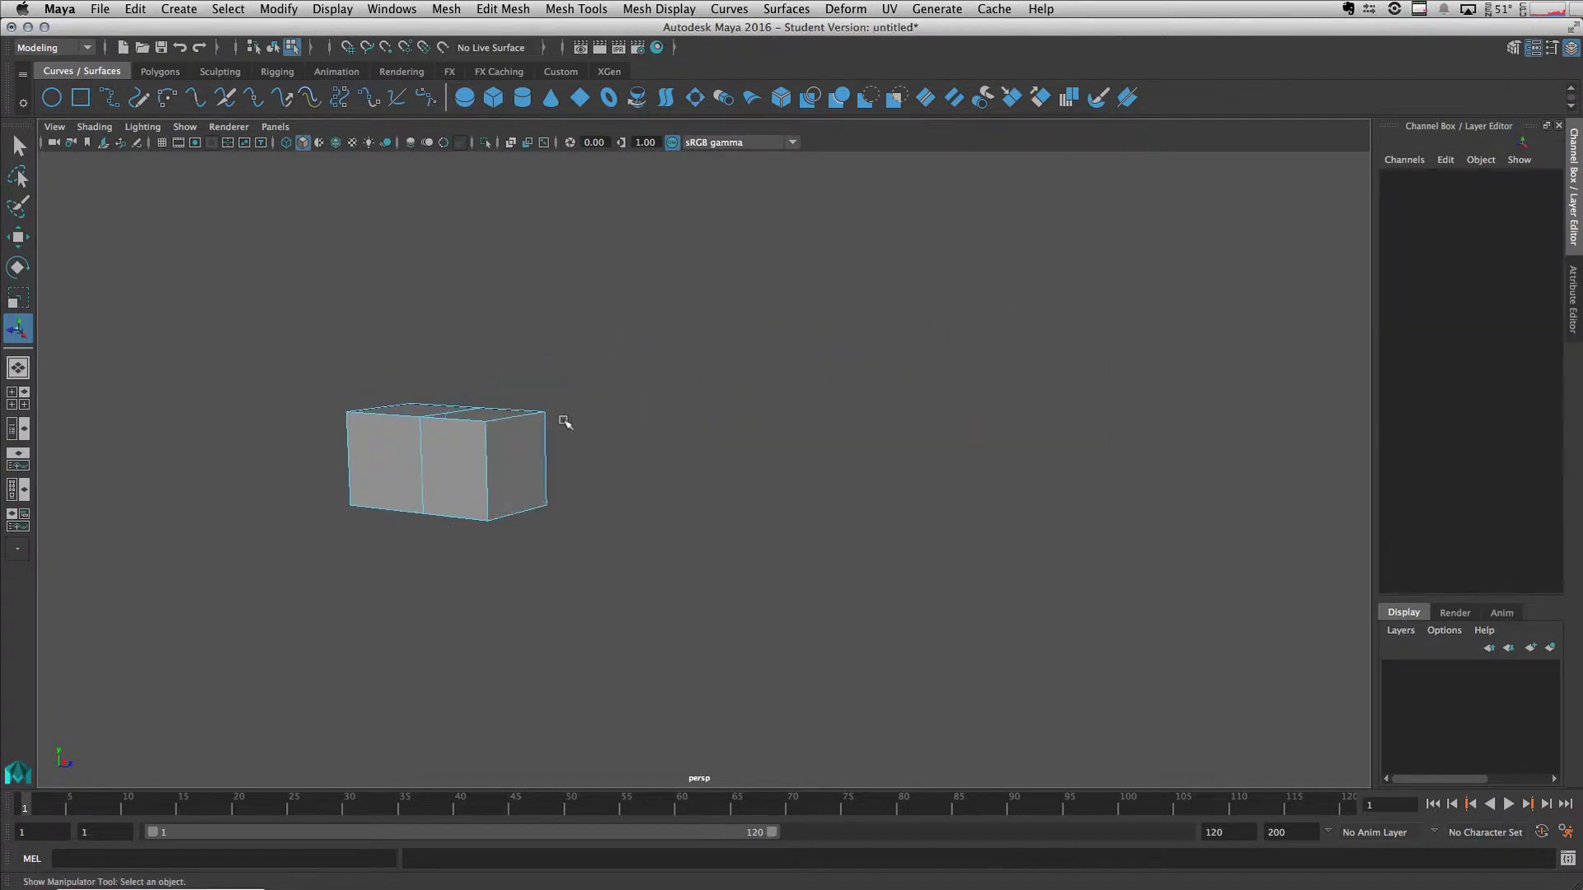
# Step: Extrude the box's new end face outward again by 0.98 along Z
pyautogui.click(520, 451)
pyautogui.keyDown('shift'); pyautogui.rightClick(642, 368); pyautogui.keyUp('shift')
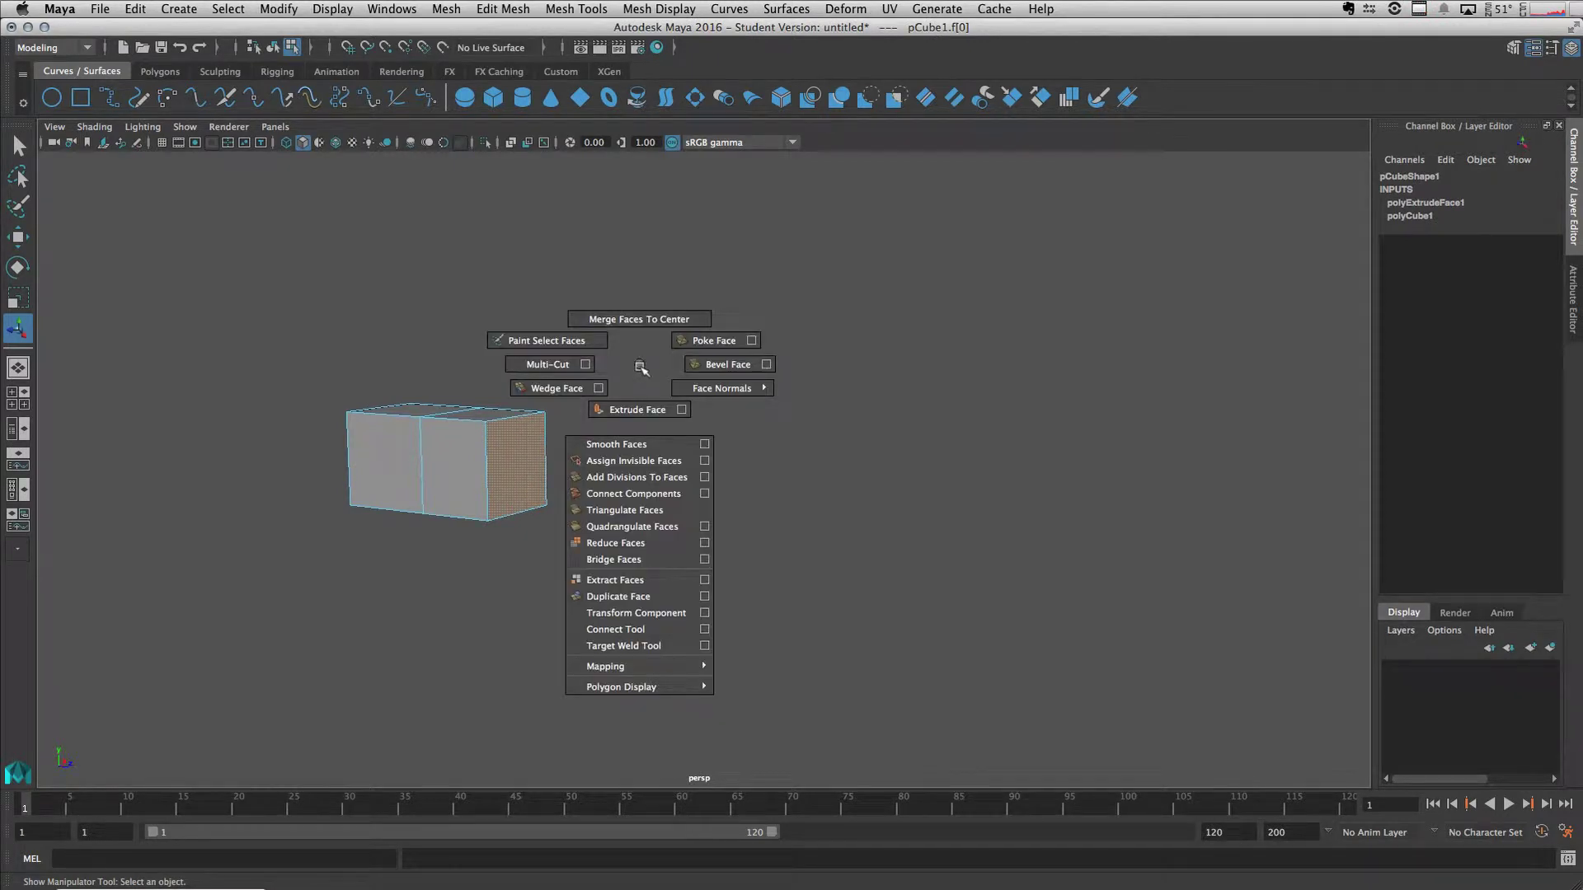
pyautogui.keyDown('shift'); pyautogui.moveTo(641, 368); pyautogui.dragTo(637, 418, button='right'); pyautogui.keyUp('shift')
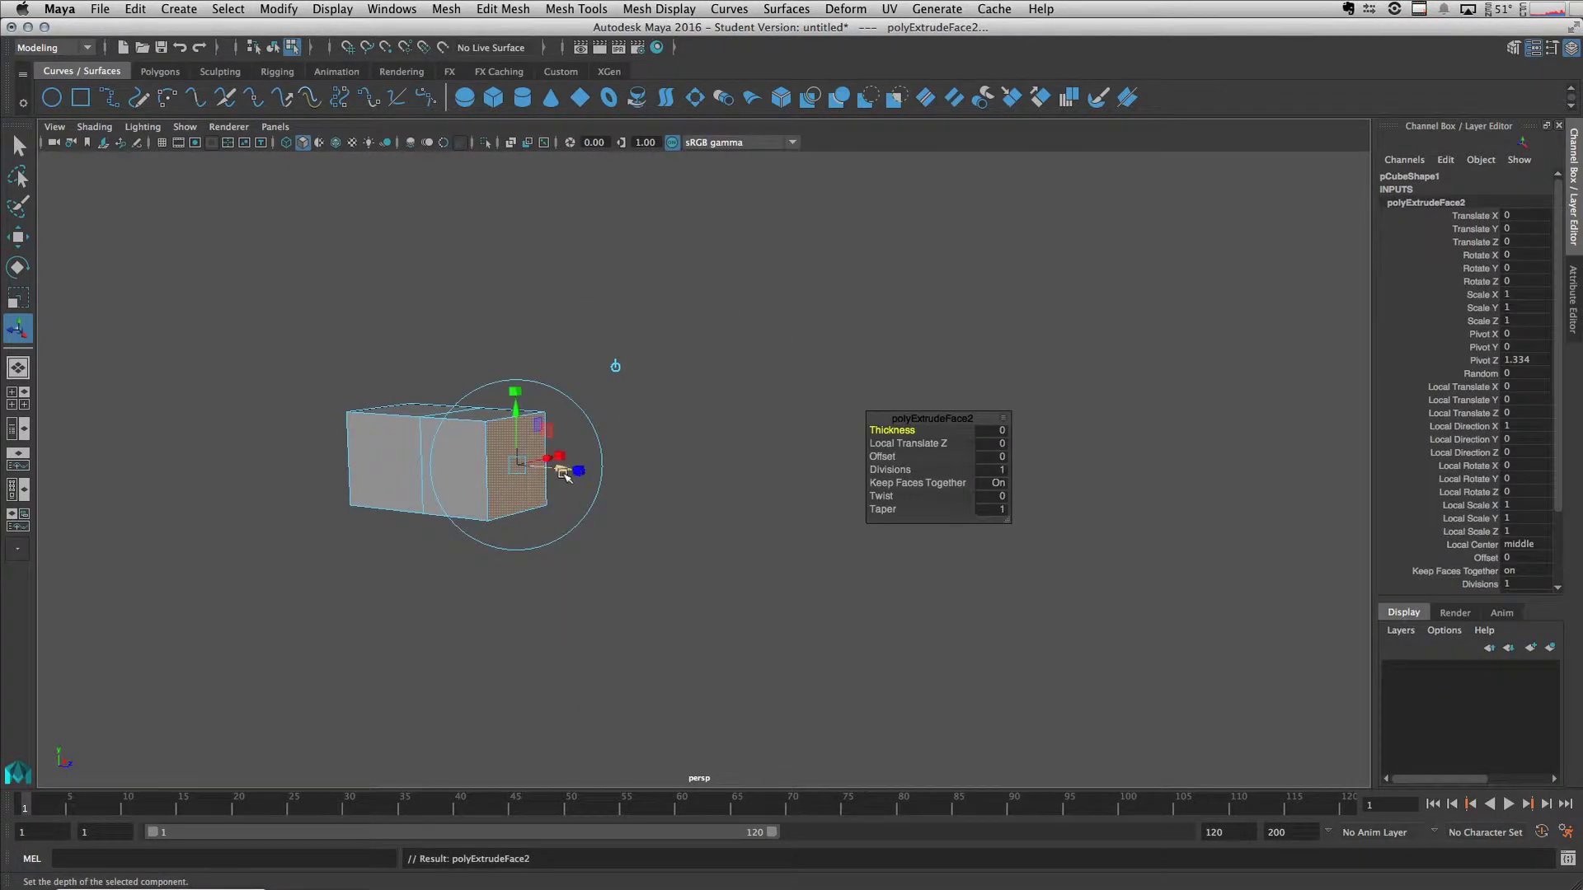
pyautogui.moveTo(568, 471); pyautogui.dragTo(648, 486)
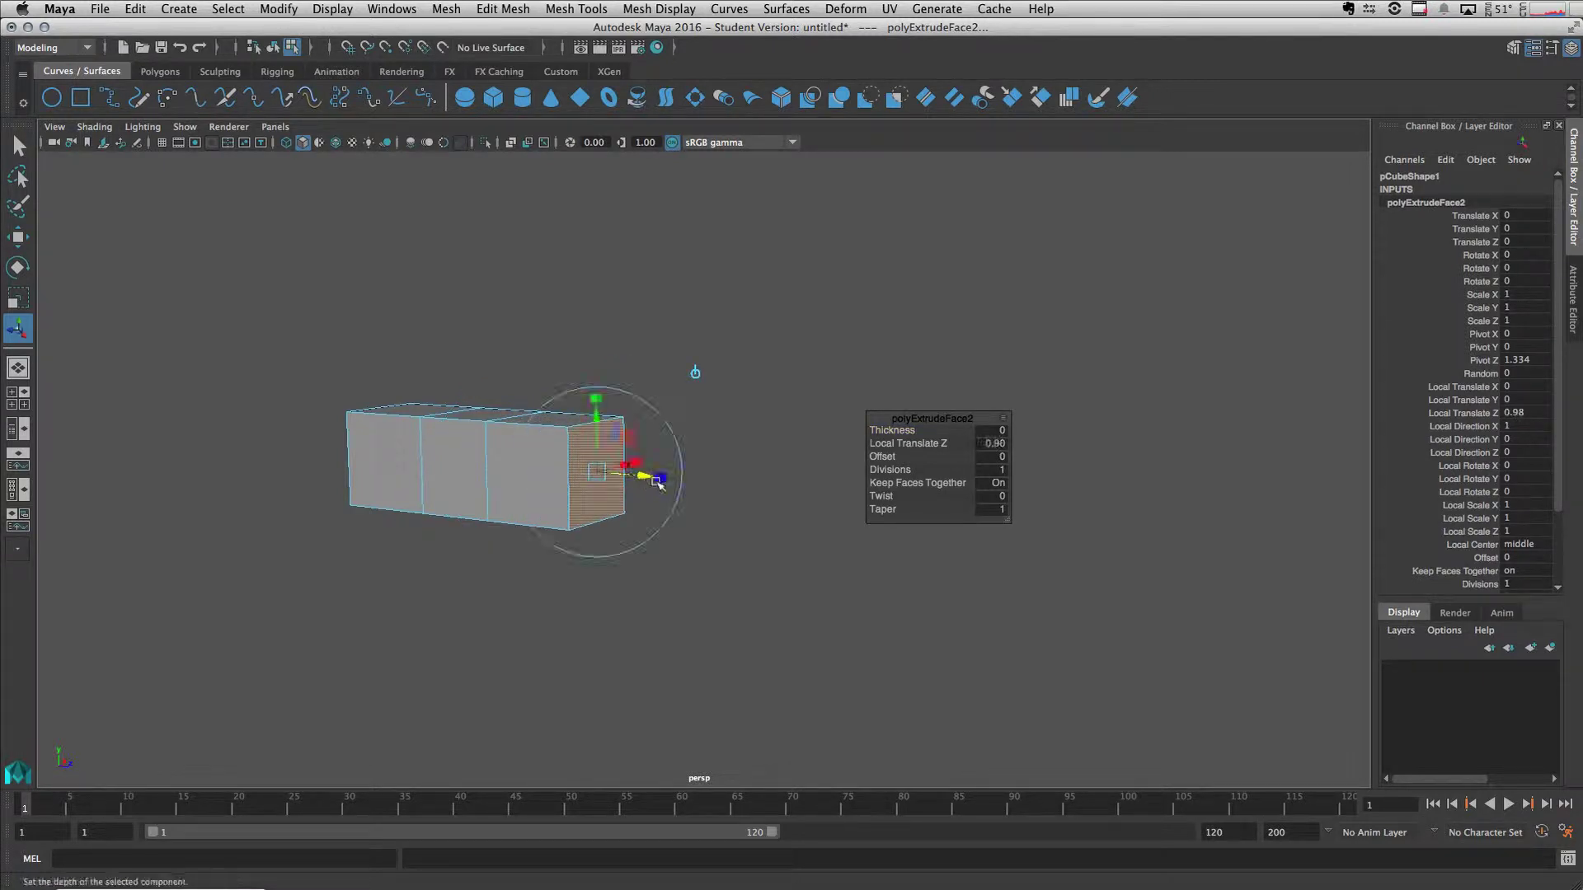
# Step: Maximize the side view and clear the selection
pyautogui.press('space')
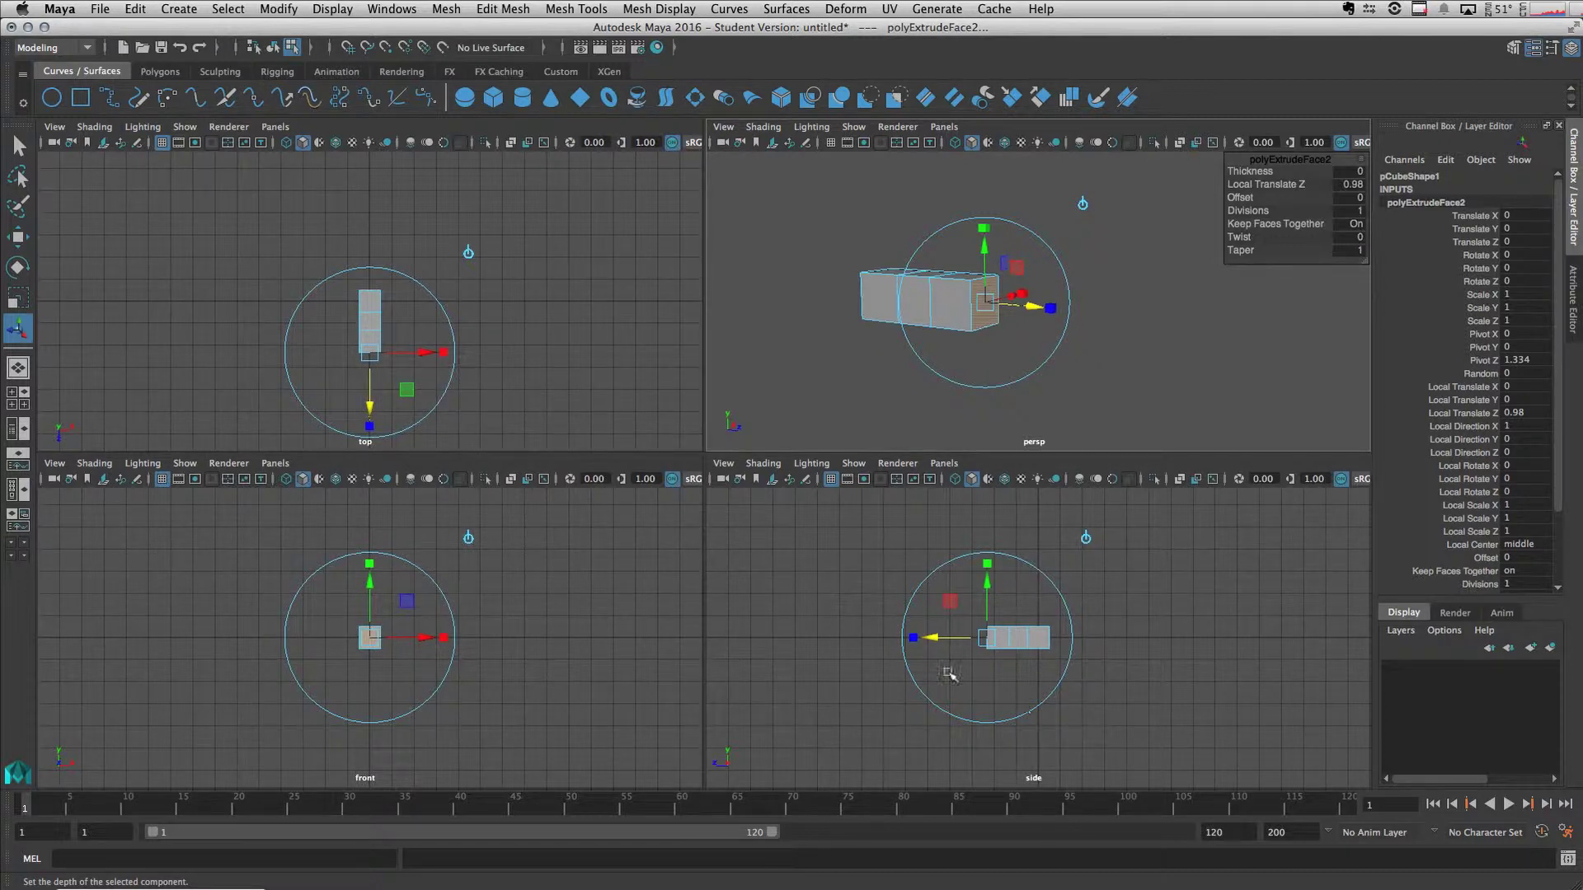
pyautogui.press('space')
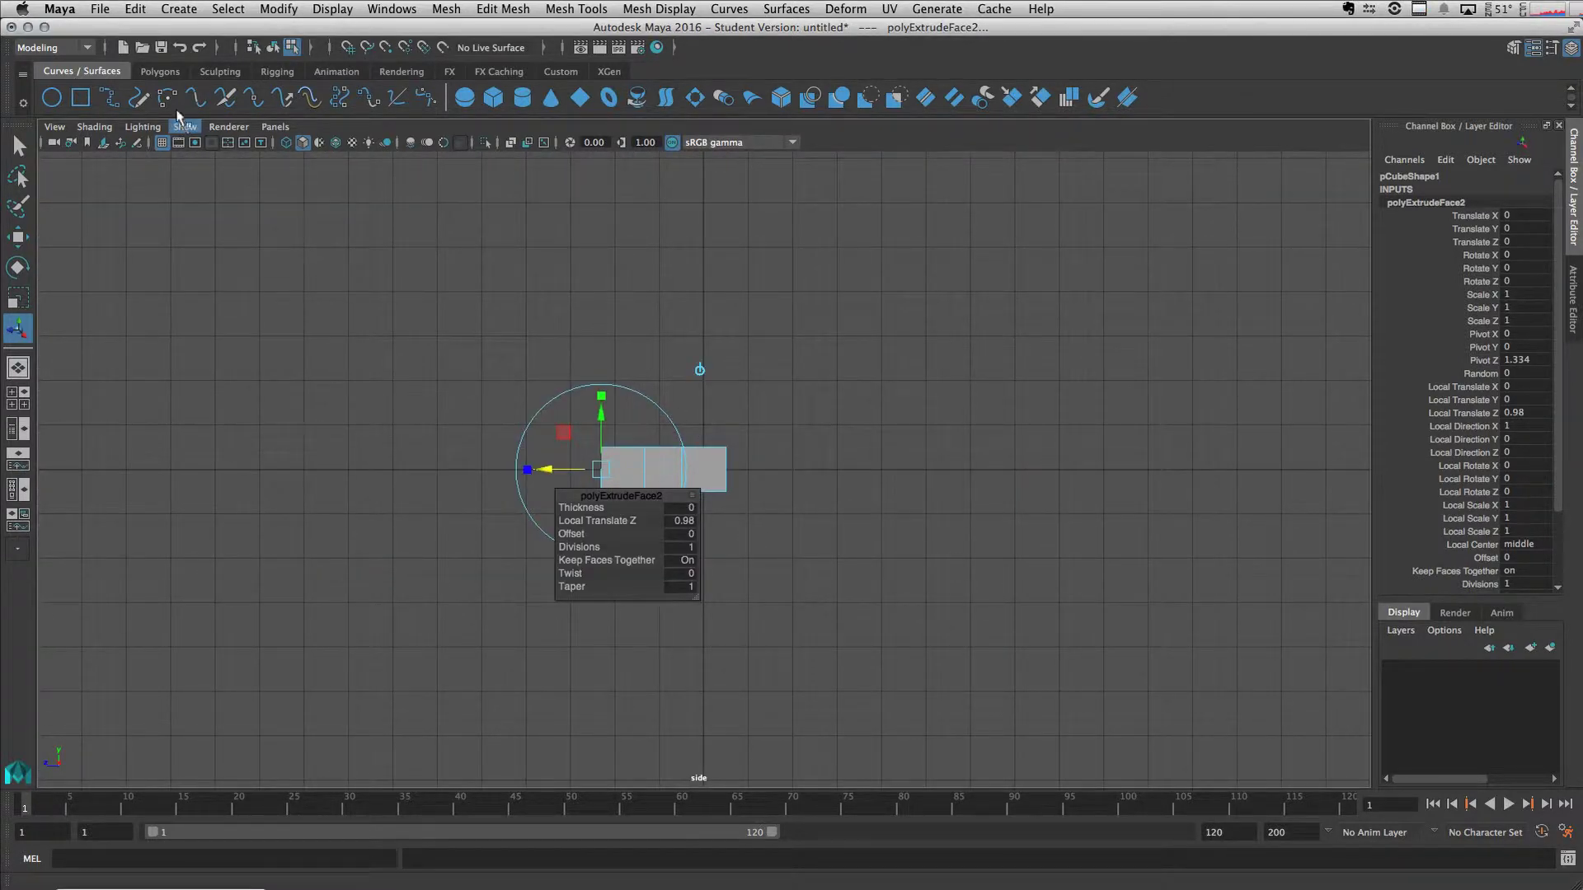
pyautogui.click(283, 204)
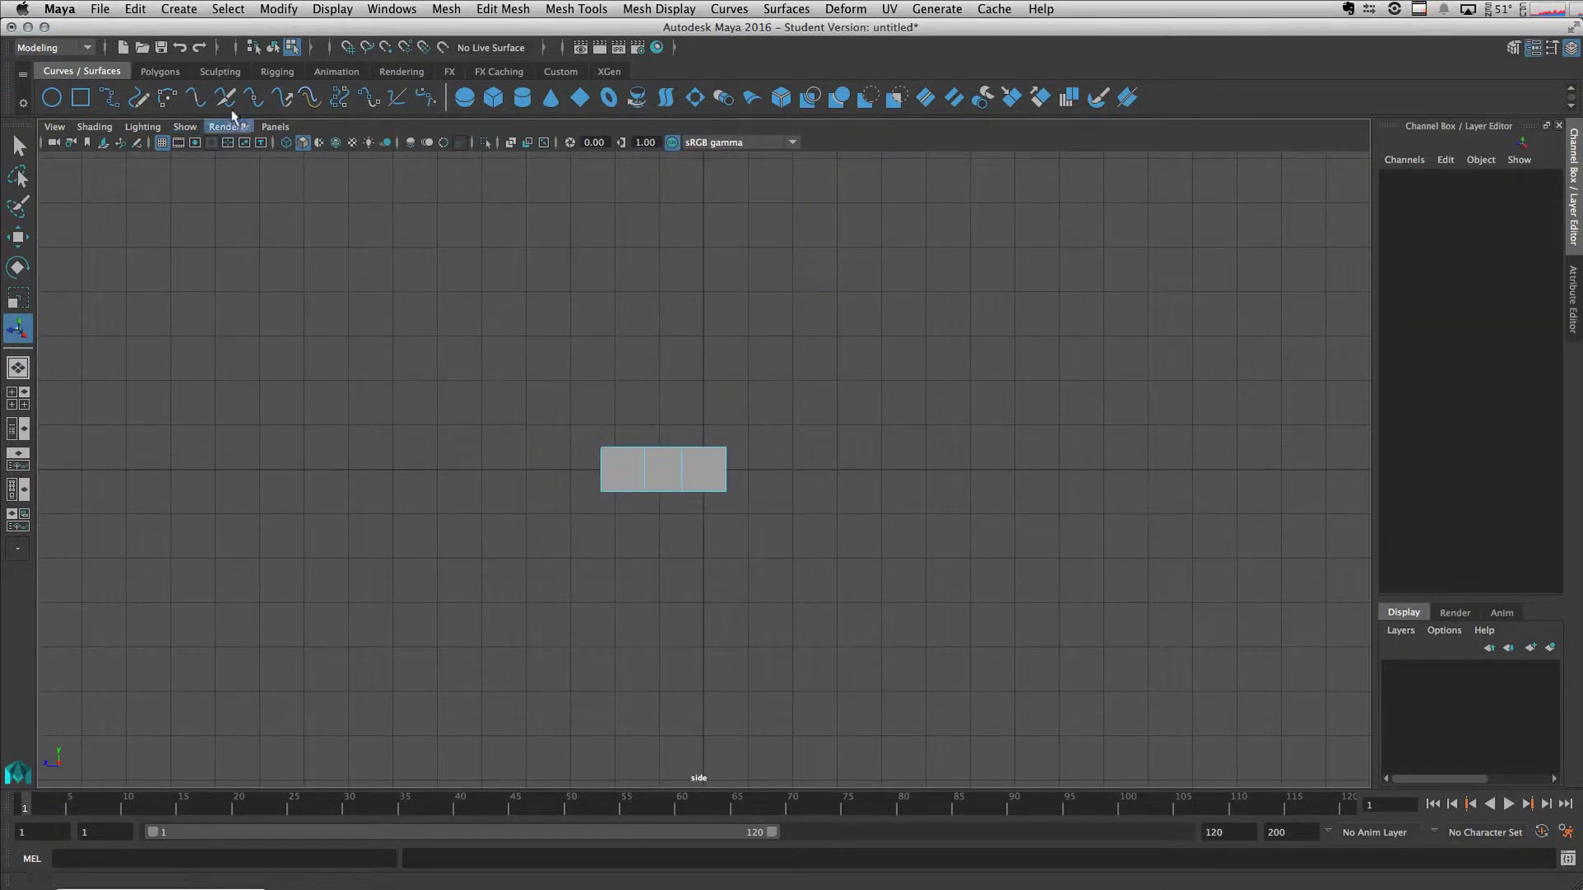
# Step: Draw a three-point circular arc curling up from the box end, widening its third point
pyautogui.click(168, 99)
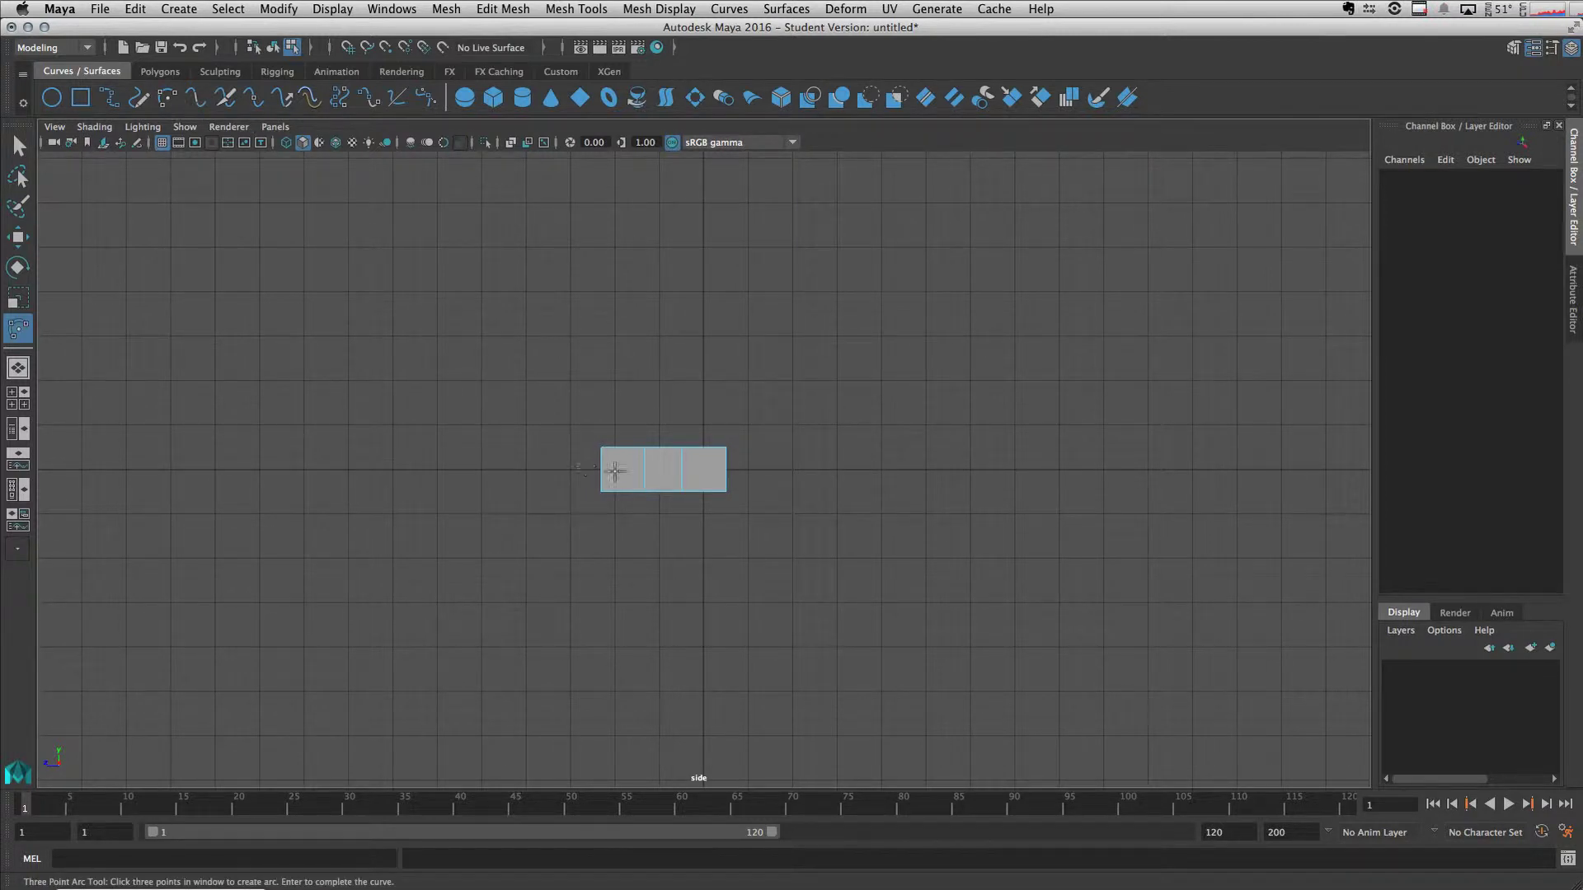
pyautogui.click(612, 472)
pyautogui.click(418, 290)
pyautogui.click(709, 148)
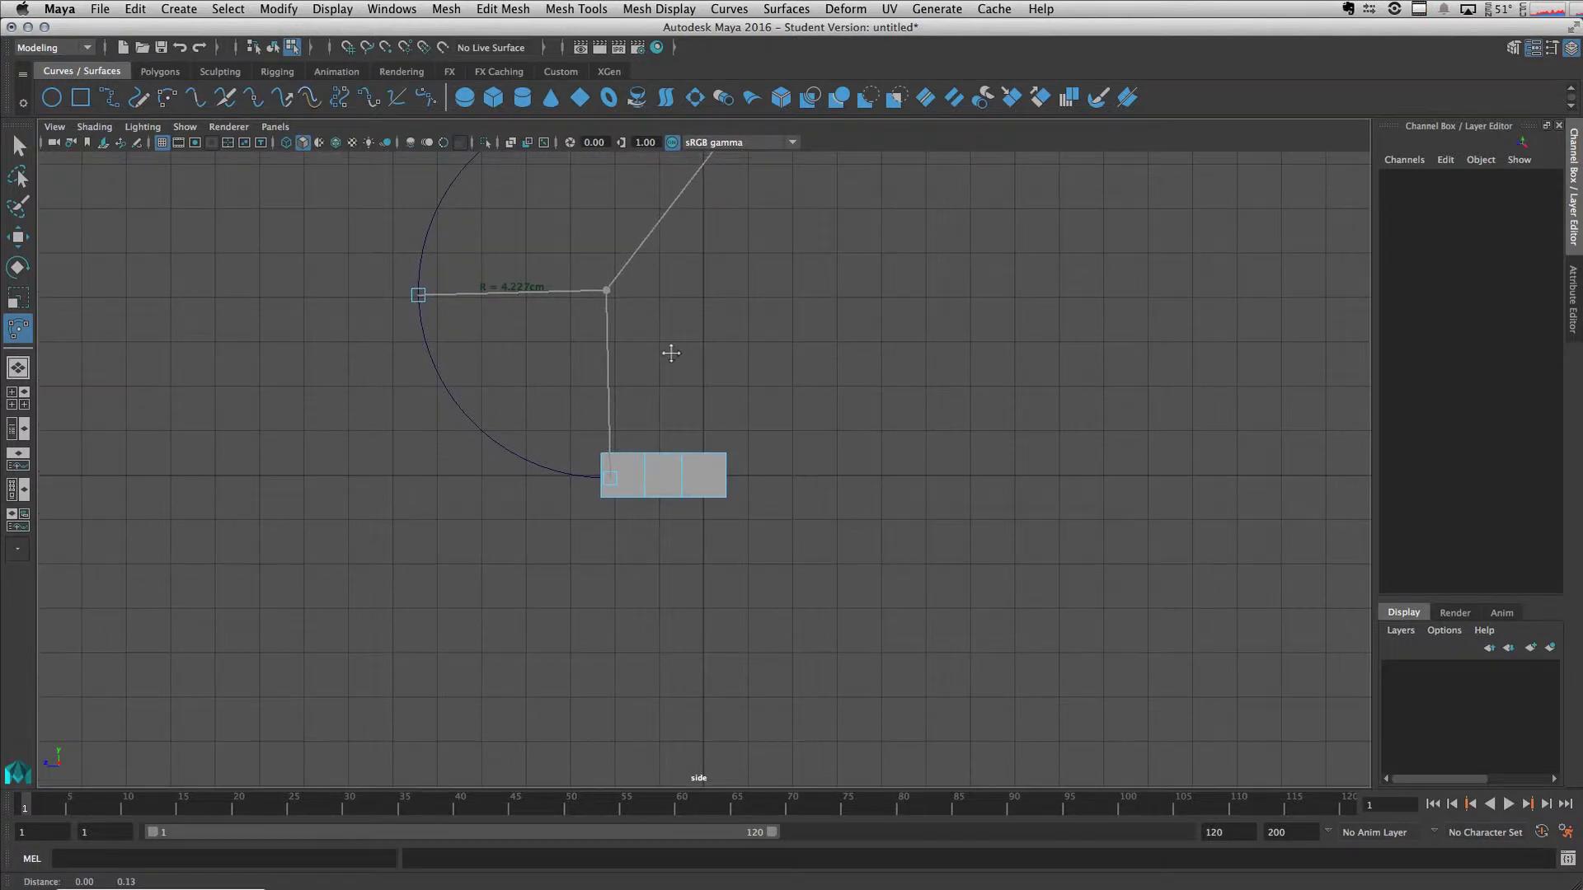
pyautogui.keyDown('alt'); pyautogui.moveTo(671, 353); pyautogui.dragTo(643, 572, button='middle'); pyautogui.keyUp('alt')
pyautogui.moveTo(692, 357); pyautogui.dragTo(872, 279)
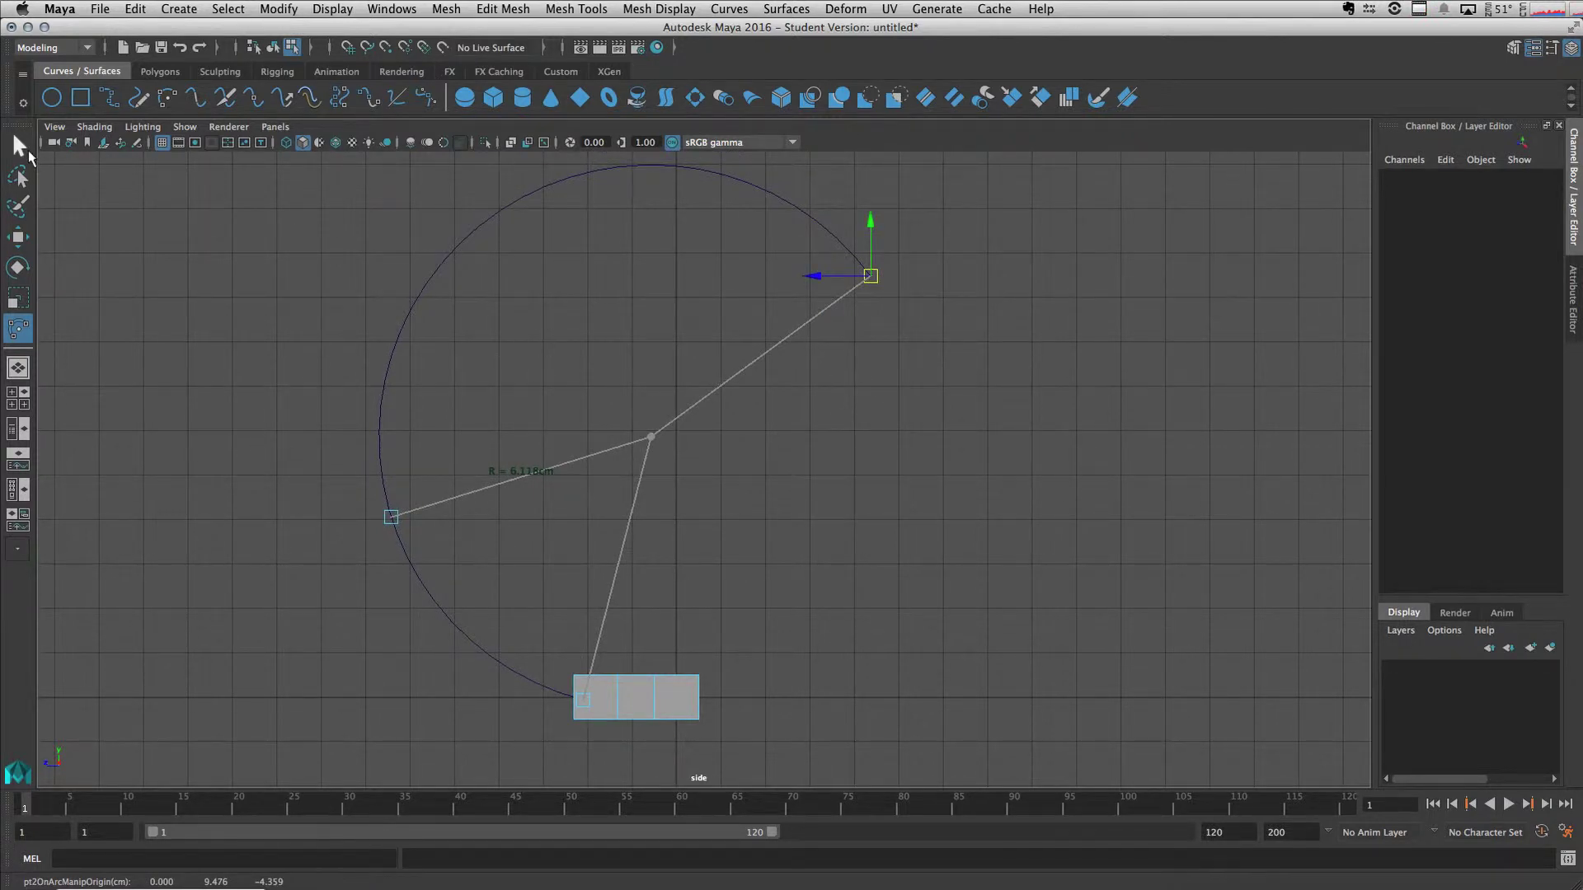
pyautogui.click(24, 148)
# Step: Shift the arc slightly left and rotate it about 14 degrees, then return to four views
pyautogui.press('w')
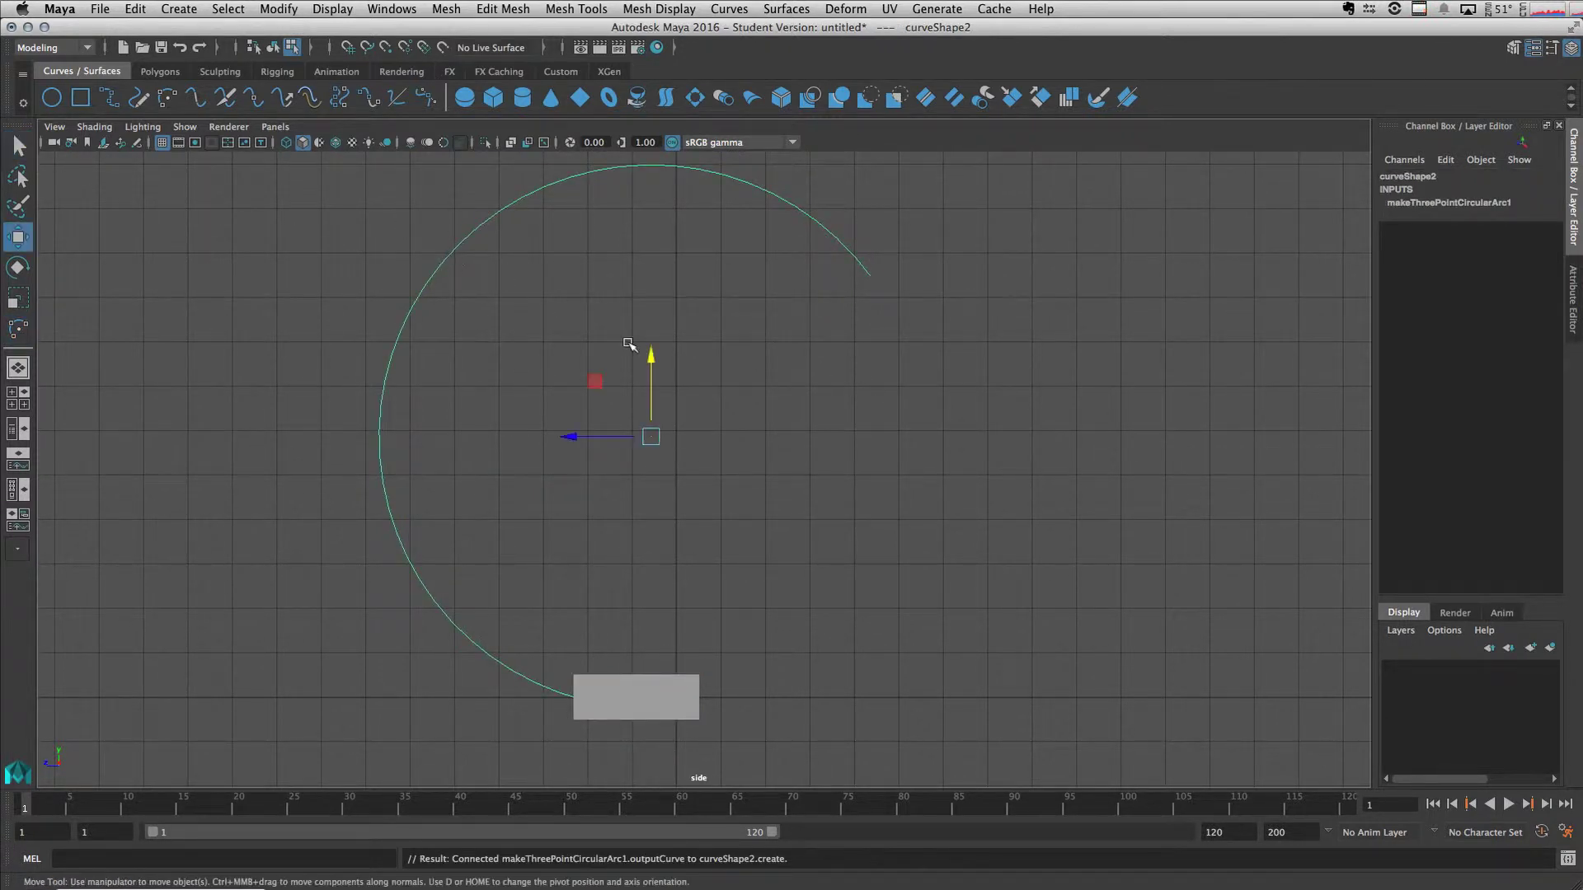
pyautogui.moveTo(565, 438); pyautogui.dragTo(550, 441)
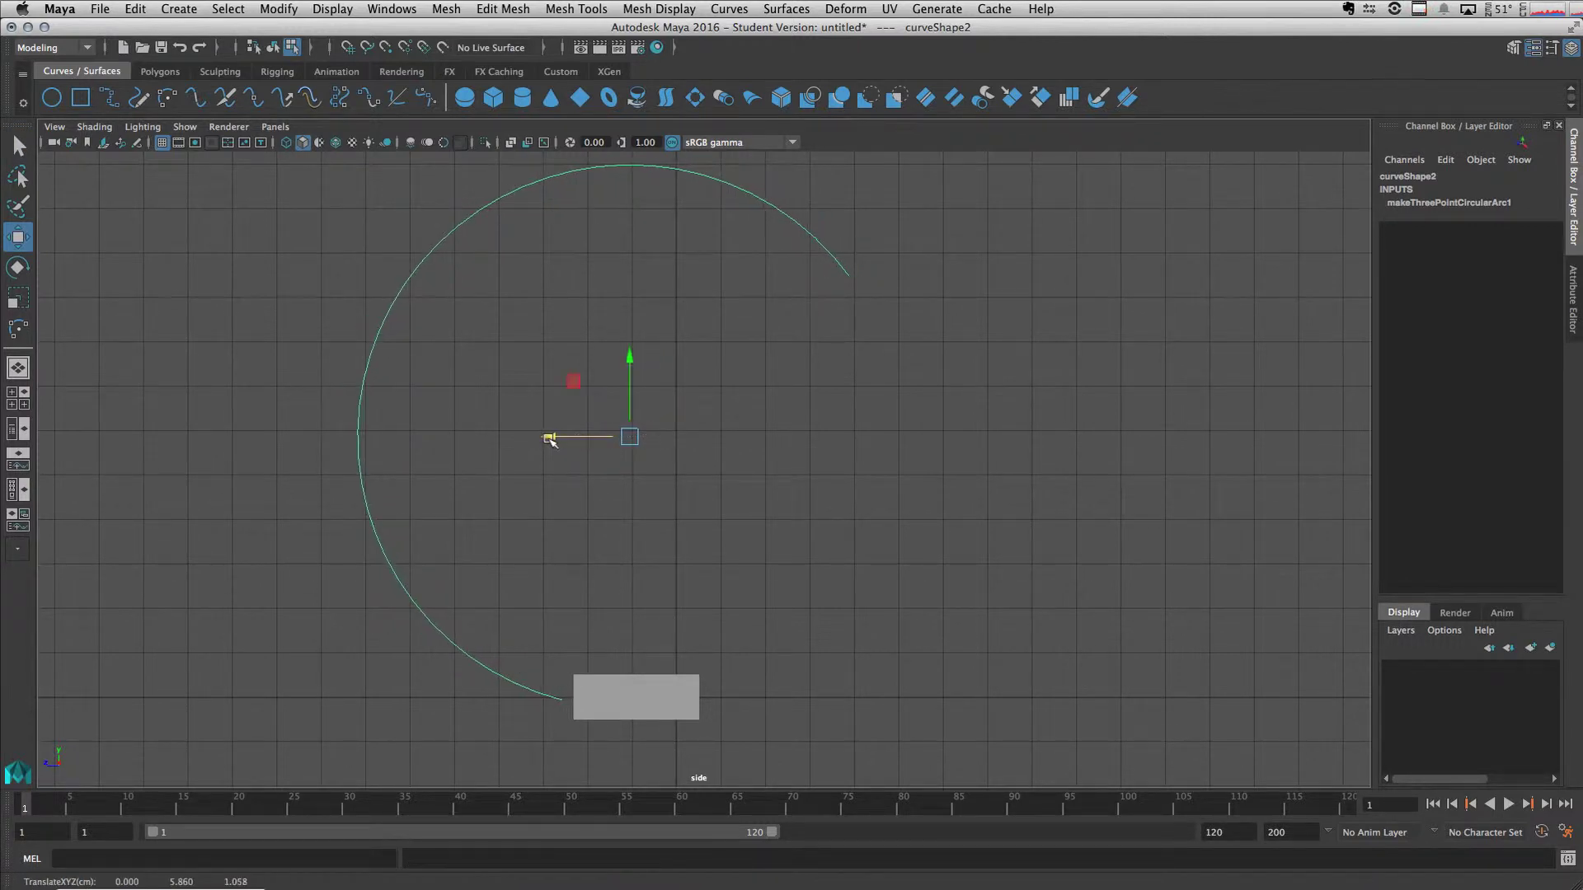
pyautogui.press('e')
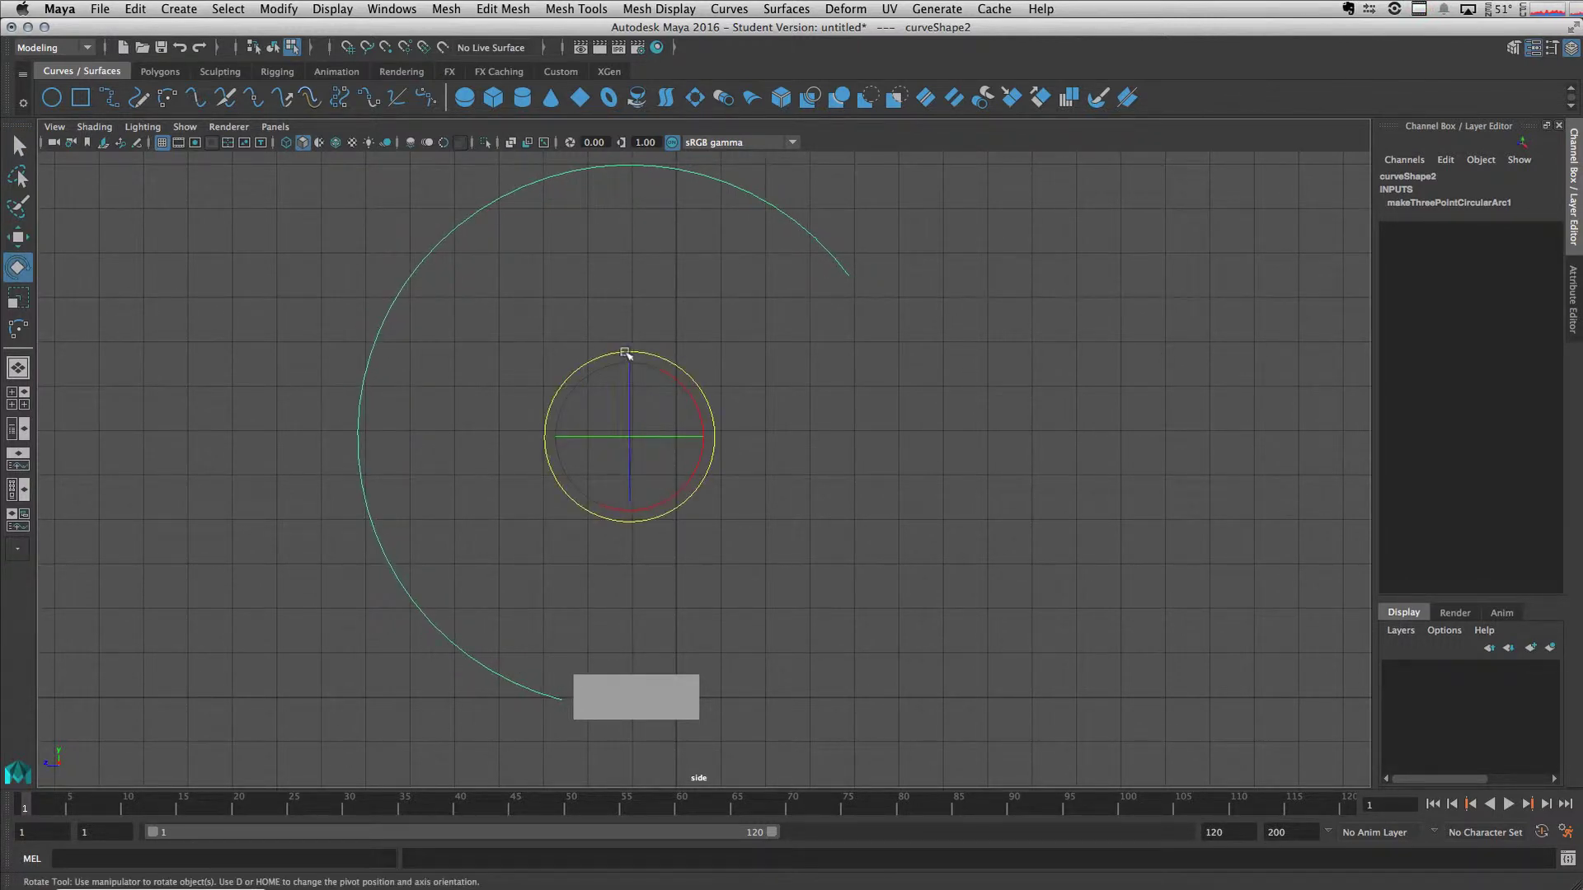
pyautogui.moveTo(629, 353); pyautogui.dragTo(530, 389)
pyautogui.press('w')
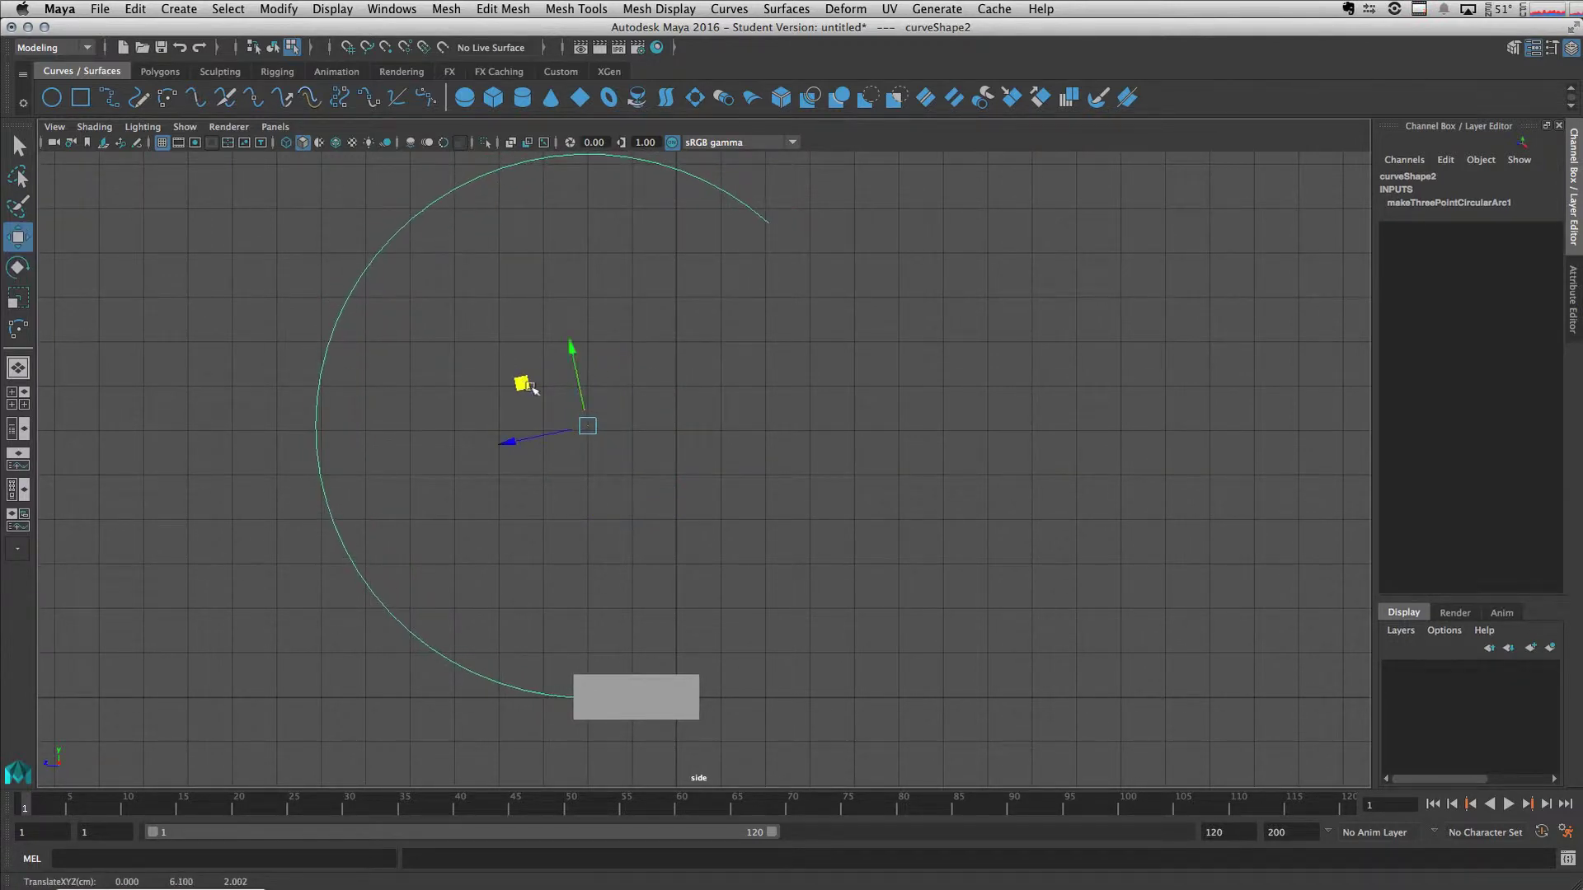
pyautogui.press('space')
pyautogui.press('space')
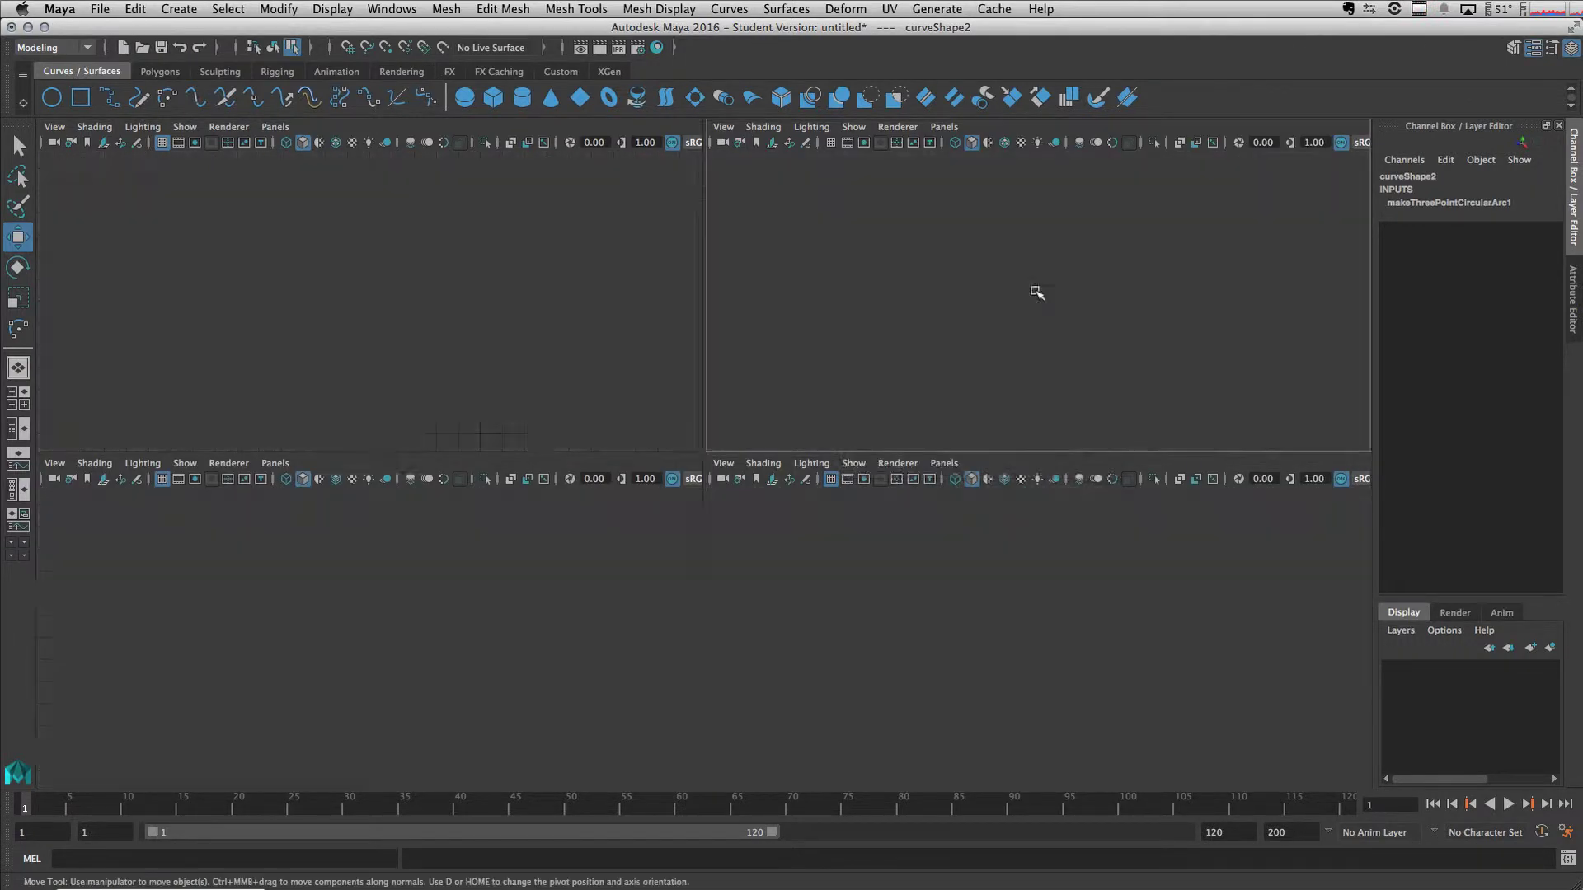
# Step: Select the box's end face and pull the view back to see the whole arc
pyautogui.moveTo(607, 440); pyautogui.dragTo(620, 486, button='right')
pyautogui.click(610, 478)
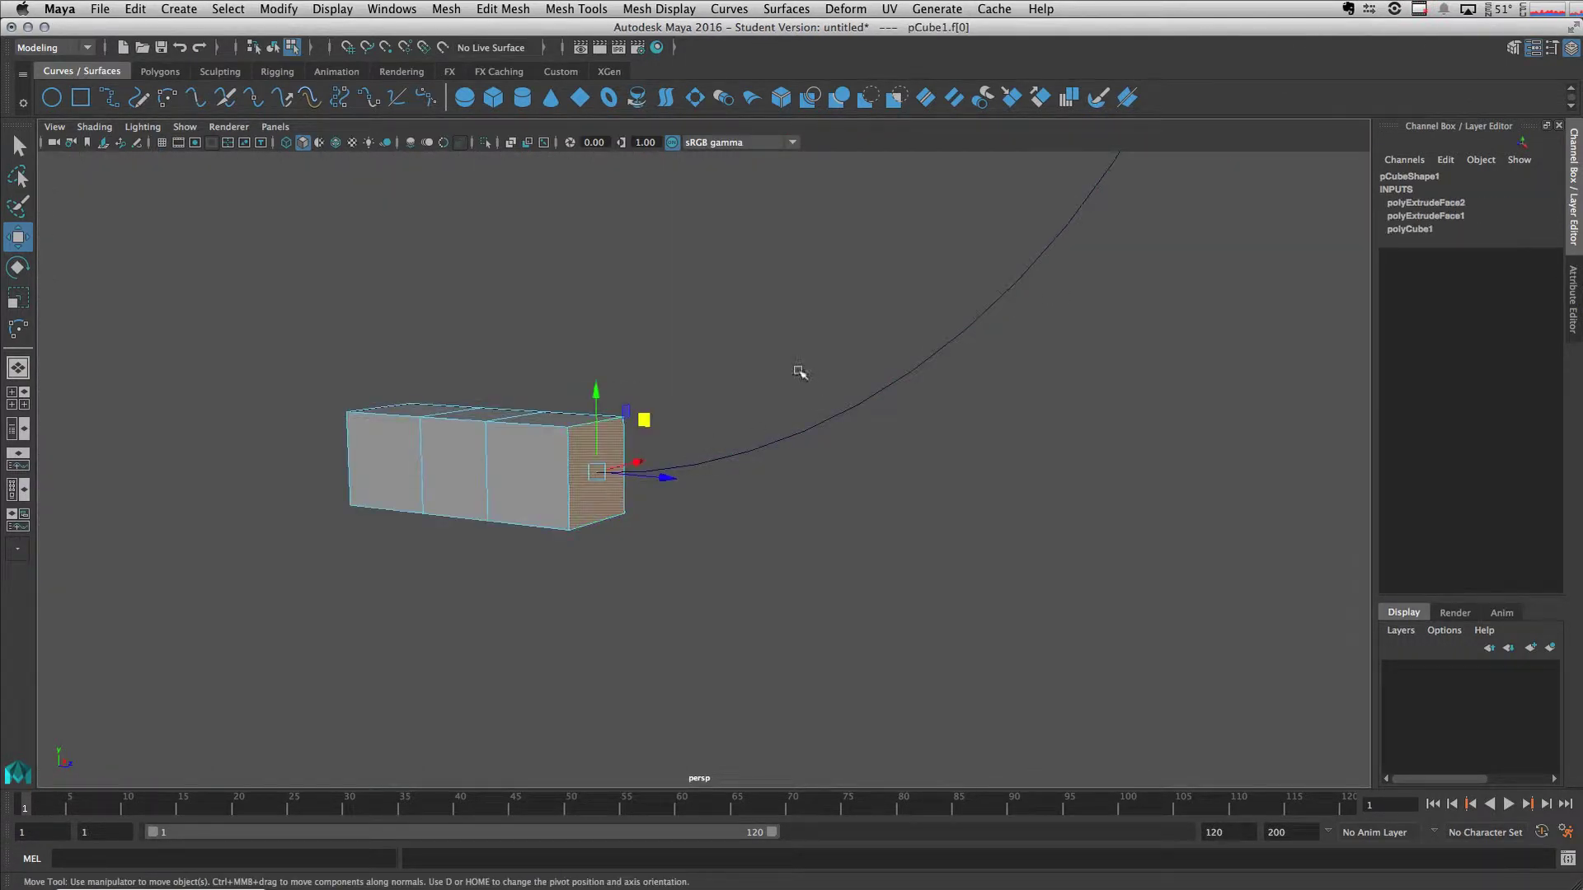
pyautogui.moveTo(859, 278); pyautogui.dragTo(1111, 413)
pyautogui.scroll(-3, 487, 480)
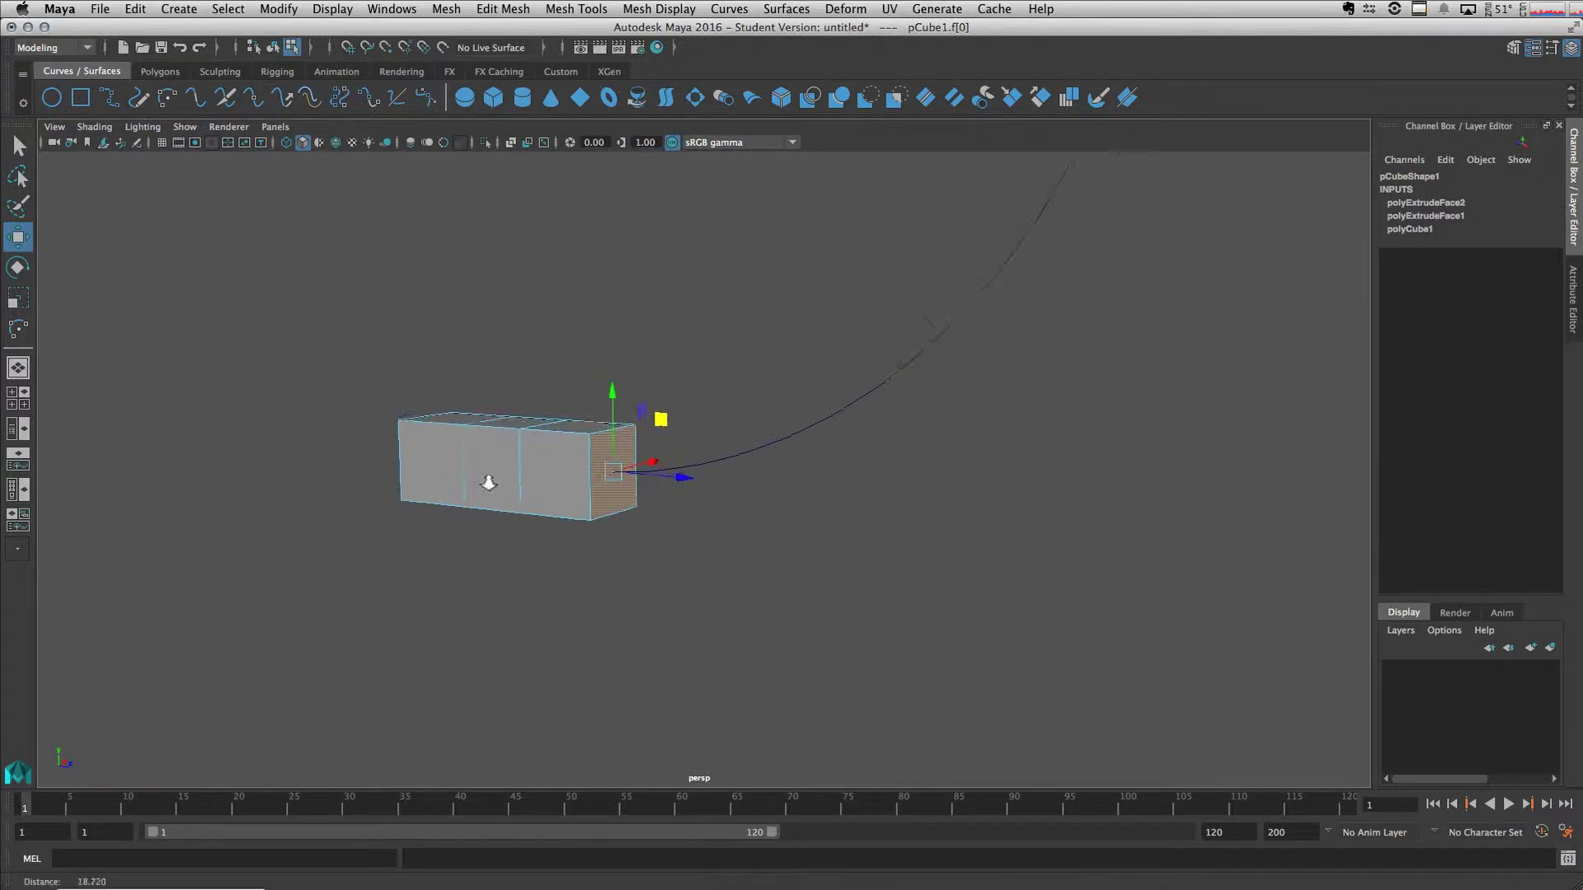
pyautogui.keyDown('alt'); pyautogui.moveTo(487, 480); pyautogui.dragTo(731, 335); pyautogui.keyUp('alt')
pyautogui.moveTo(731, 332); pyautogui.dragTo(789, 314, button='right')
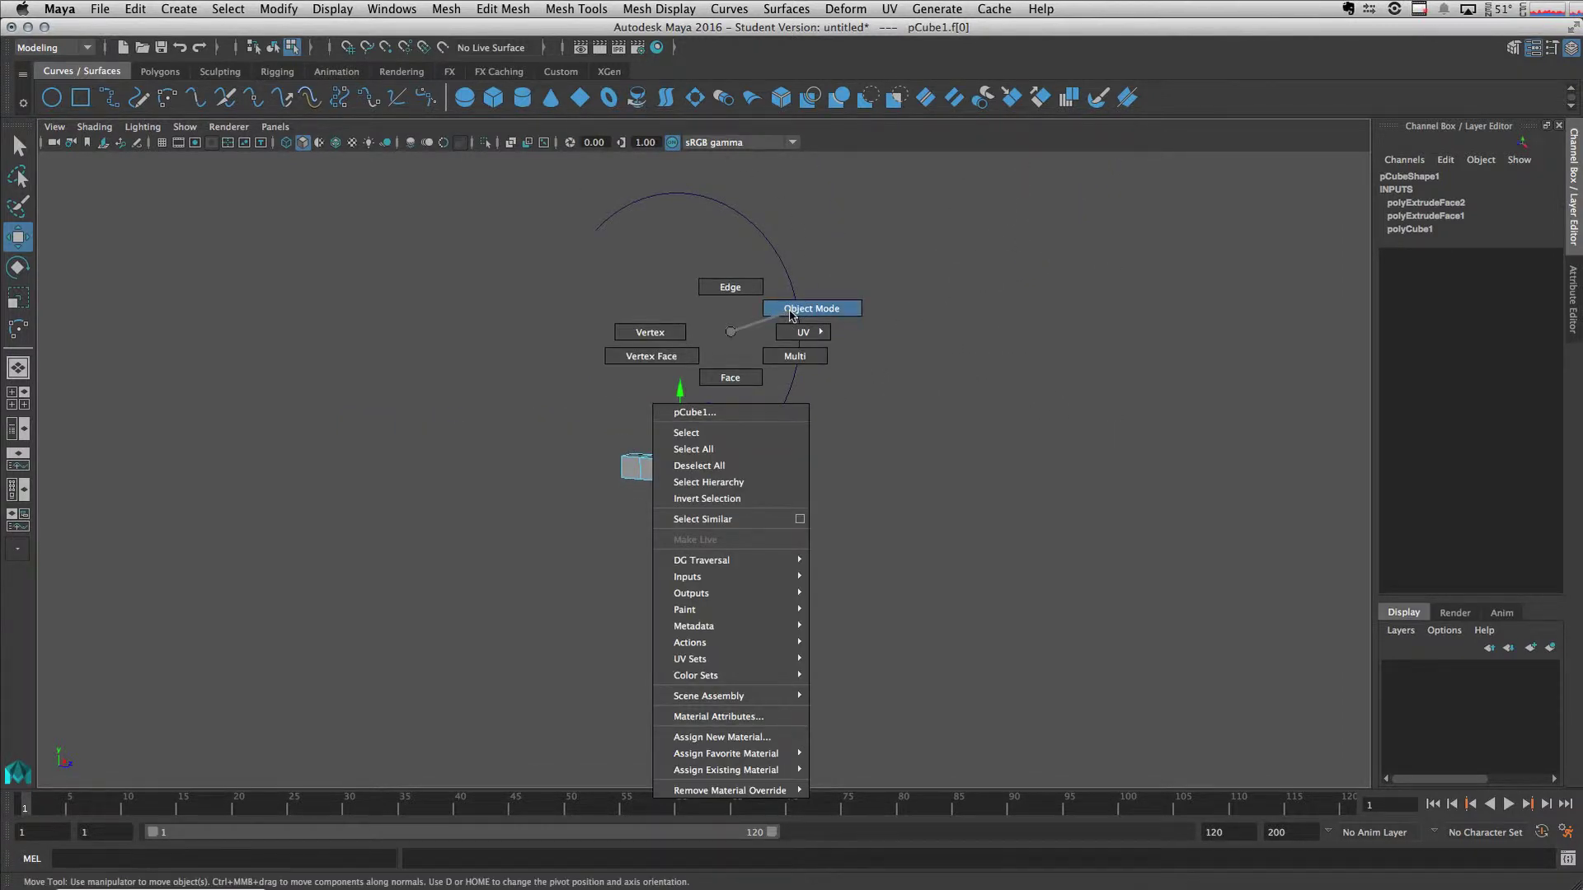
# Step: Reselect the box's end face and add the arc curve to the selection
pyautogui.moveTo(734, 495)
pyautogui.keyDown('alt'); pyautogui.mouseDown()
pyautogui.moveTo(672, 530)
pyautogui.moveTo(750, 485)
pyautogui.mouseUp(); pyautogui.keyUp('alt')
pyautogui.moveTo(623, 477); pyautogui.dragTo(631, 528, button='right')
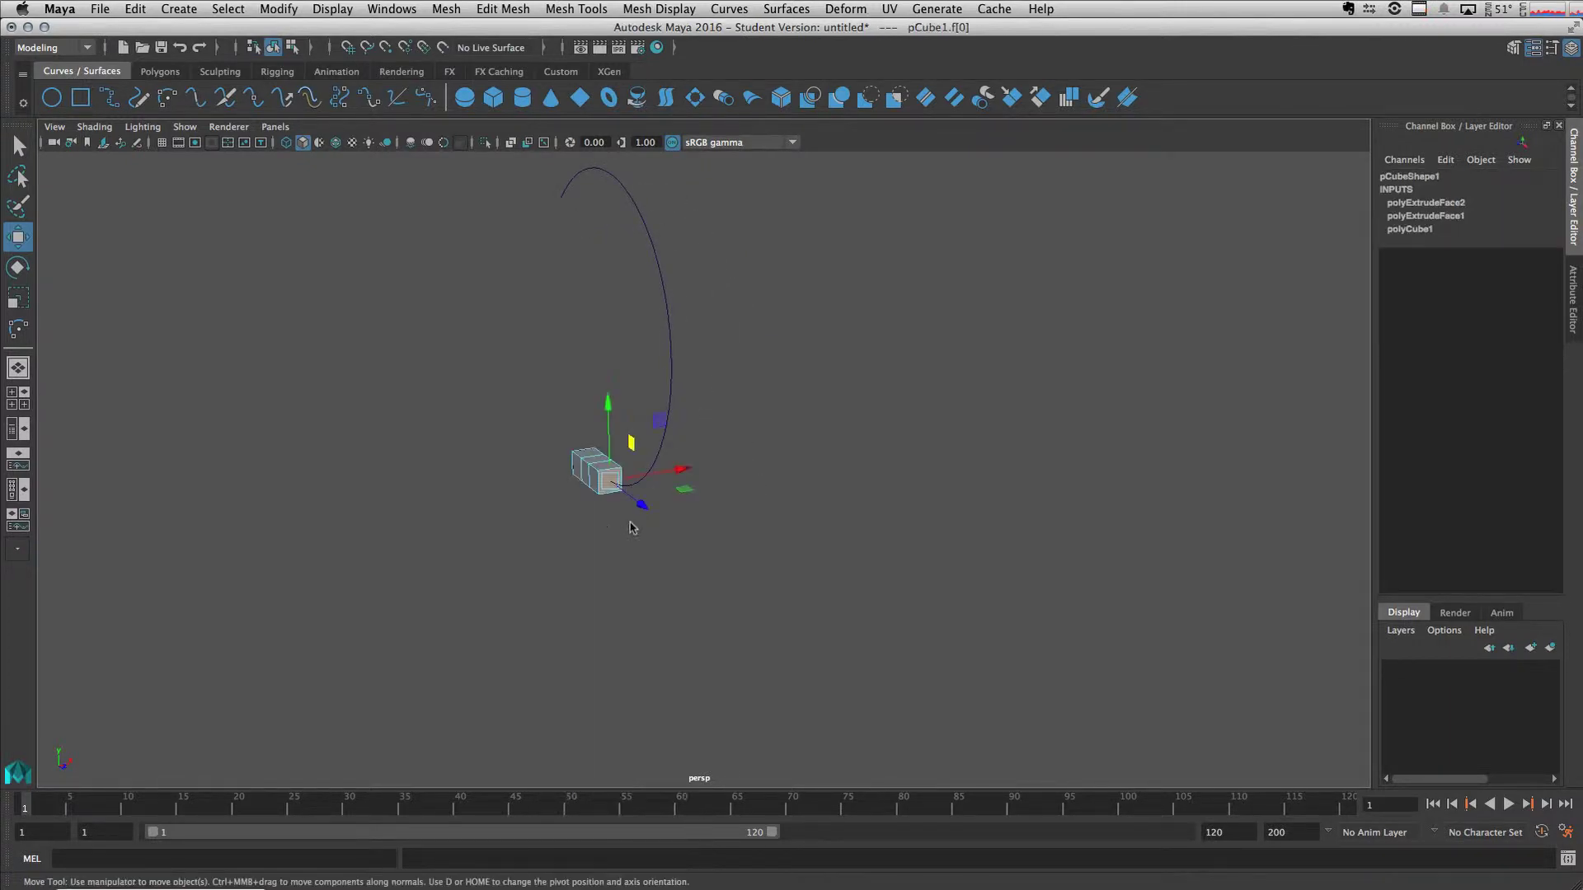
pyautogui.click(616, 478)
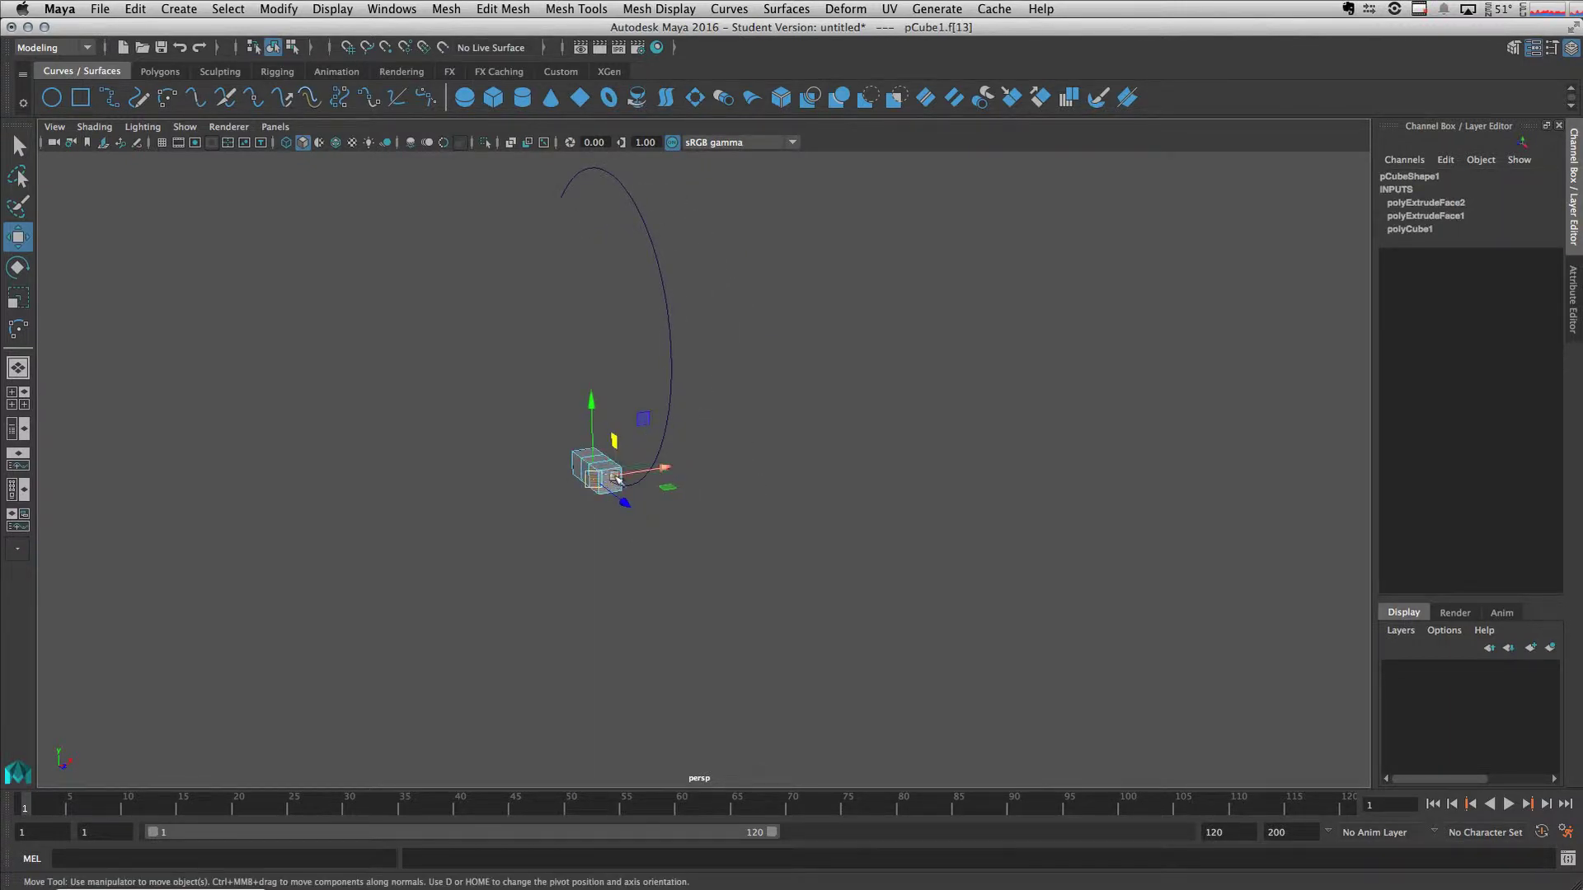
pyautogui.click(610, 479)
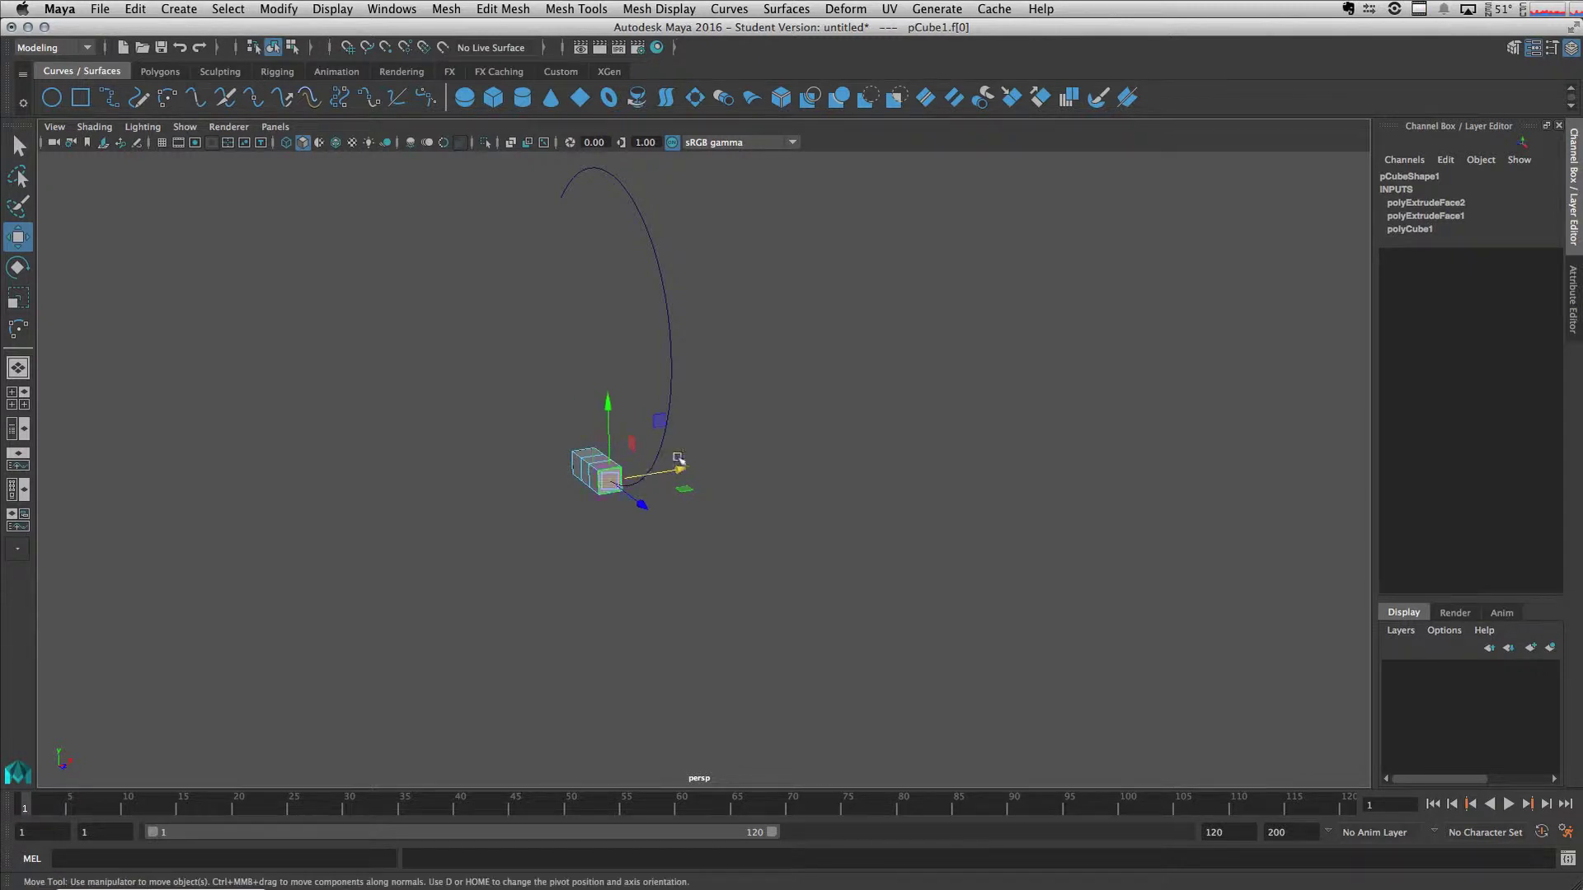
pyautogui.click(665, 295)
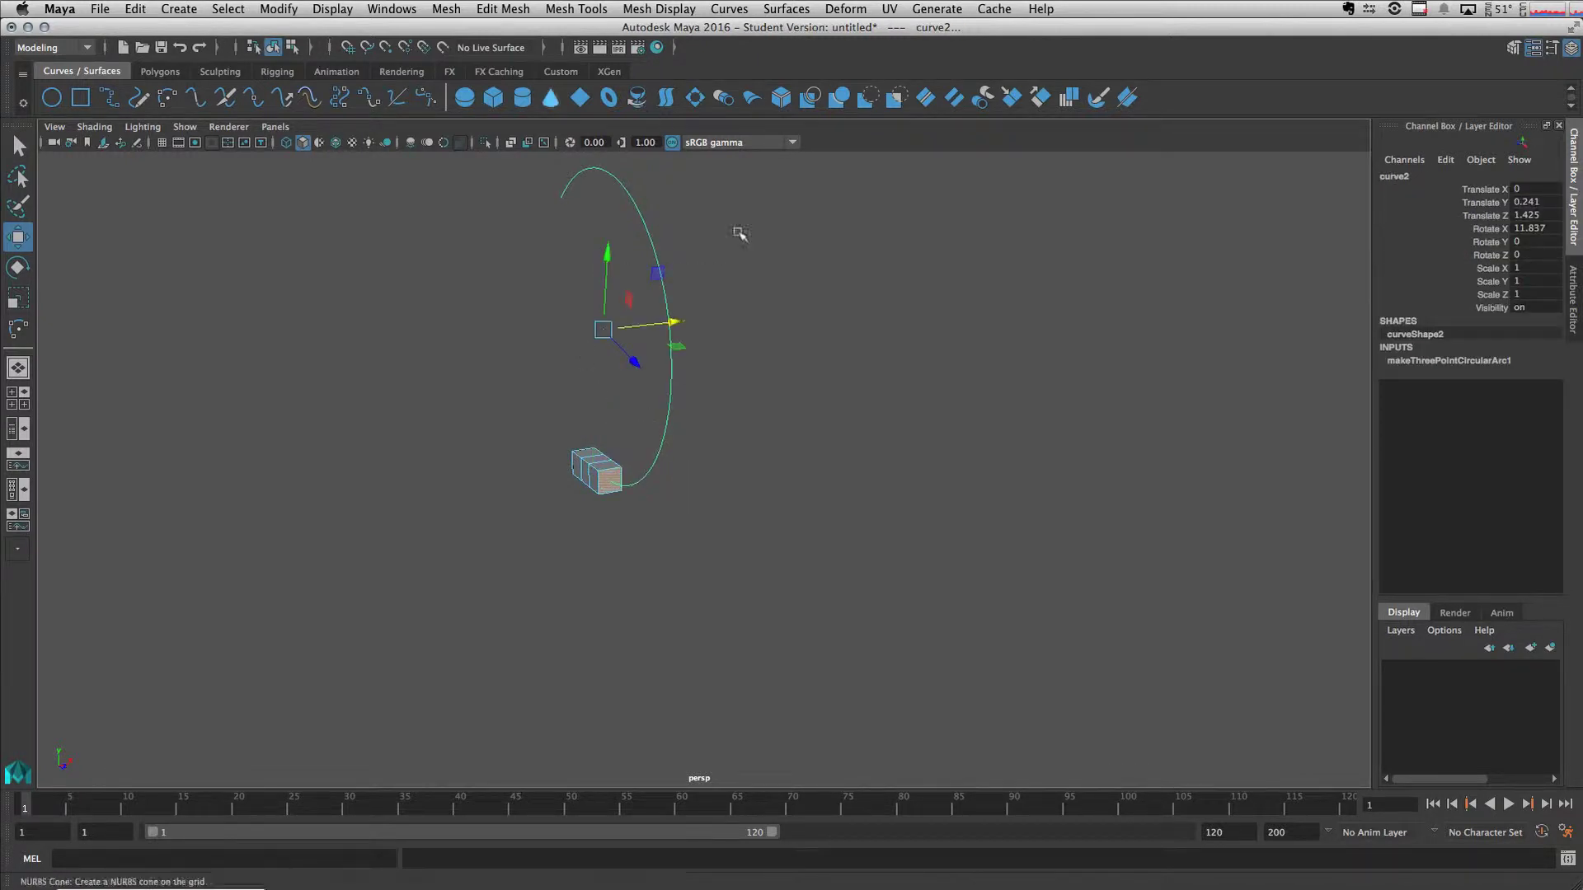
pyautogui.keyDown('alt'); pyautogui.moveTo(676, 524); pyautogui.dragTo(812, 406); pyautogui.keyUp('alt')
# Step: Extrude the end face along the arc curve with Divisions raised to 12
pyautogui.keyDown('shift'); pyautogui.moveTo(801, 371); pyautogui.dragTo(810, 419, button='right'); pyautogui.keyUp('shift')
pyautogui.moveTo(821, 504); pyautogui.dragTo(889, 509)
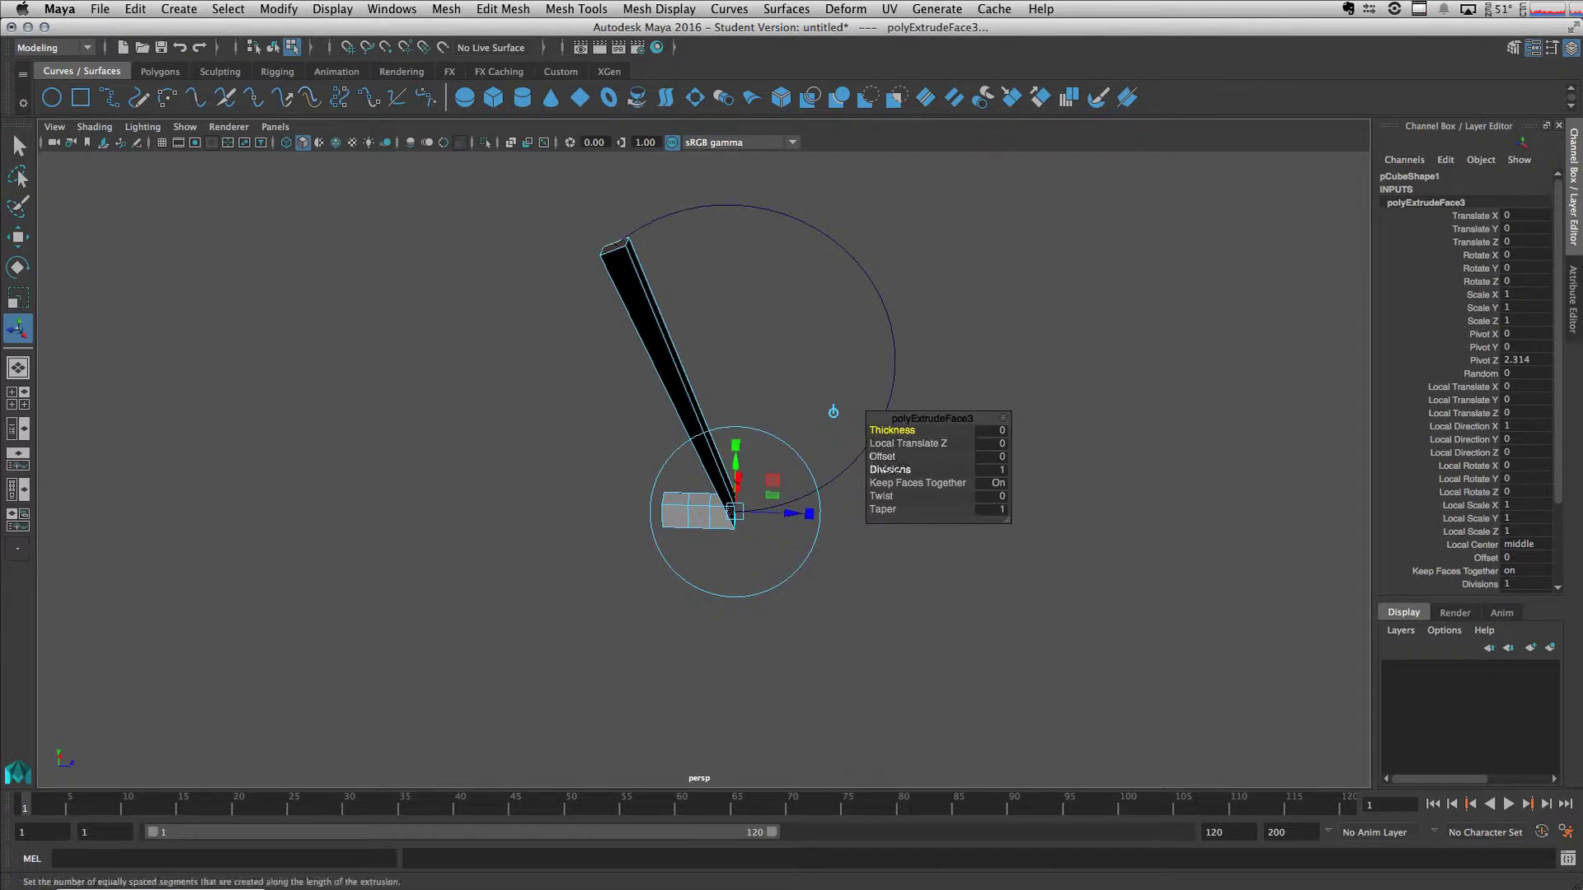
pyautogui.moveTo(895, 470); pyautogui.dragTo(978, 467)
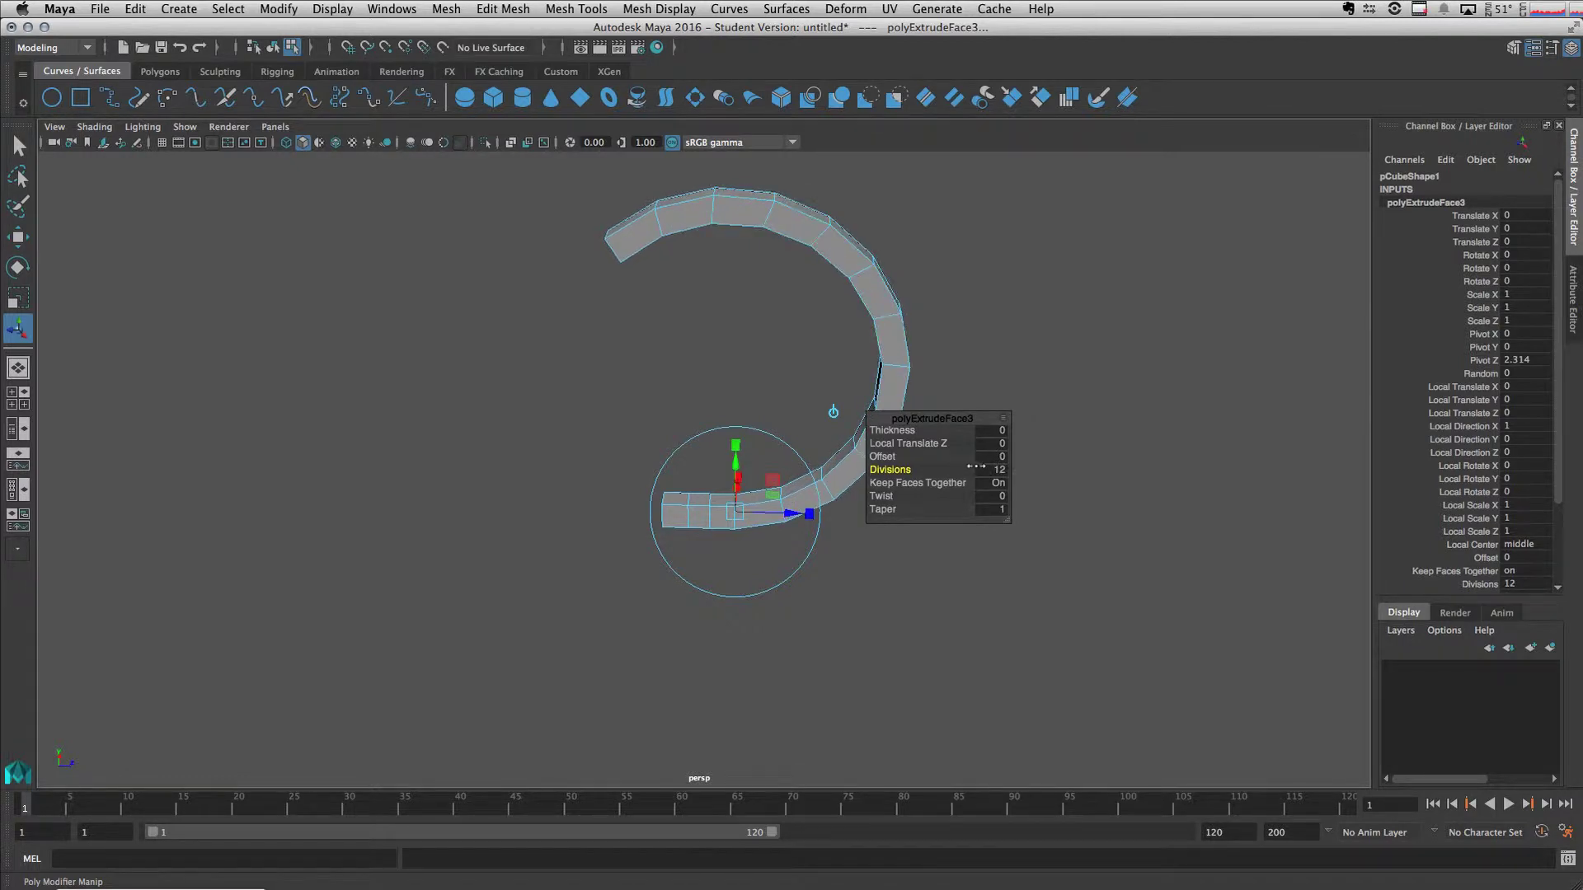
pyautogui.keyDown('alt'); pyautogui.moveTo(857, 437); pyautogui.dragTo(1137, 154); pyautogui.keyUp('alt')
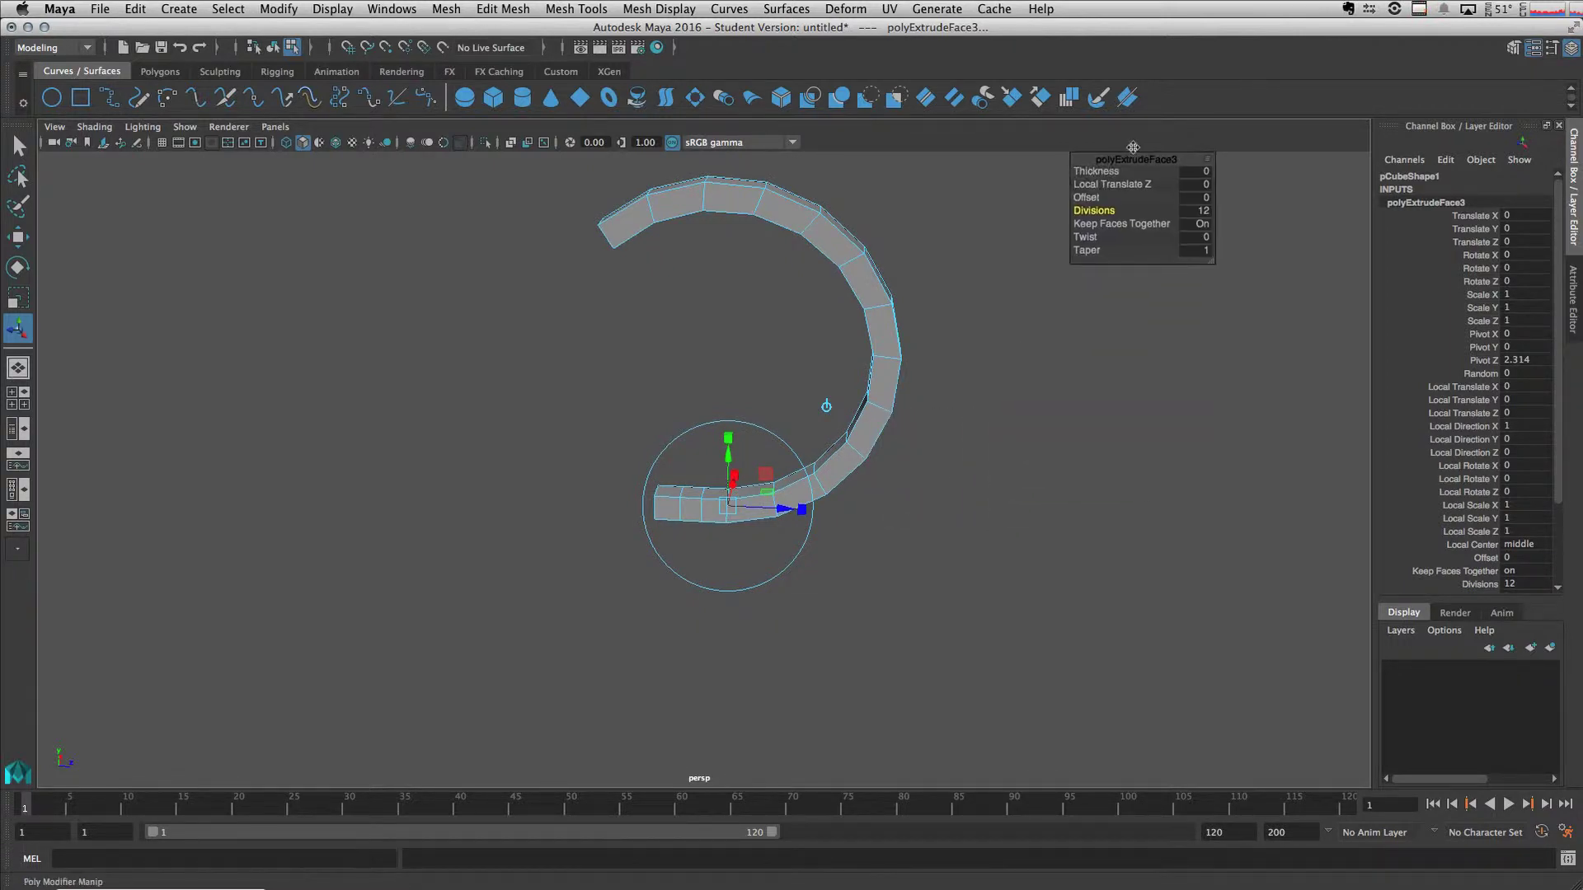
# Step: Set the curved extrusion's Twist to 180 and Taper to 0.2
pyautogui.click(1209, 167)
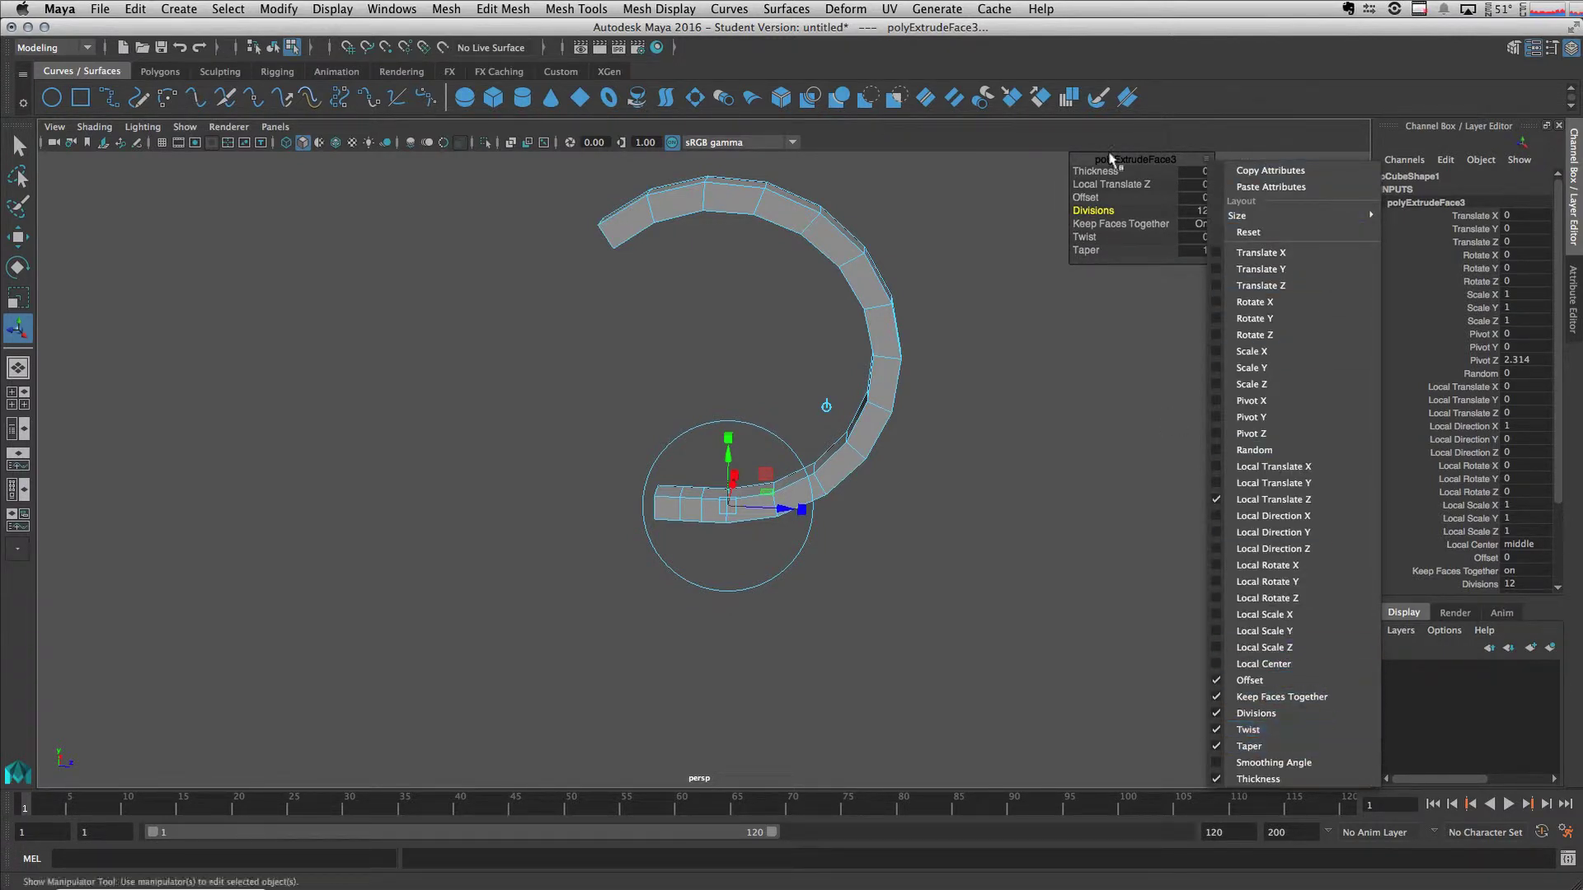
pyautogui.click(1146, 184)
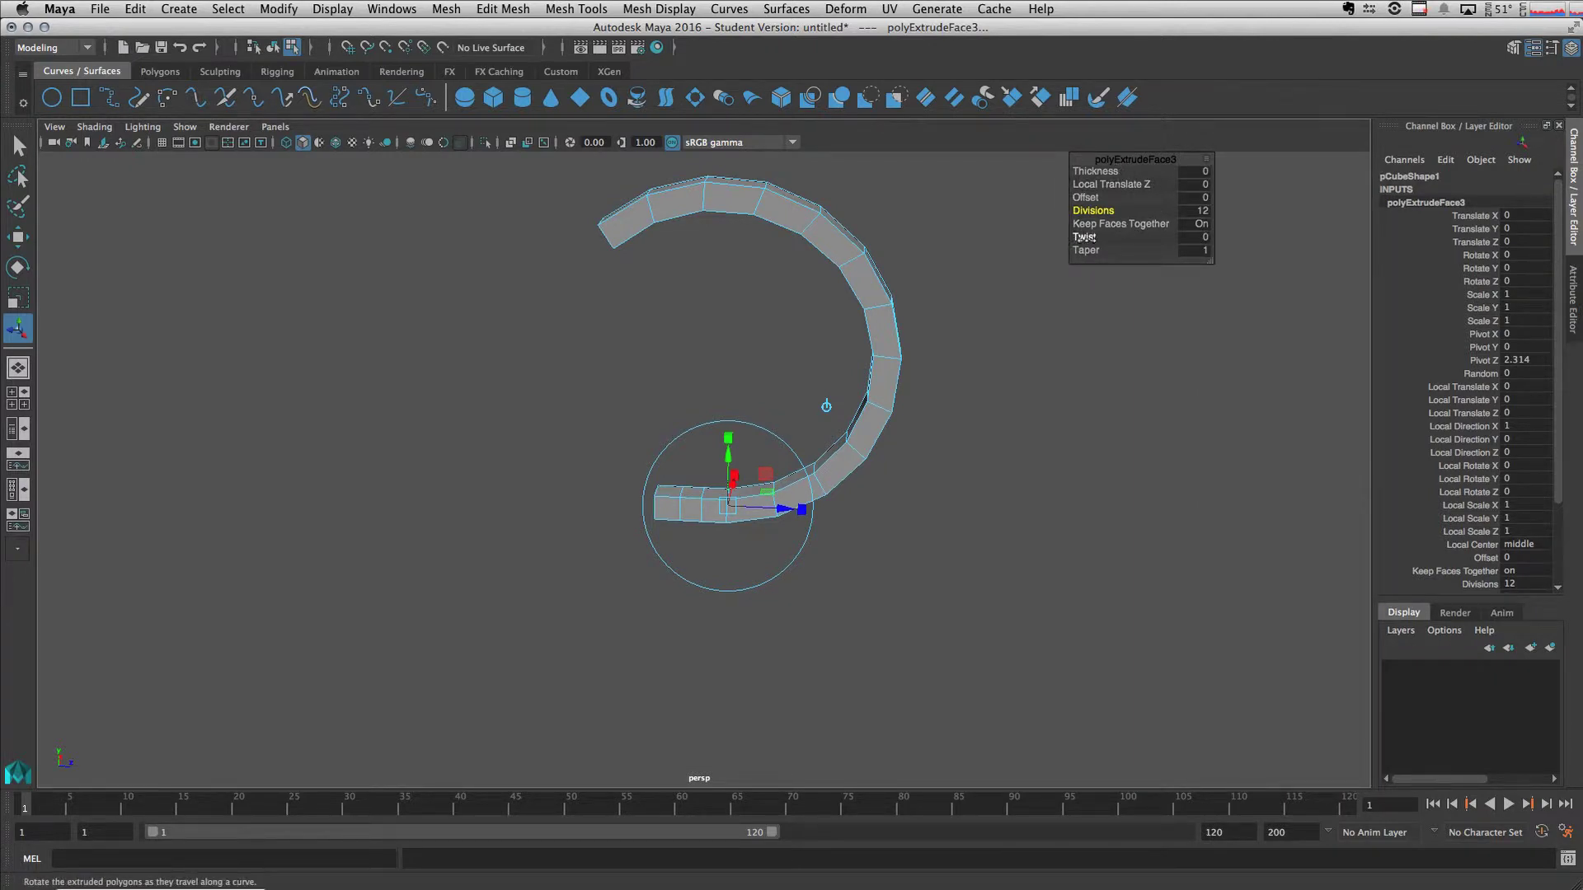
pyautogui.moveTo(1084, 237); pyautogui.dragTo(1224, 235)
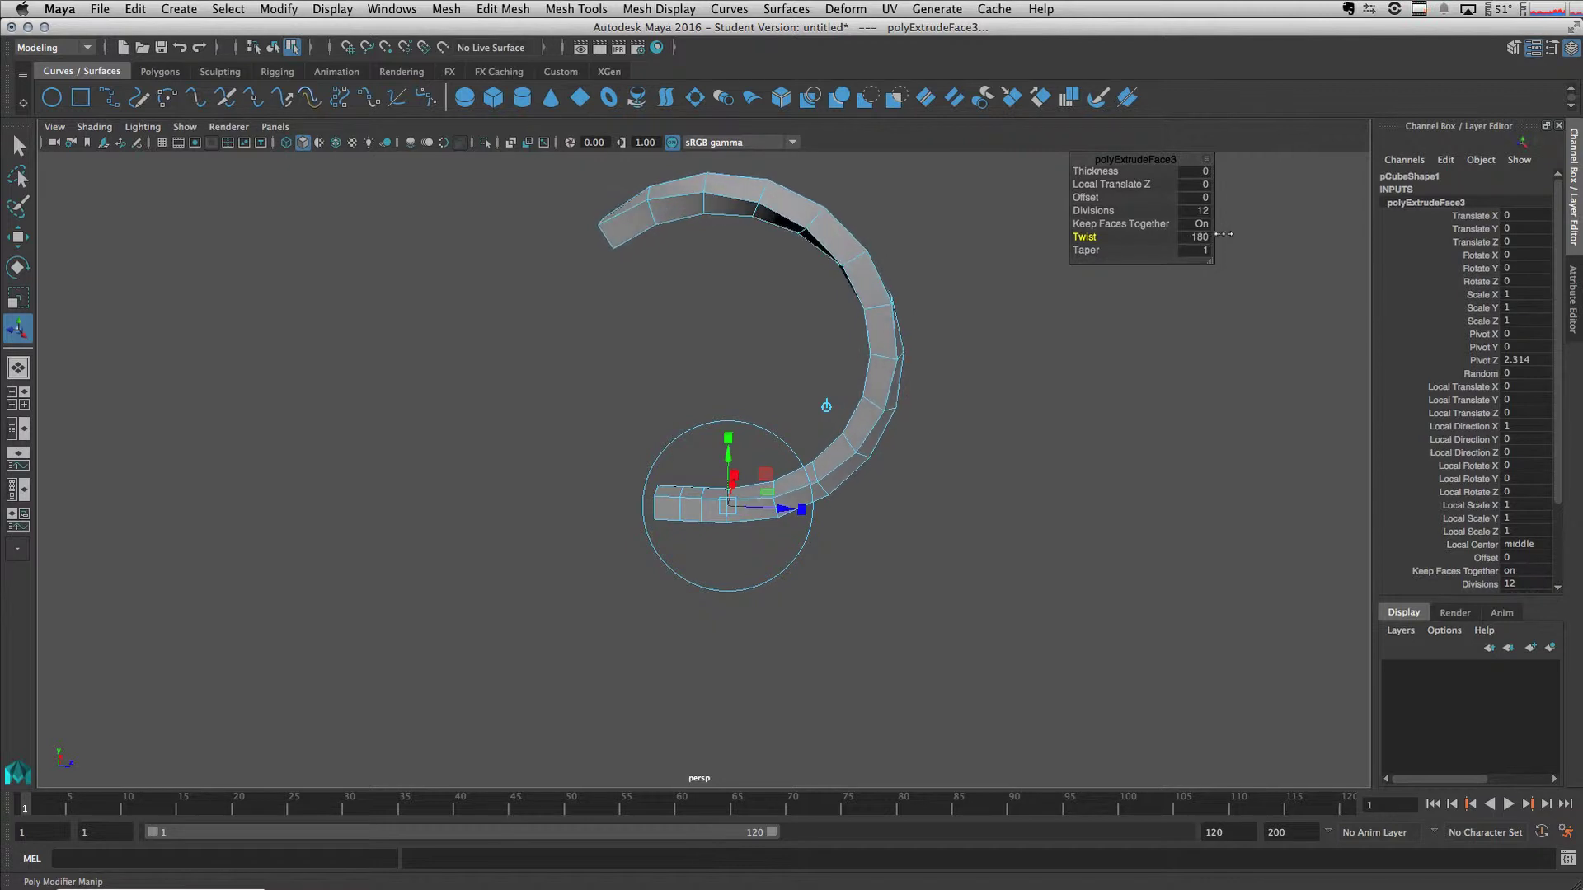
pyautogui.moveTo(1111, 251); pyautogui.dragTo(1086, 252)
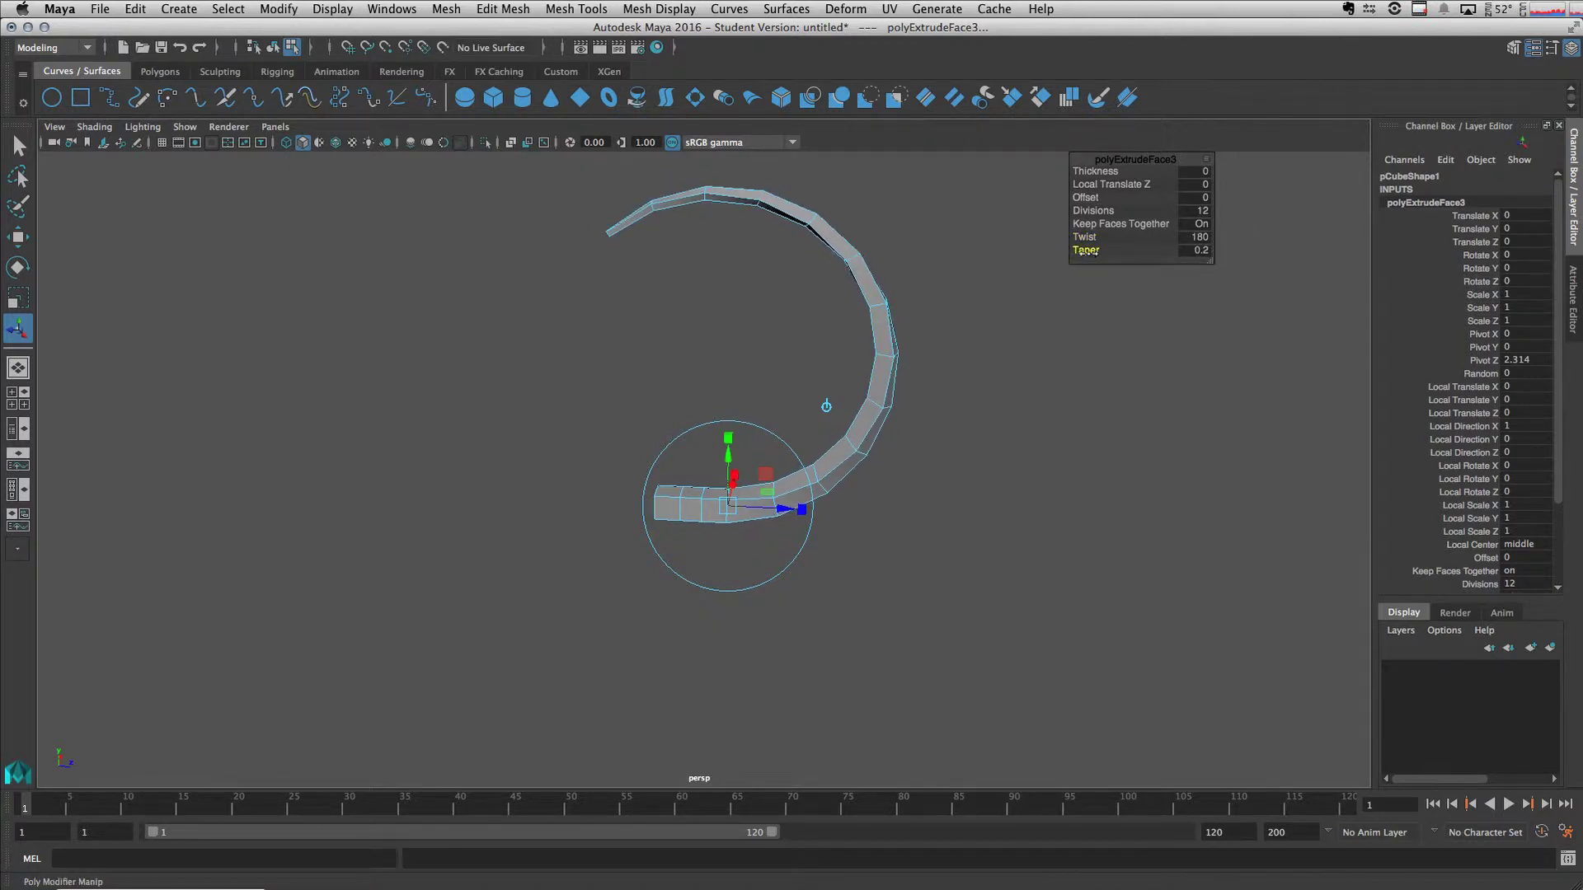
# Step: Orbit around the twisted hook and return to object mode
pyautogui.keyDown('alt'); pyautogui.moveTo(731, 338); pyautogui.dragTo(874, 429); pyautogui.keyUp('alt')
pyautogui.keyDown('alt'); pyautogui.moveTo(1016, 353); pyautogui.dragTo(413, 240); pyautogui.keyUp('alt')
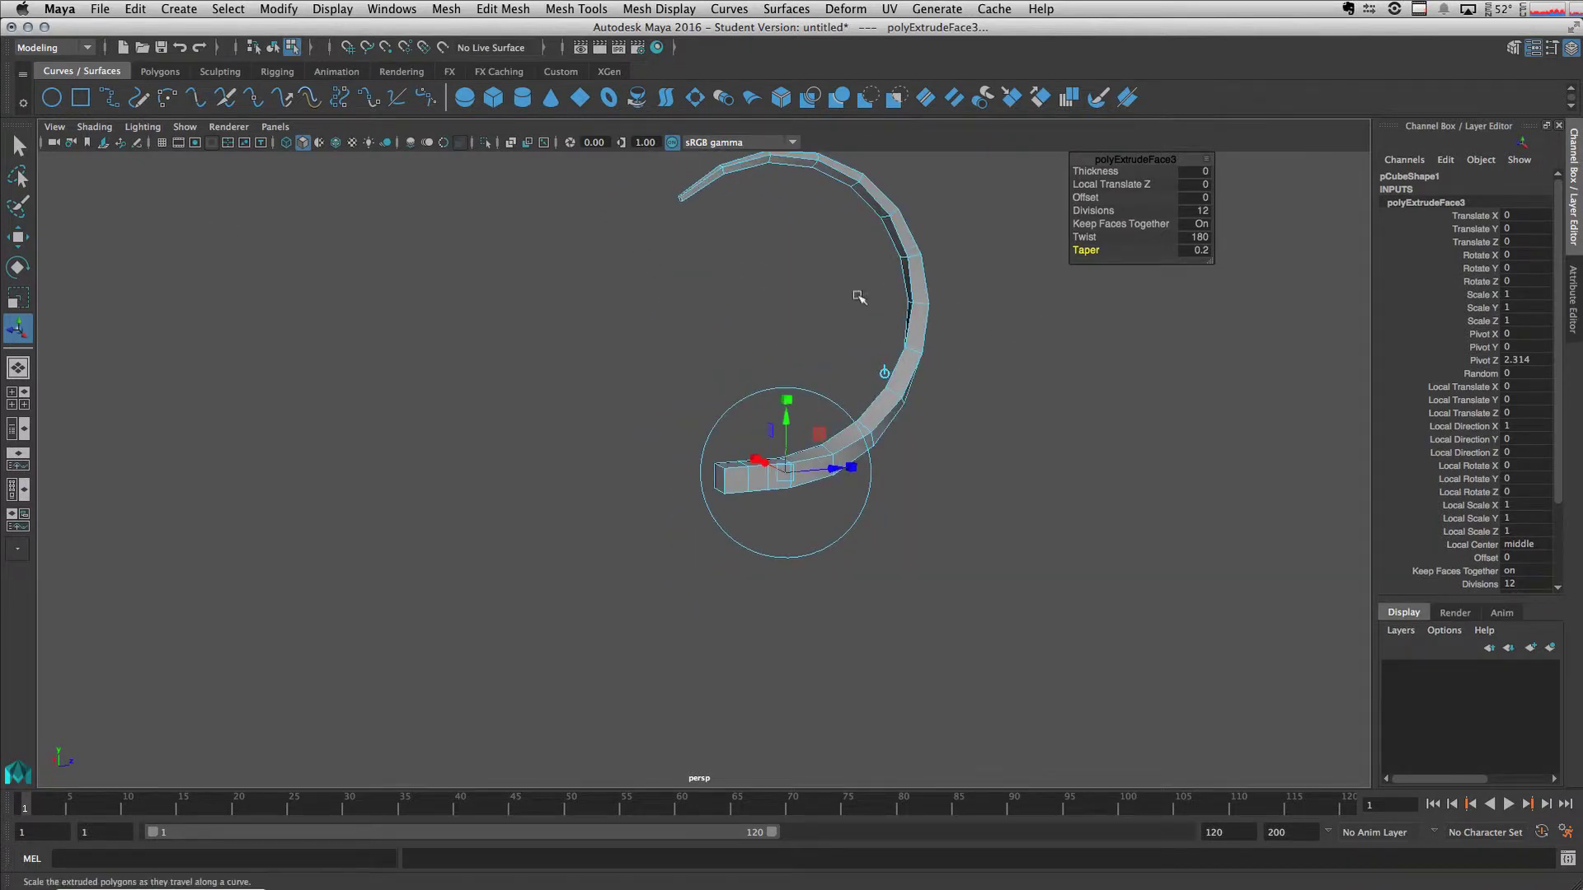
pyautogui.moveTo(859, 297); pyautogui.dragTo(889, 278, button='right')
pyautogui.keyDown('alt'); pyautogui.moveTo(883, 340); pyautogui.dragTo(774, 442); pyautogui.keyUp('alt')
# Step: Select the hook's flat base end face in Multi mode and turn to view its underside
pyautogui.click(507, 10)
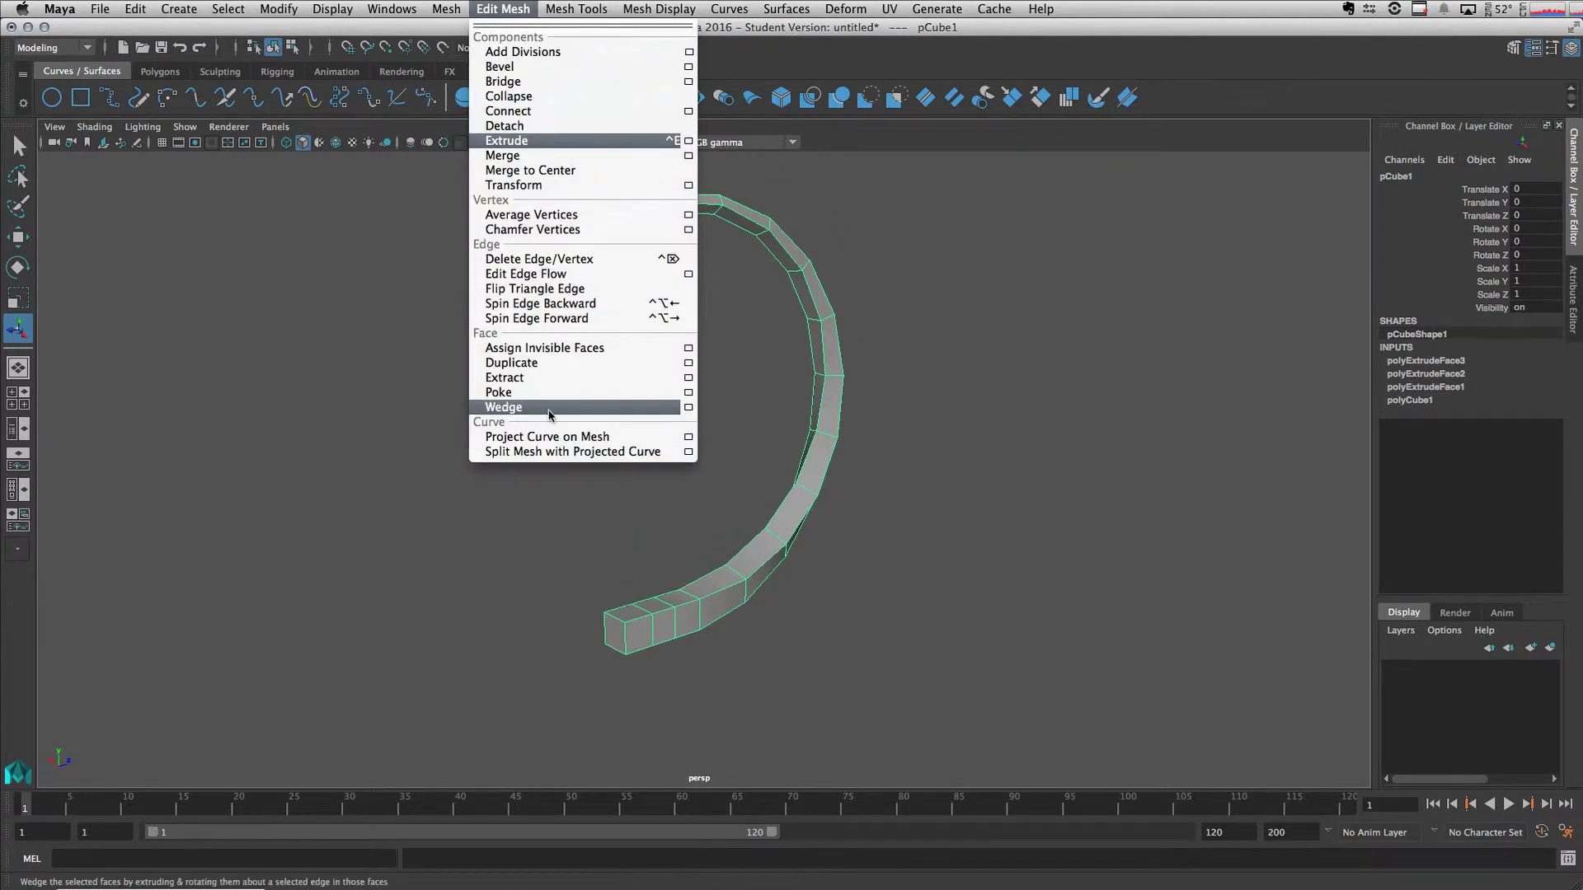
pyautogui.click(619, 584)
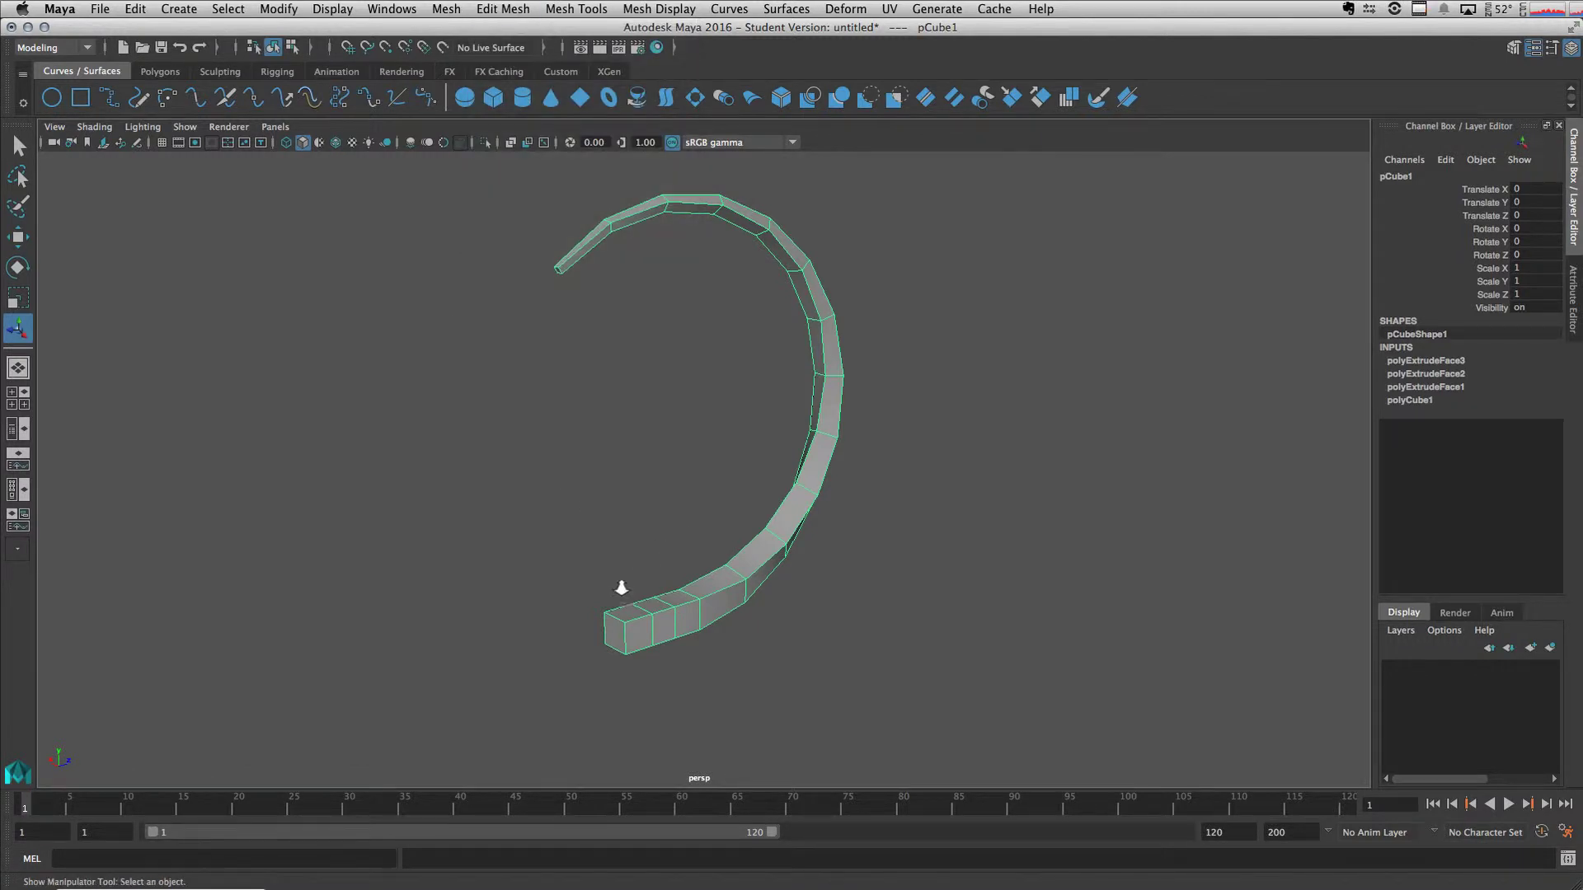
pyautogui.keyDown('alt'); pyautogui.moveTo(618, 583); pyautogui.dragTo(710, 530); pyautogui.keyUp('alt')
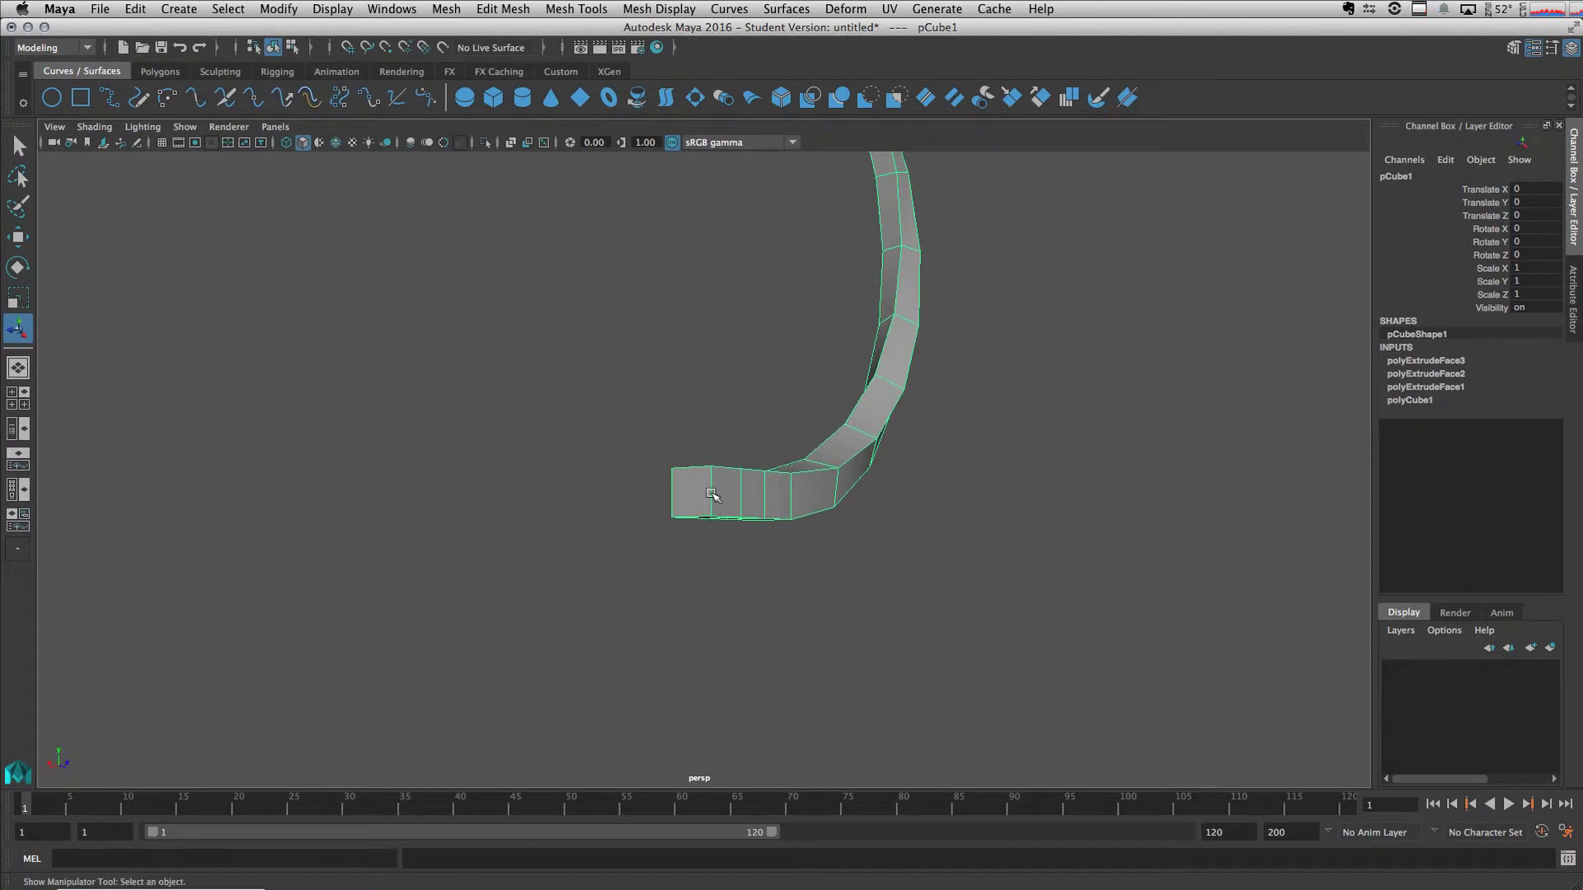
pyautogui.moveTo(710, 493); pyautogui.dragTo(715, 540, button='right')
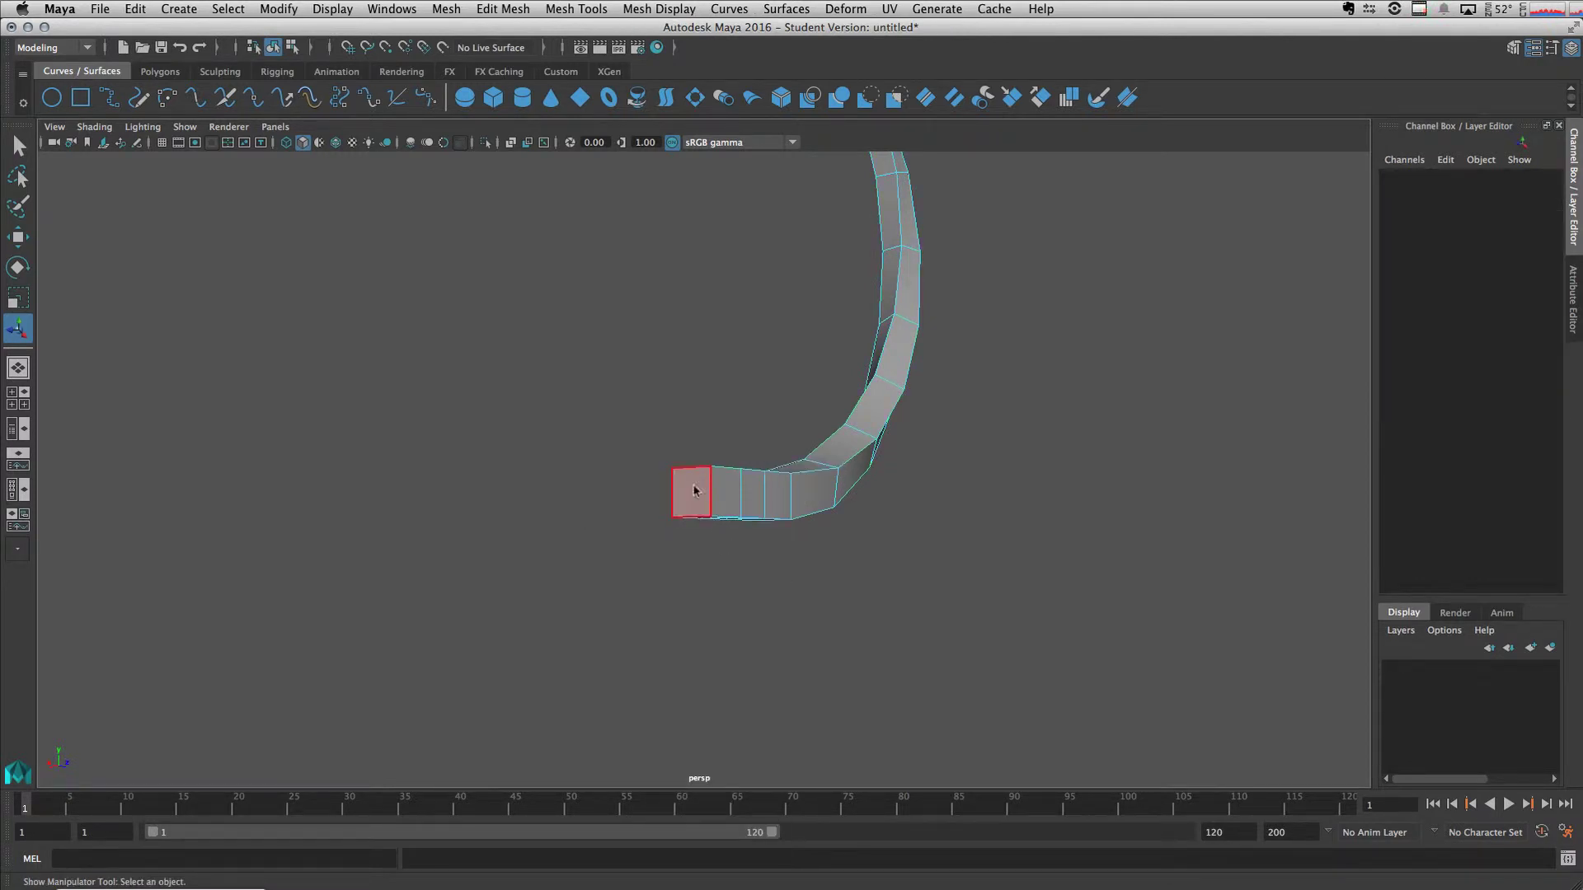
pyautogui.click(693, 491)
pyautogui.scroll(2, 689, 507)
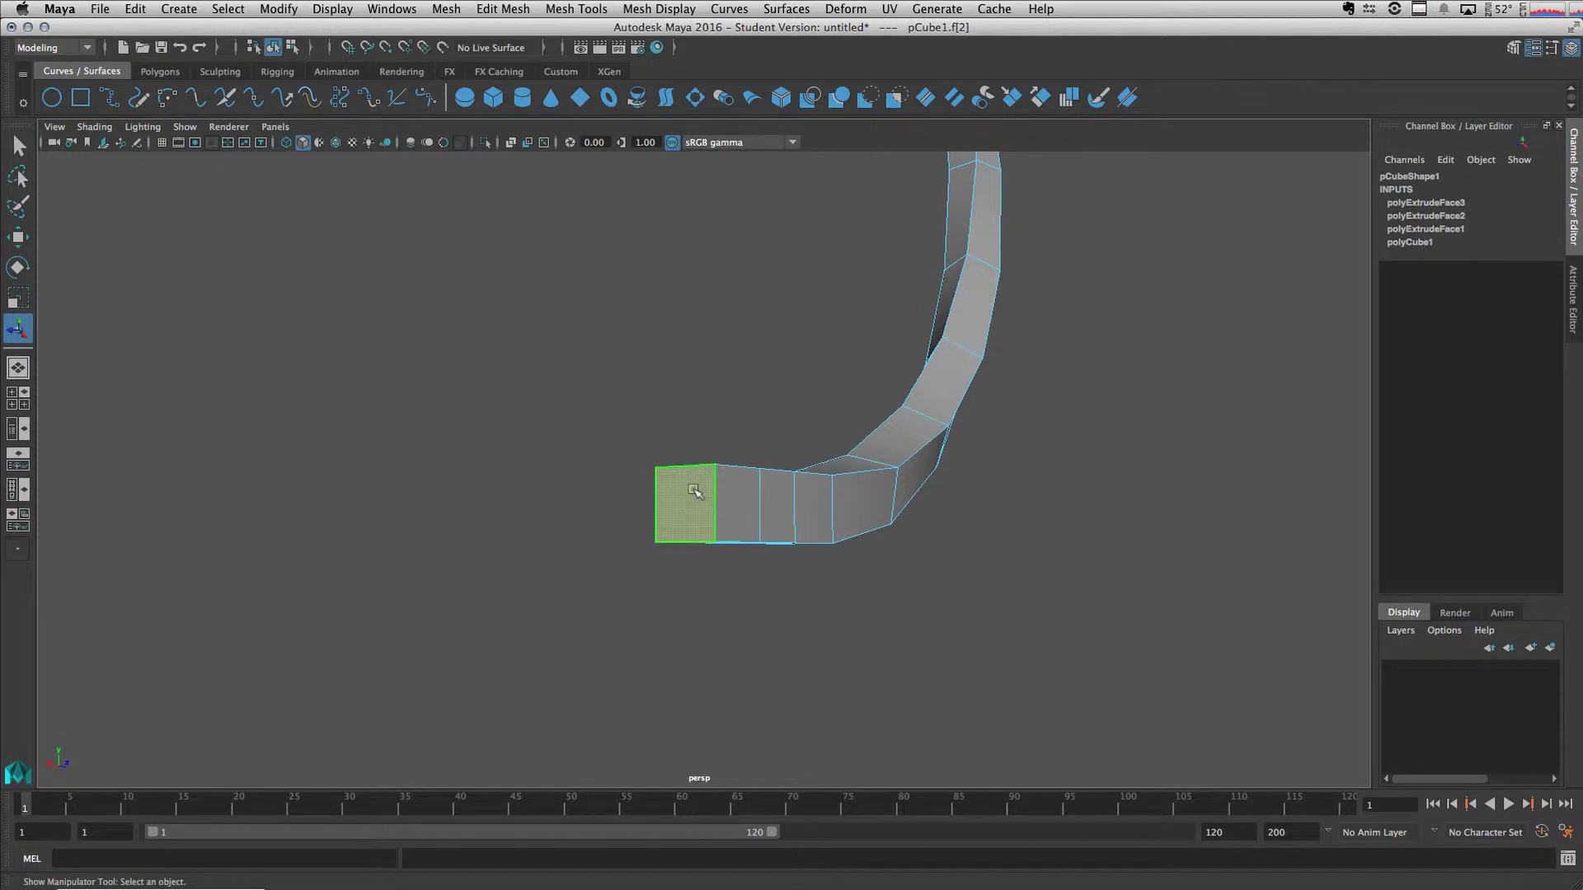
pyautogui.moveTo(693, 485); pyautogui.dragTo(754, 509, button='right')
pyautogui.keyDown('alt'); pyautogui.moveTo(749, 566); pyautogui.dragTo(735, 551); pyautogui.keyUp('alt')
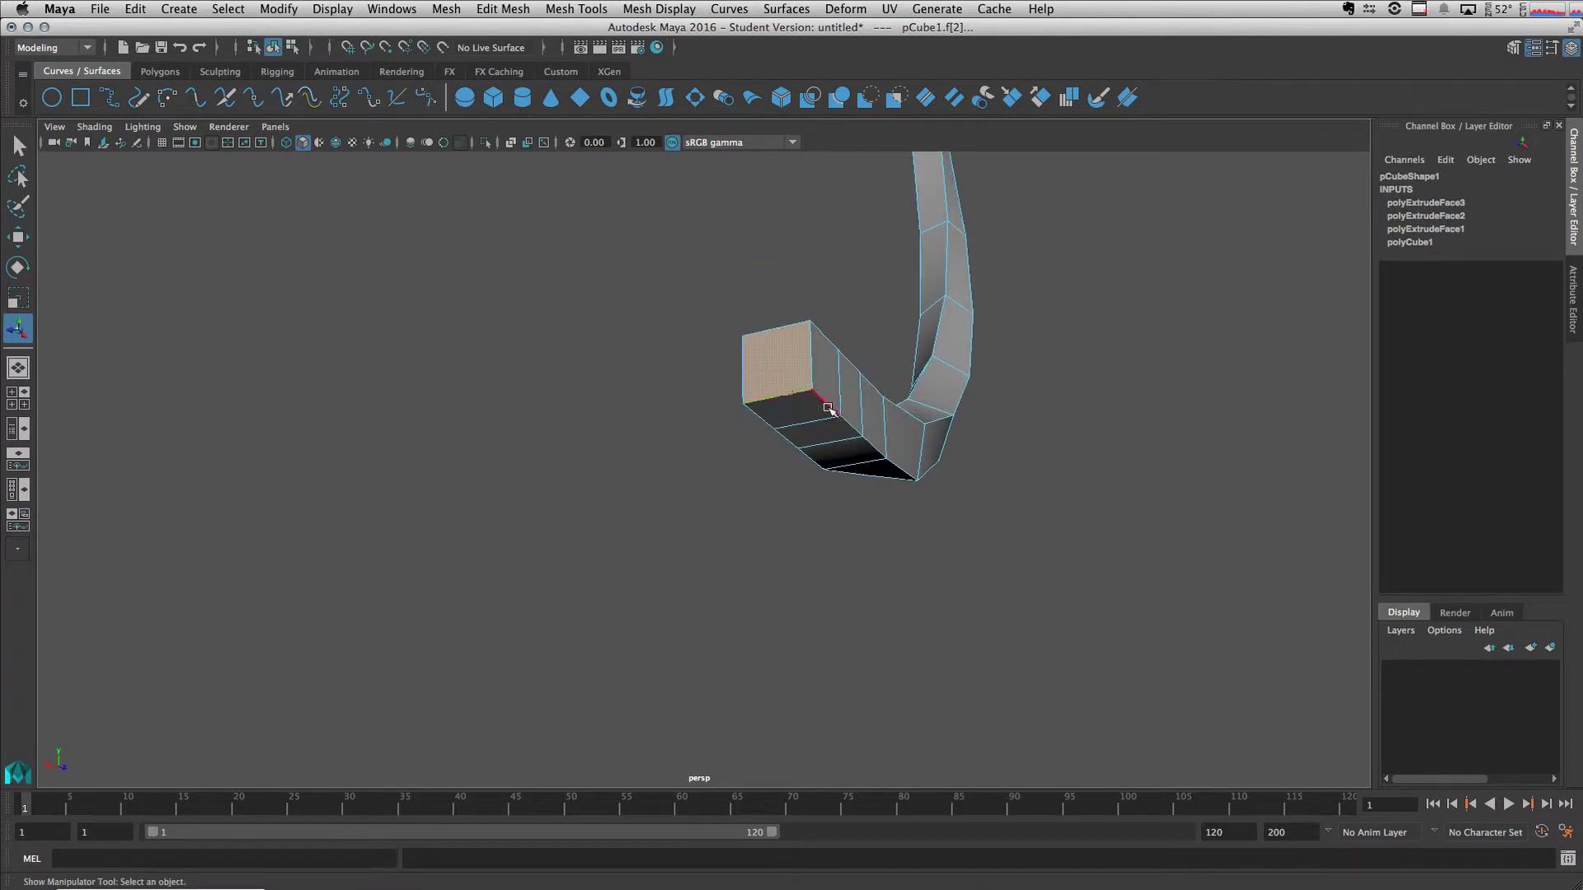
# Step: Apply Wedge Face to the base end face around its selected edge
pyautogui.click(506, 10)
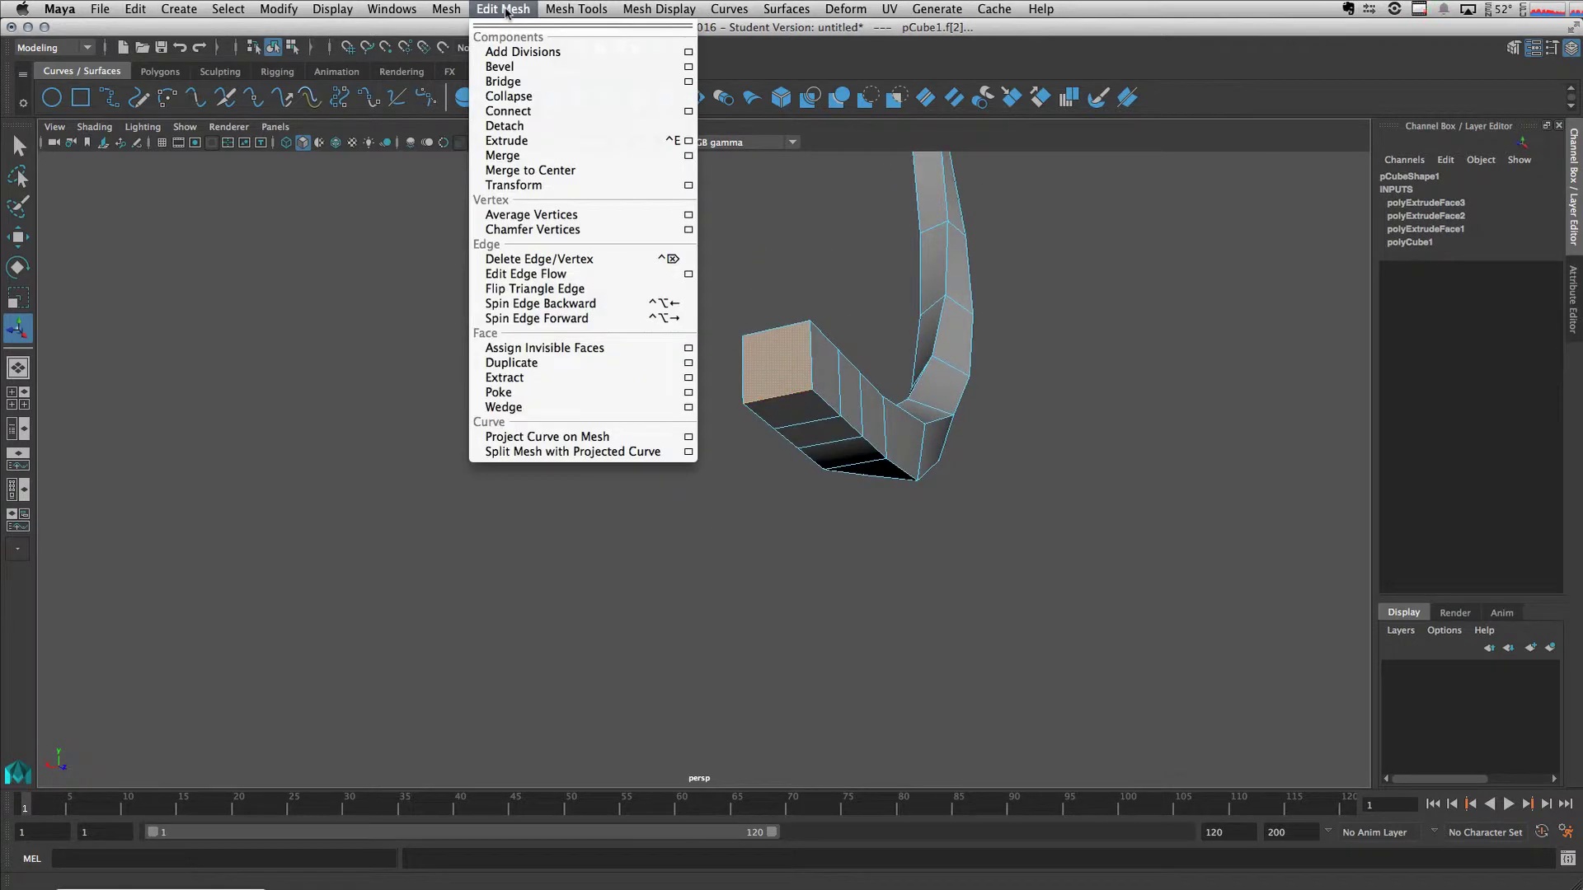
pyautogui.click(512, 407)
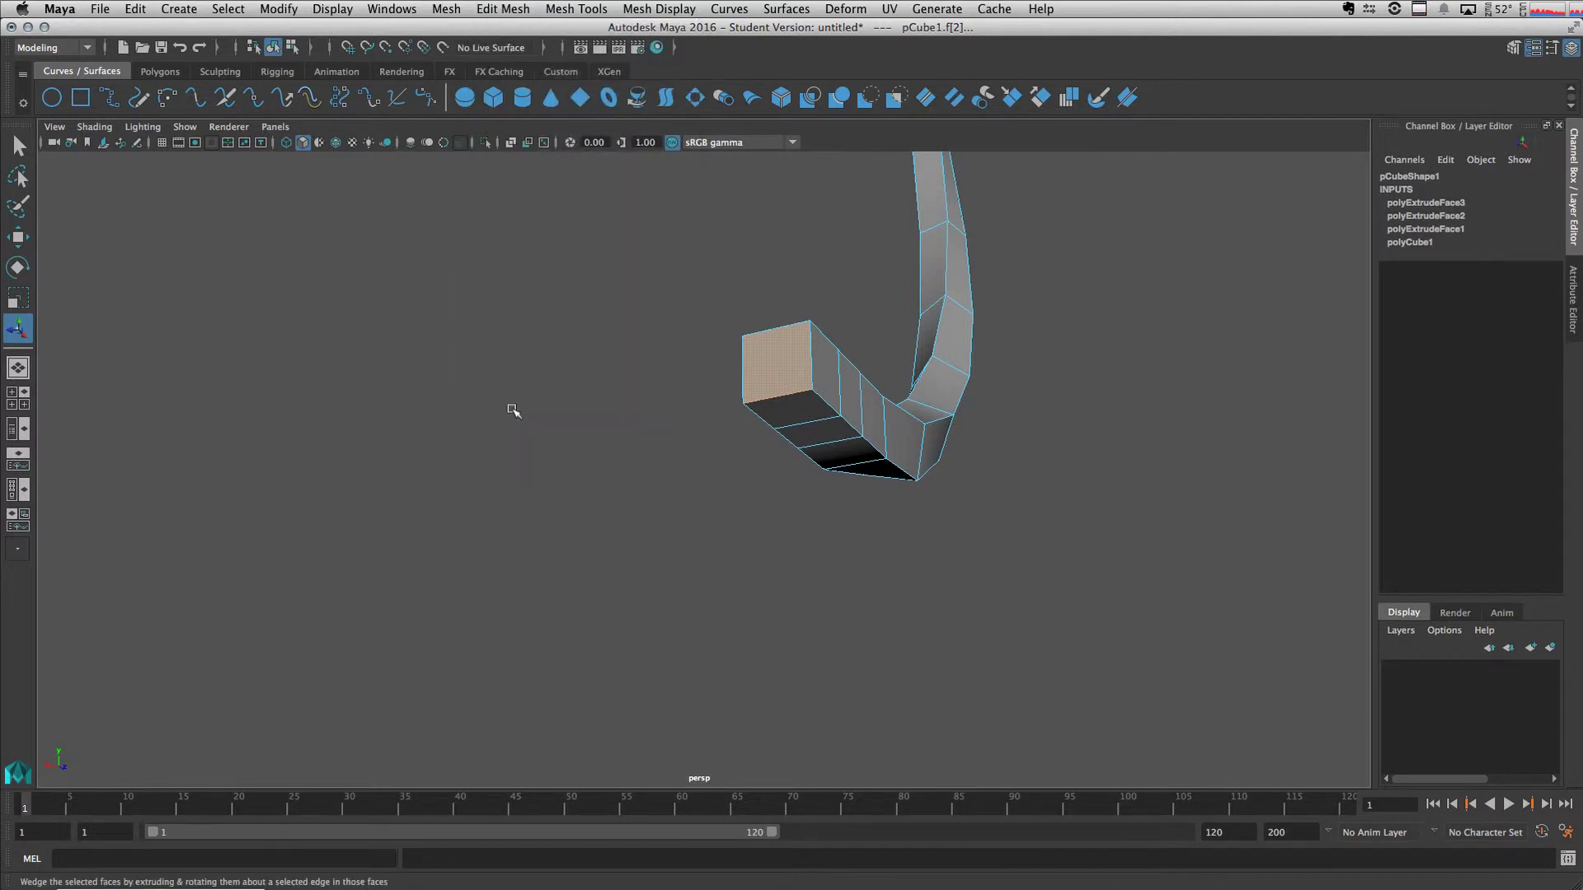
pyautogui.keyDown('alt'); pyautogui.moveTo(766, 394); pyautogui.dragTo(725, 368); pyautogui.keyUp('alt')
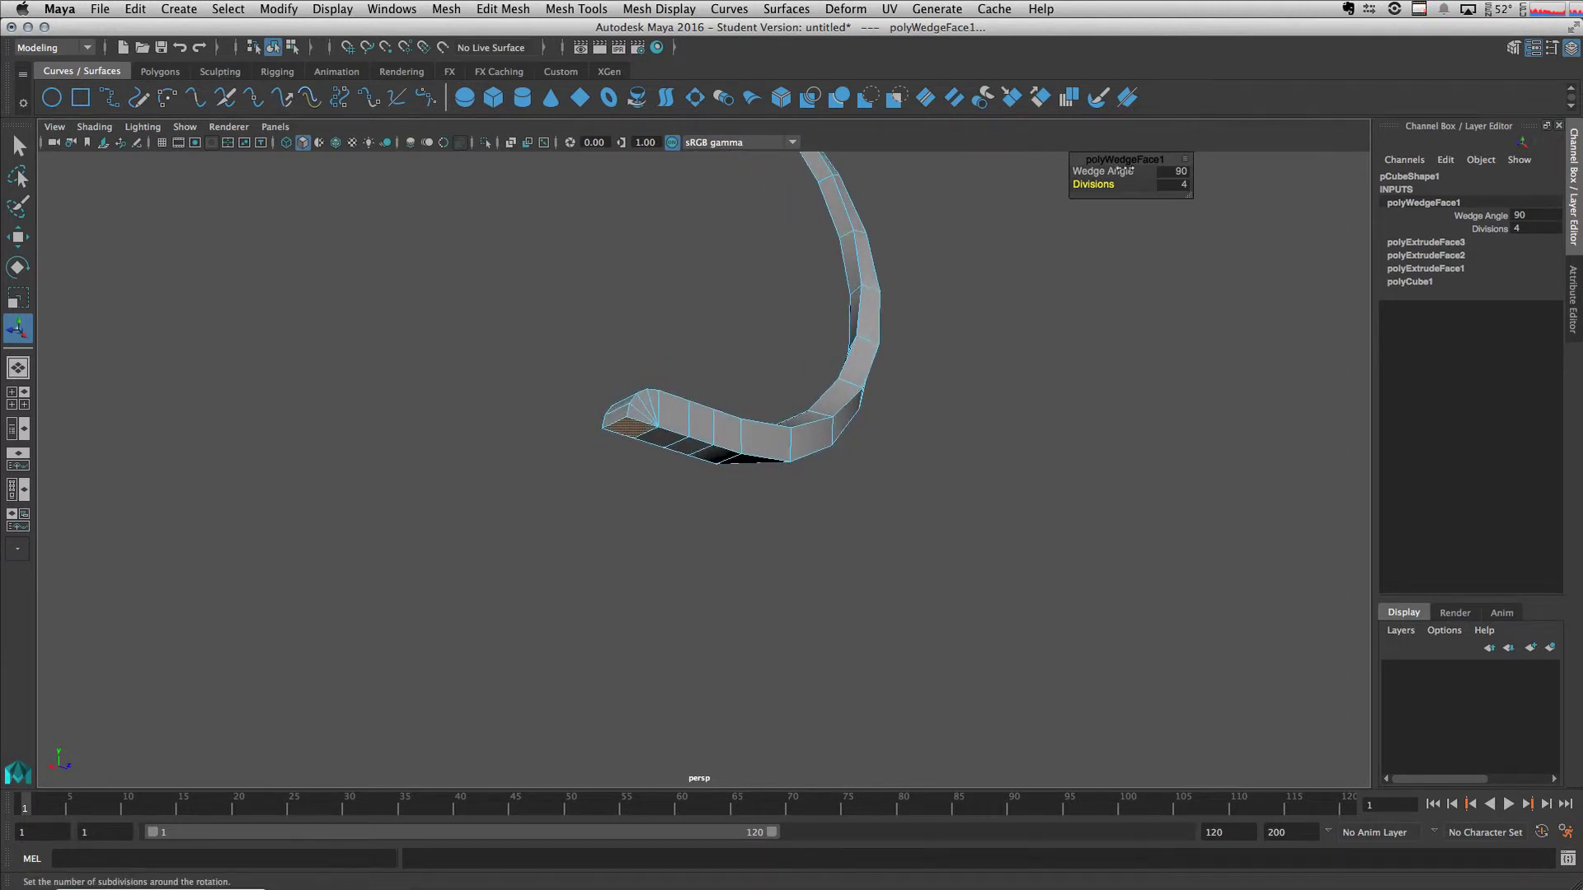
# Step: Set the wedge angle to 180 and divisions to 6, then inspect the curl
pyautogui.moveTo(1096, 172); pyautogui.dragTo(1161, 173)
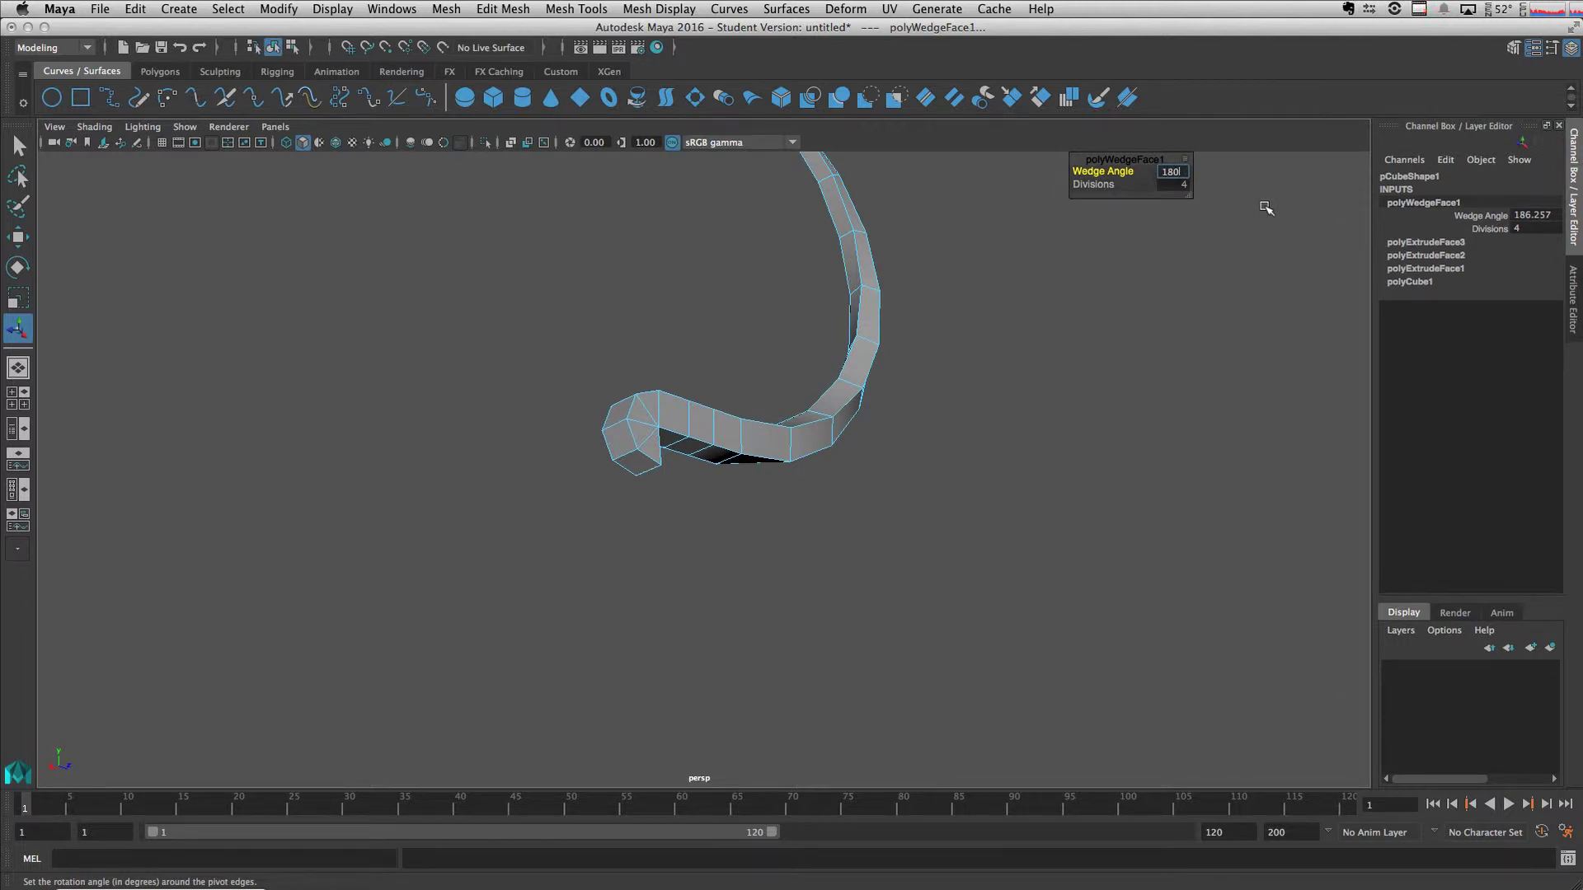
pyautogui.press('Return')
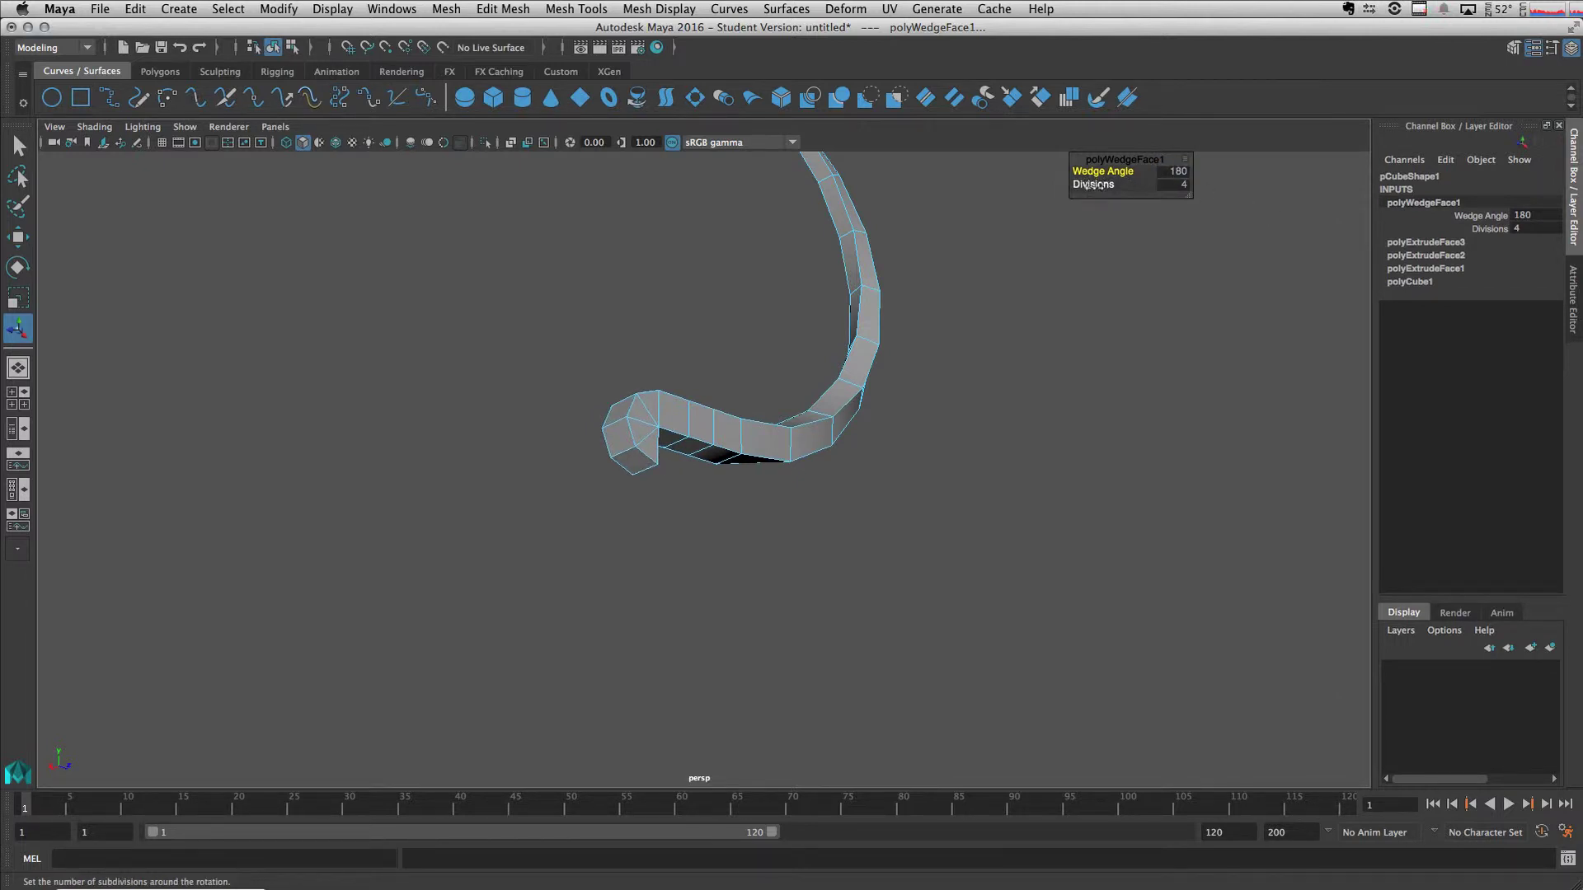
pyautogui.moveTo(1109, 184); pyautogui.dragTo(1113, 186)
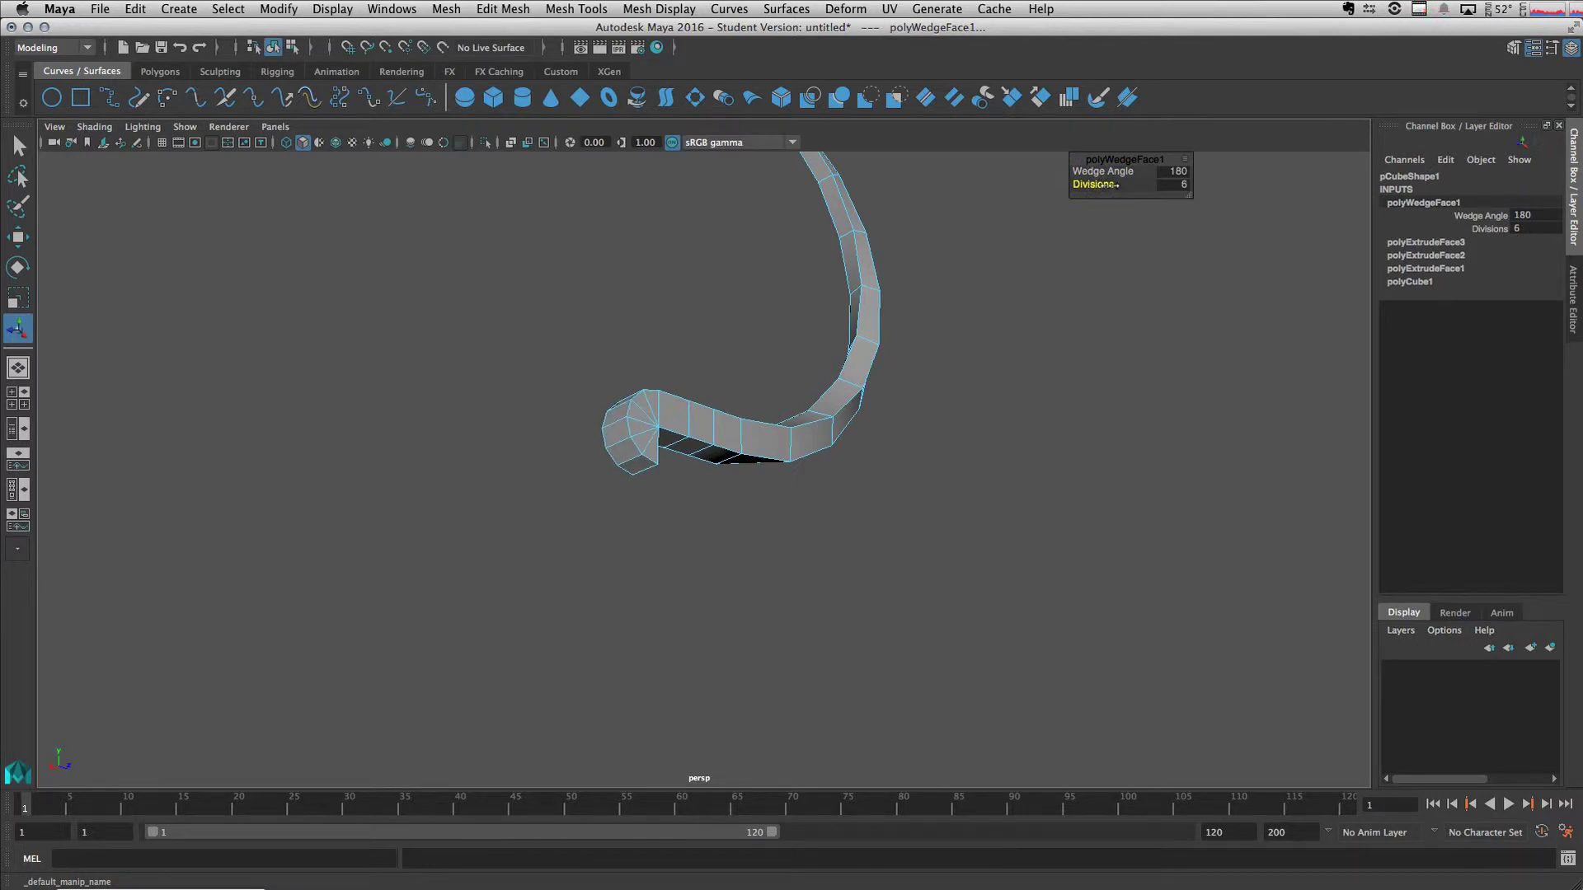
pyautogui.keyDown('alt'); pyautogui.moveTo(1033, 219); pyautogui.dragTo(815, 356); pyautogui.keyUp('alt')
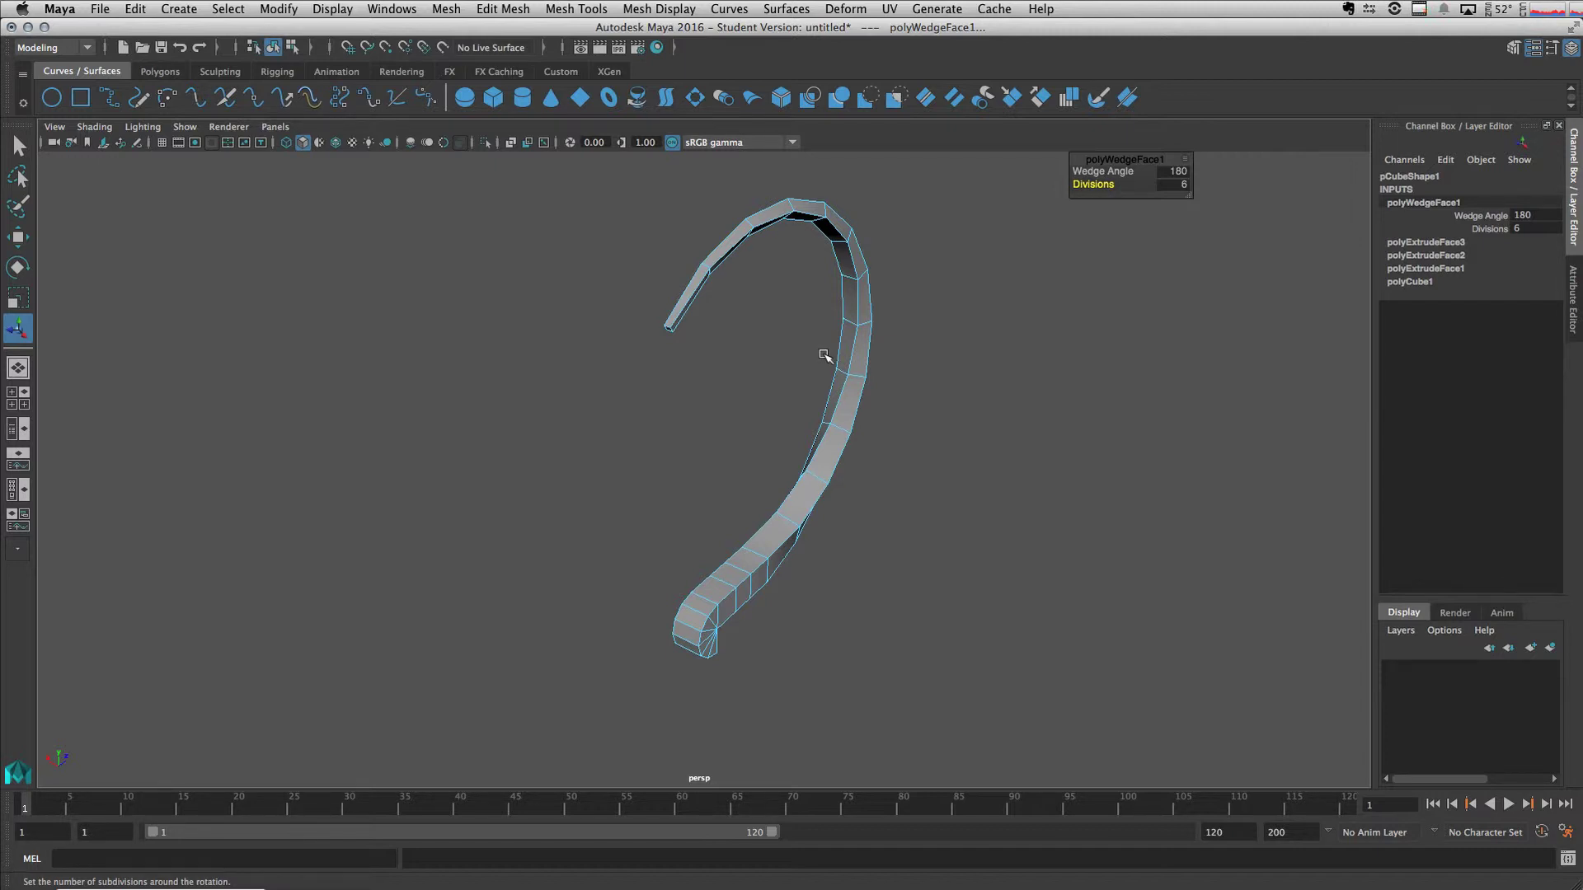
# Step: Select a row of three faces just before the curl and open the Outliner with Shift+O
pyautogui.keyDown('alt'); pyautogui.moveTo(876, 553); pyautogui.dragTo(748, 560); pyautogui.keyUp('alt')
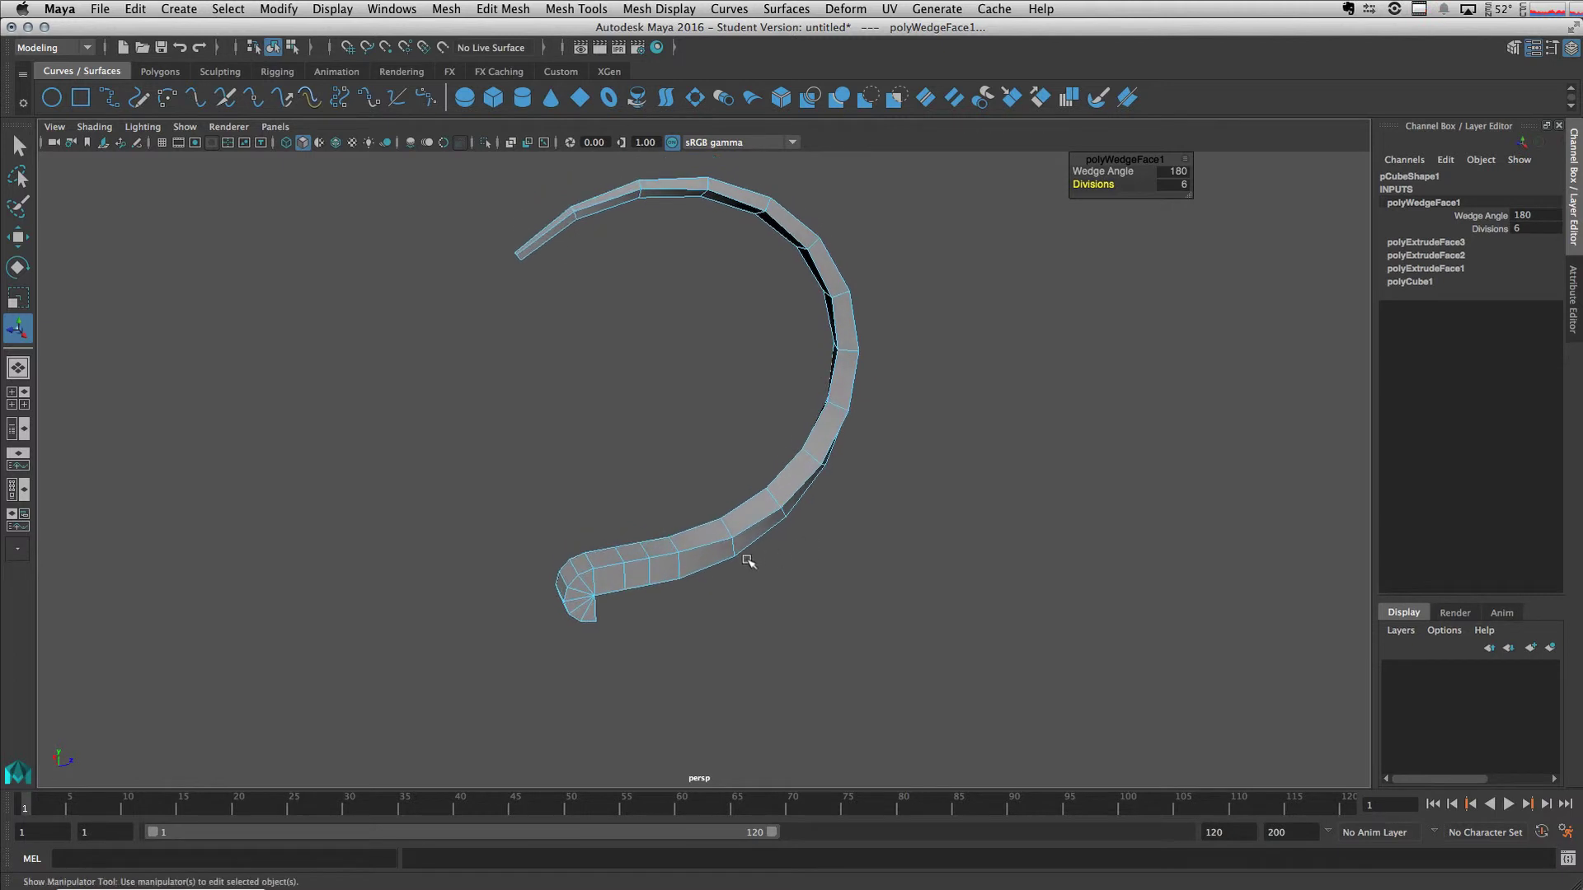
pyautogui.click(649, 549)
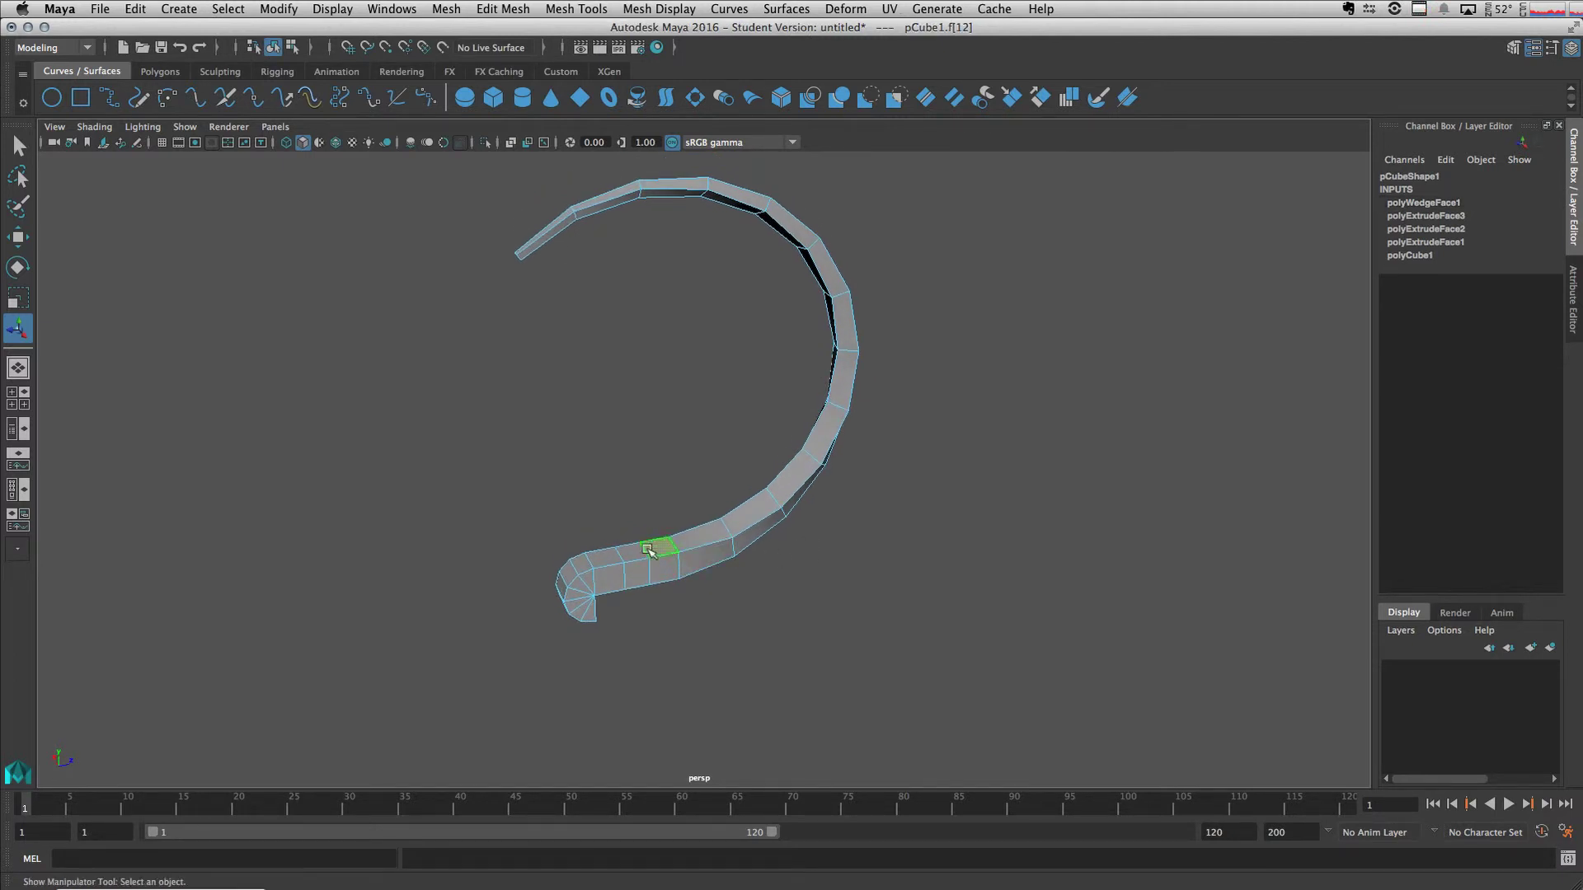
pyautogui.keyDown('shift'); pyautogui.doubleClick(609, 557); pyautogui.keyUp('shift')
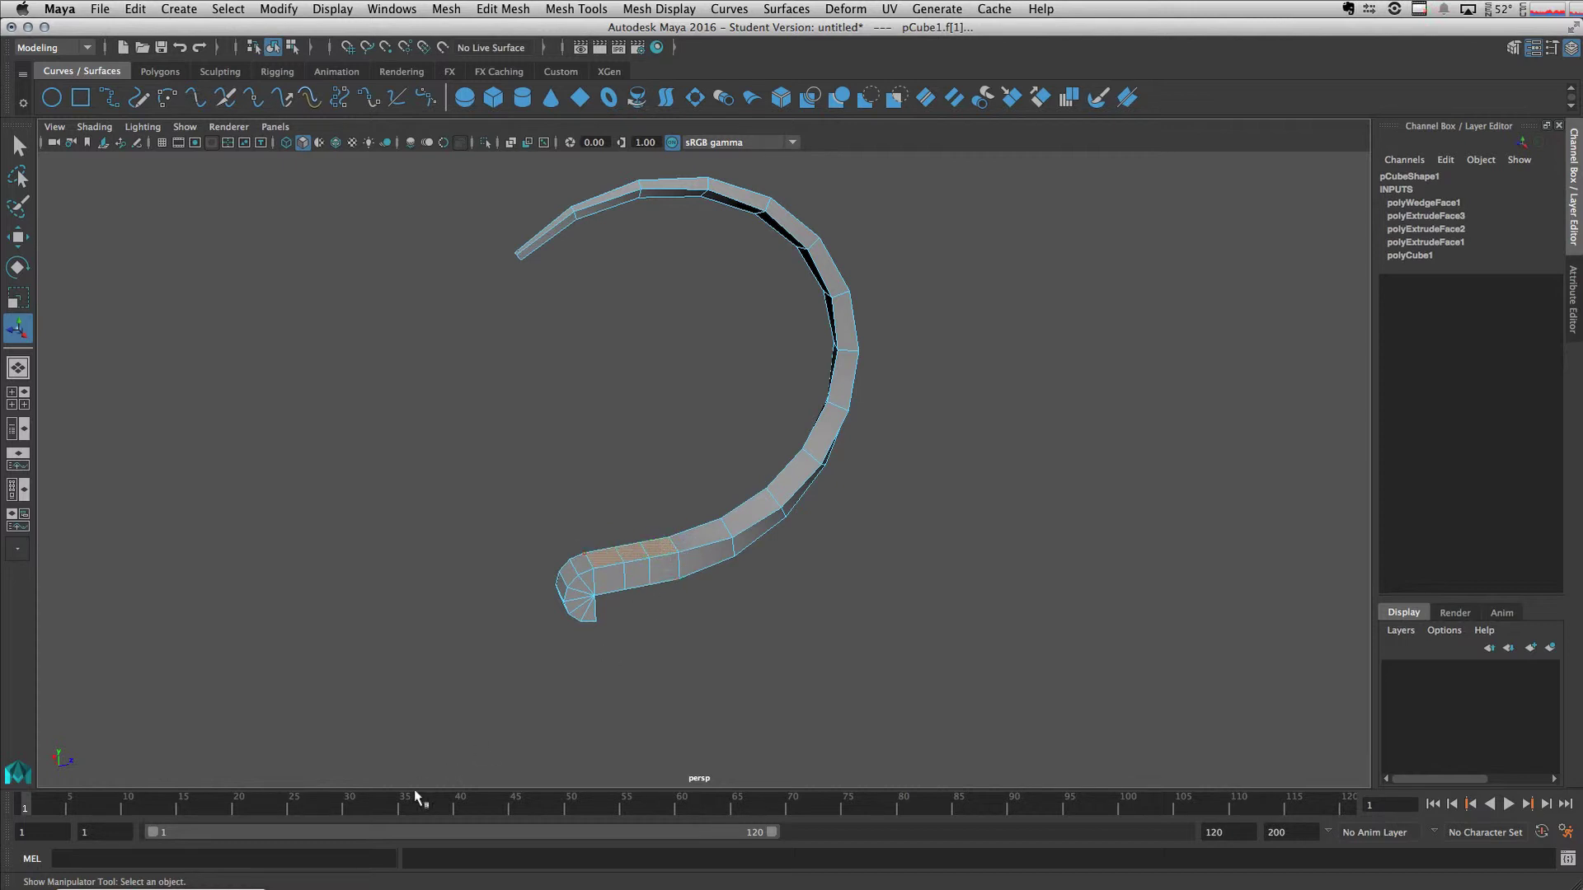
pyautogui.hotkey('shift', 'o')
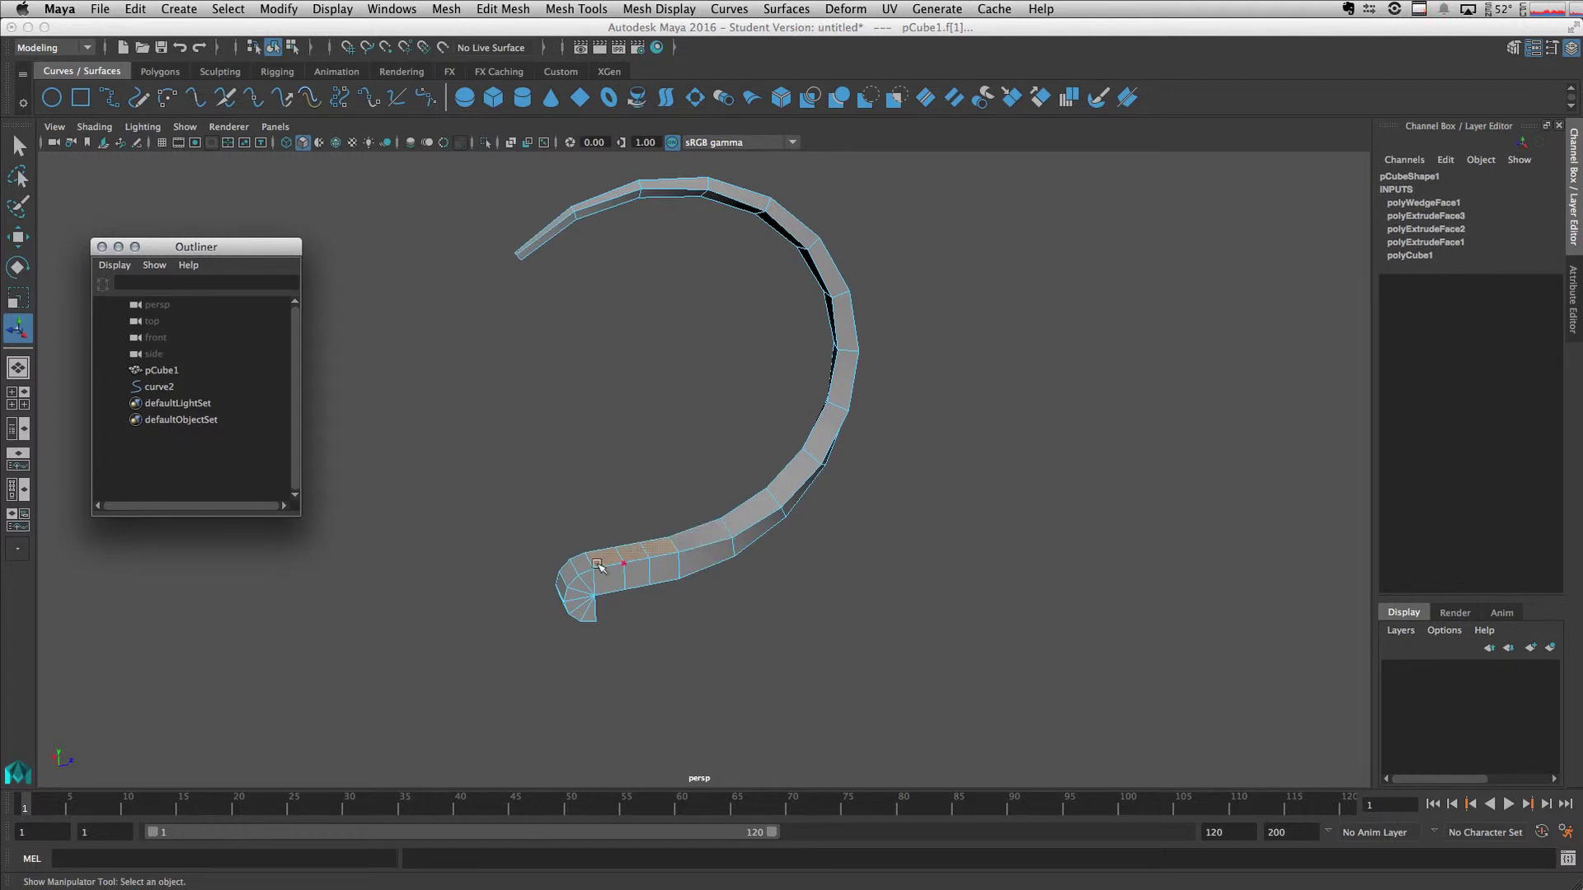
pyautogui.keyDown('alt'); pyautogui.moveTo(695, 540); pyautogui.dragTo(645, 537); pyautogui.keyUp('alt')
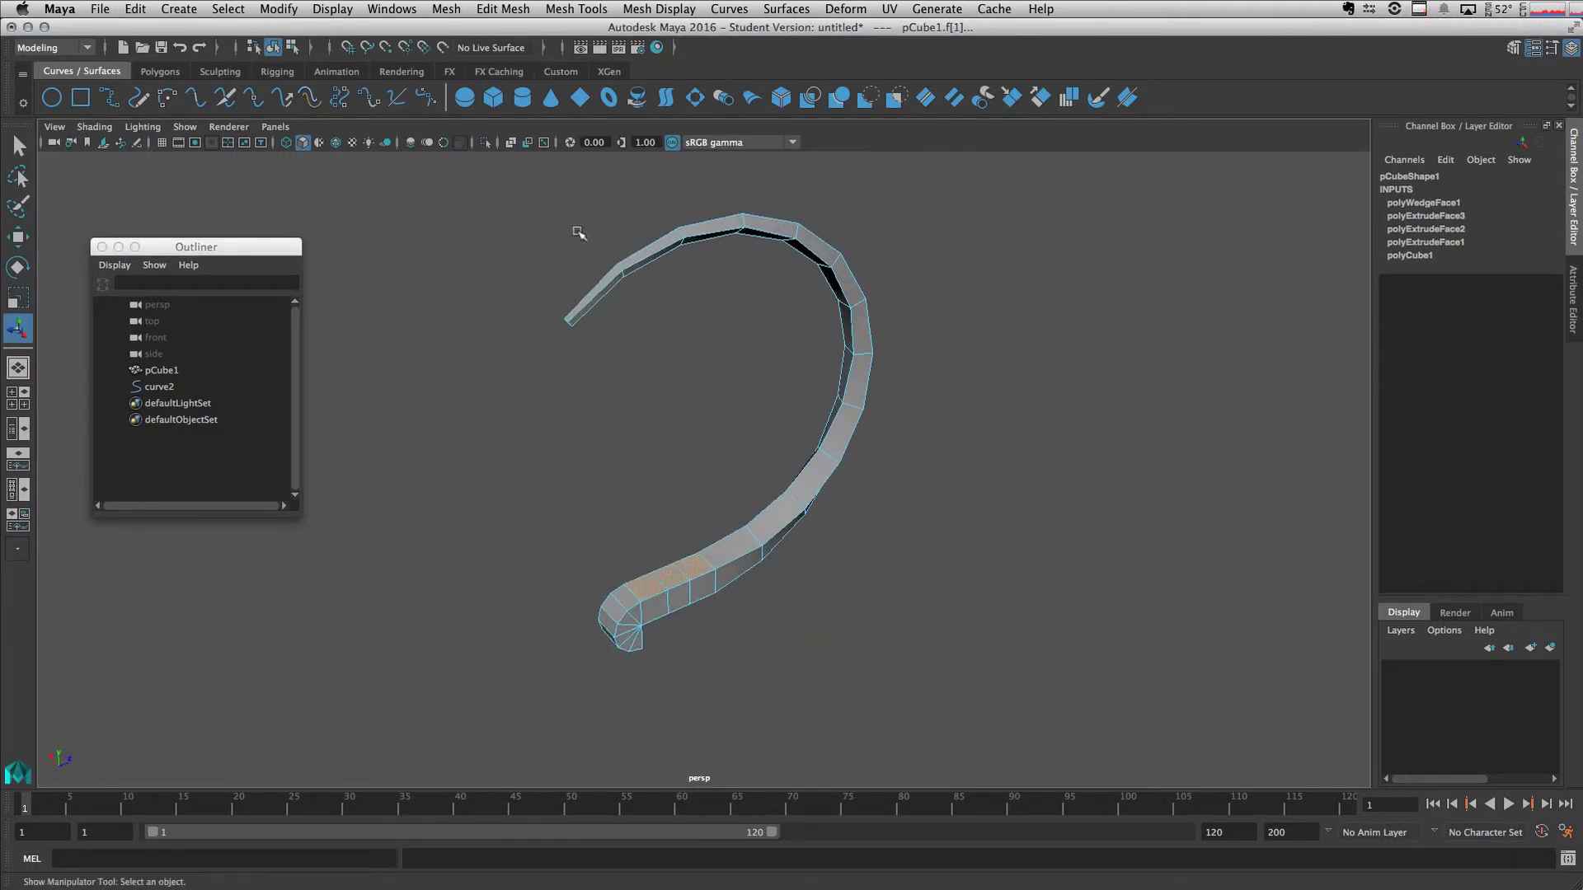
# Step: Extract the selected face strip and lift it to about 2.035 along local Z
pyautogui.click(517, 10)
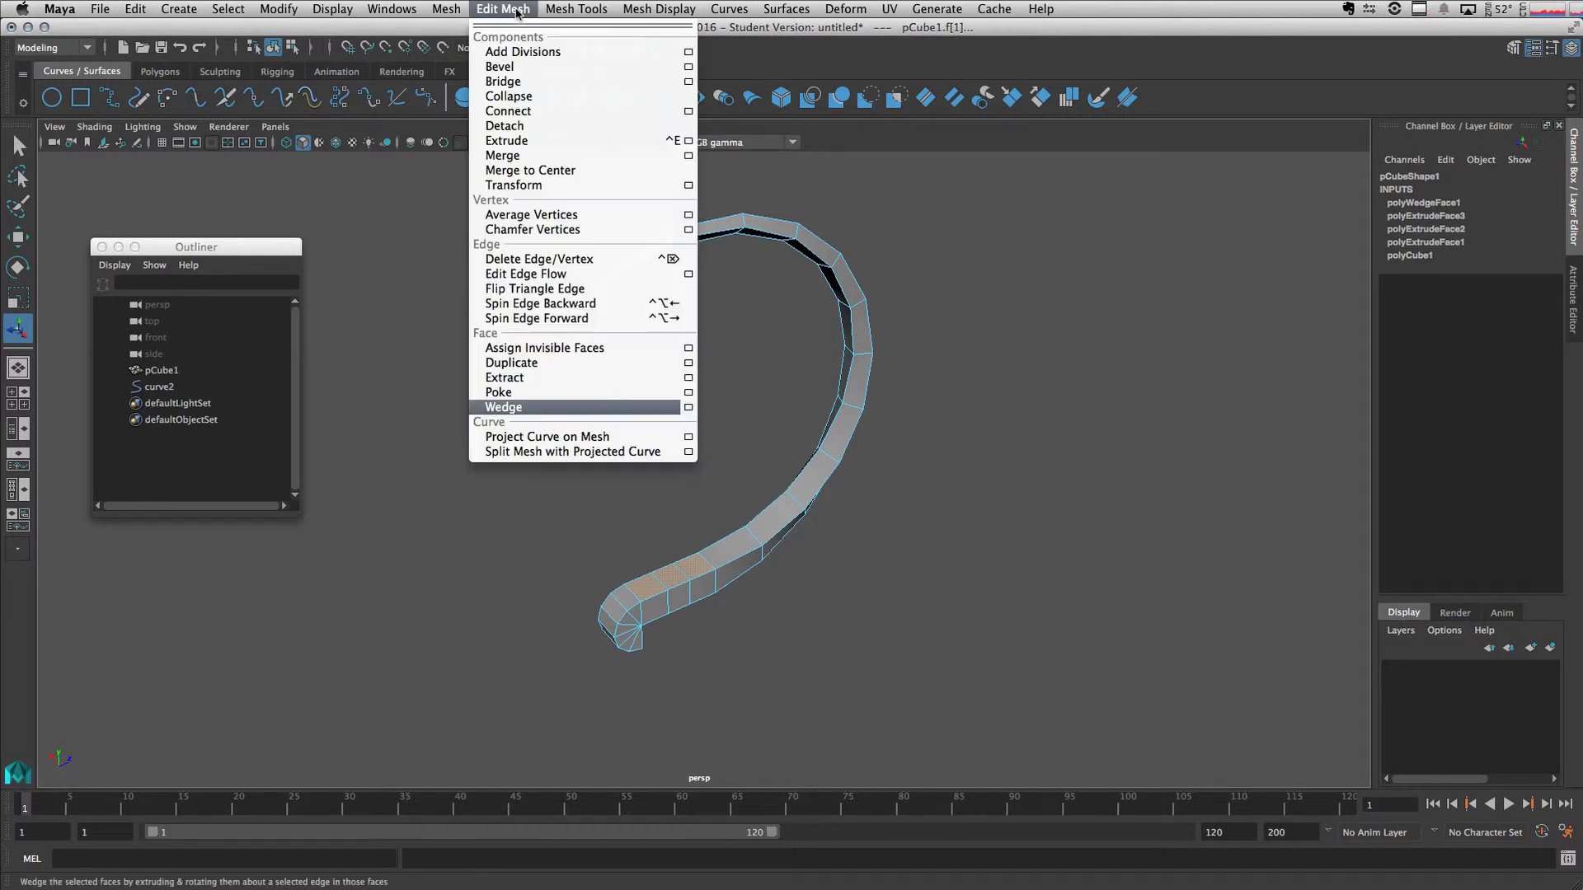
pyautogui.click(533, 384)
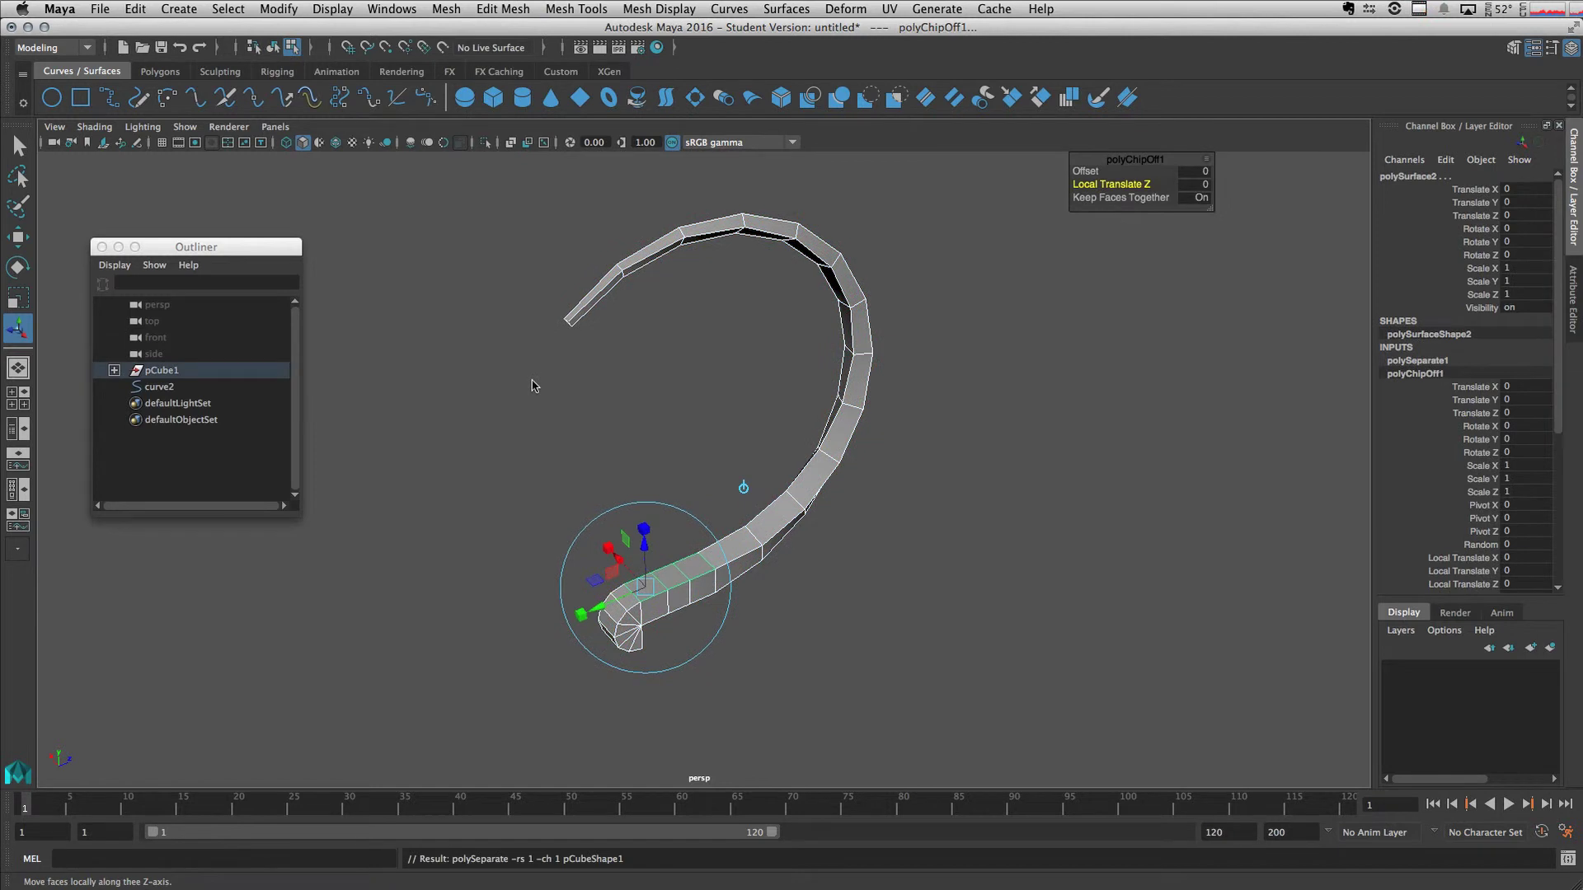
pyautogui.moveTo(646, 550); pyautogui.dragTo(643, 498)
# Step: Inspect the new polySurface1 and polySurface2 parts in the Outliner and the gap left behind
pyautogui.keyDown('alt'); pyautogui.moveTo(760, 445); pyautogui.dragTo(726, 424); pyautogui.keyUp('alt')
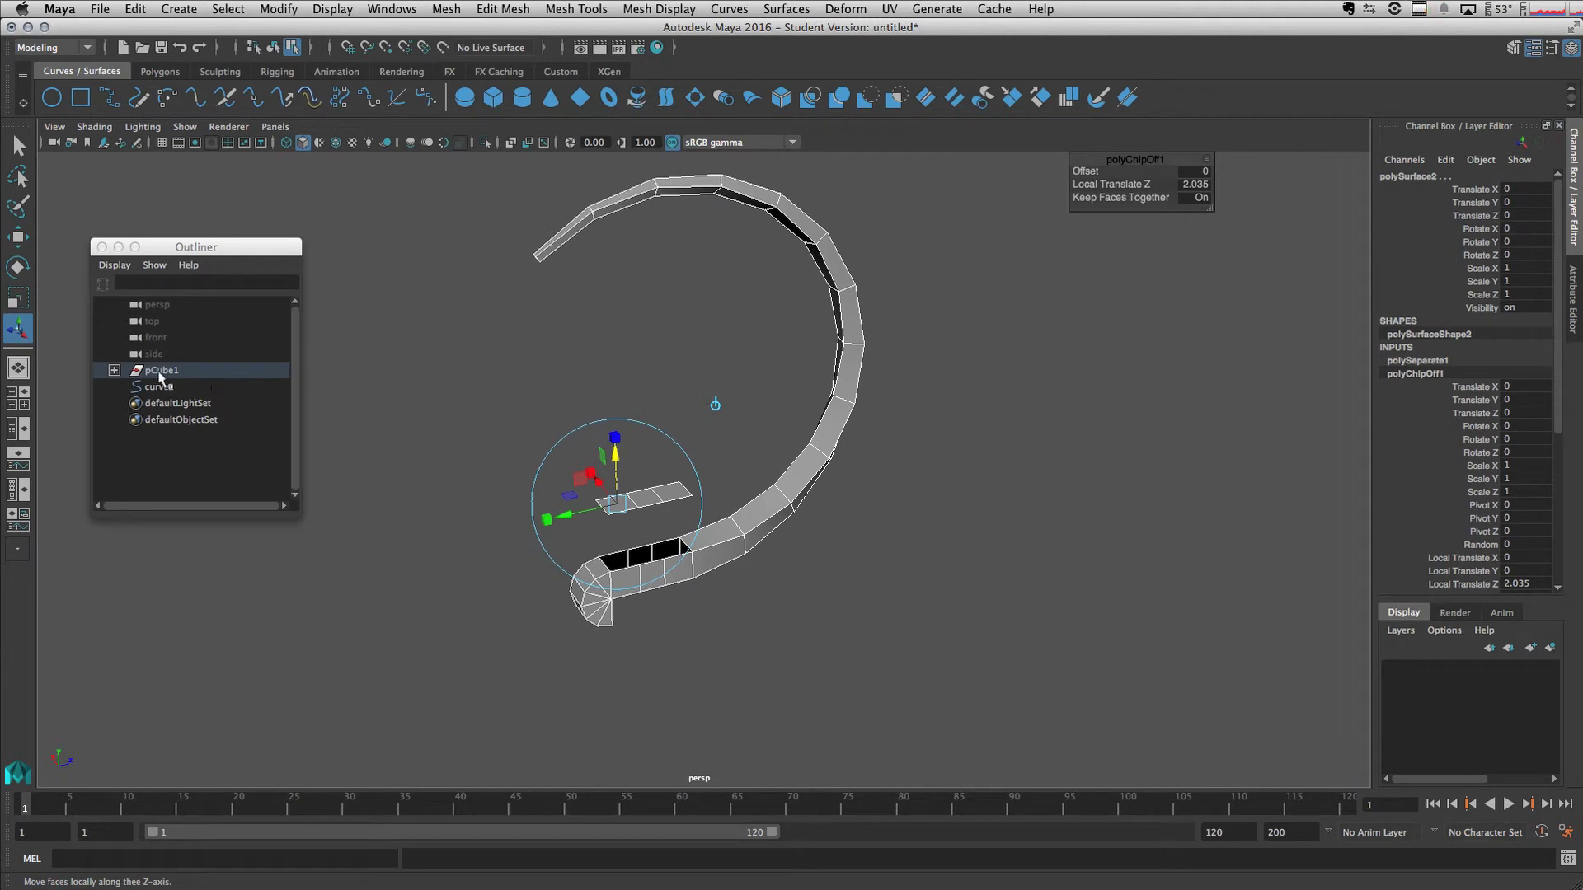
pyautogui.click(115, 370)
pyautogui.click(189, 403)
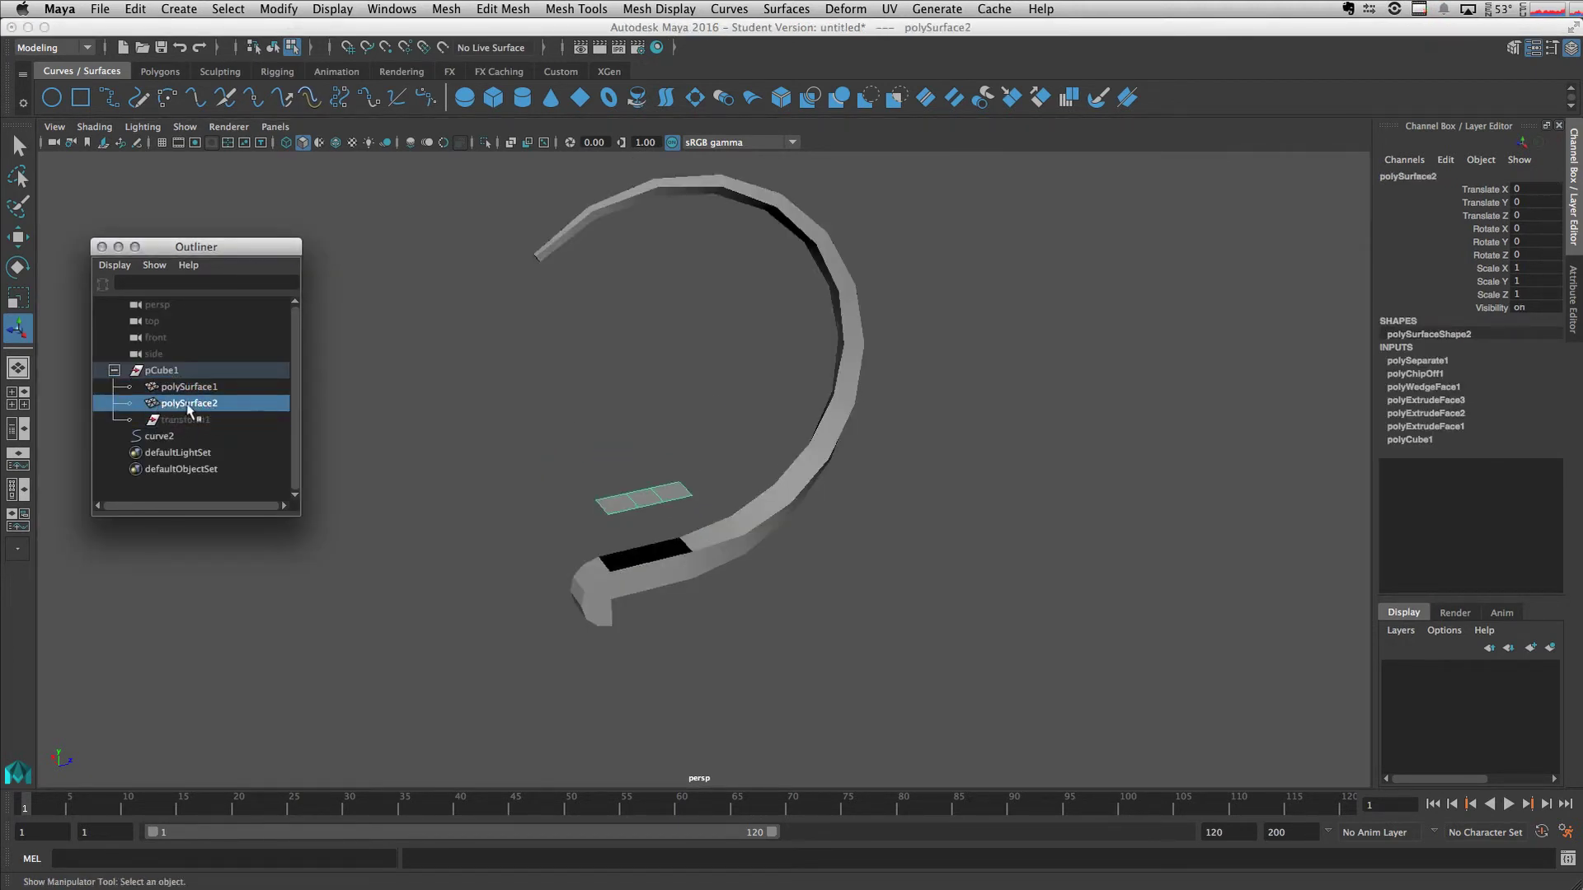
pyautogui.click(203, 388)
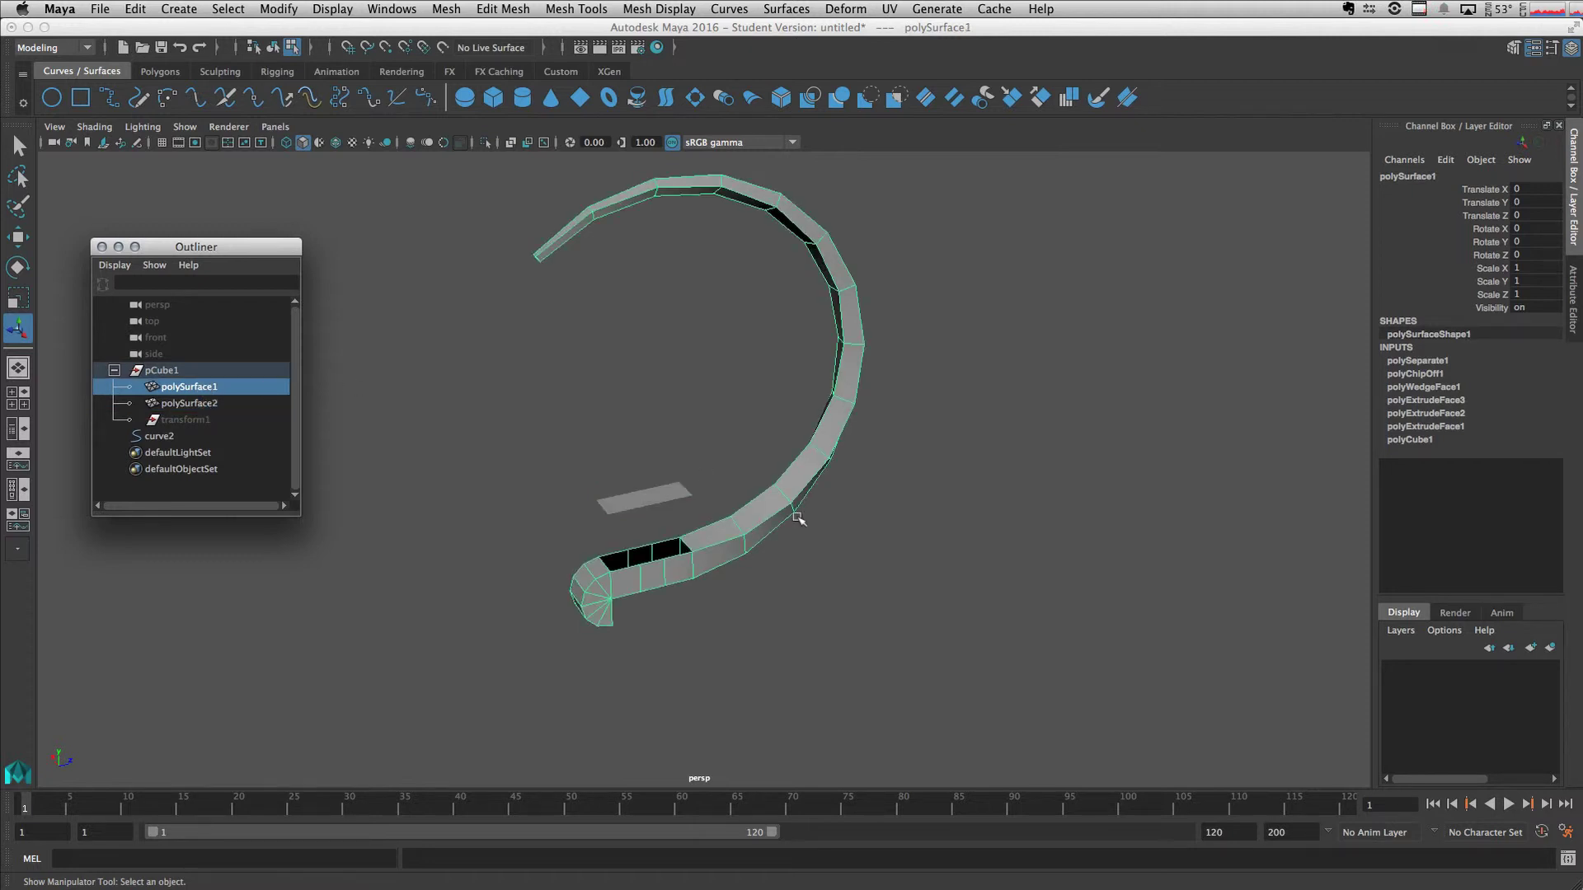
pyautogui.keyDown('alt'); pyautogui.moveTo(831, 286); pyautogui.dragTo(740, 462); pyautogui.keyUp('alt')
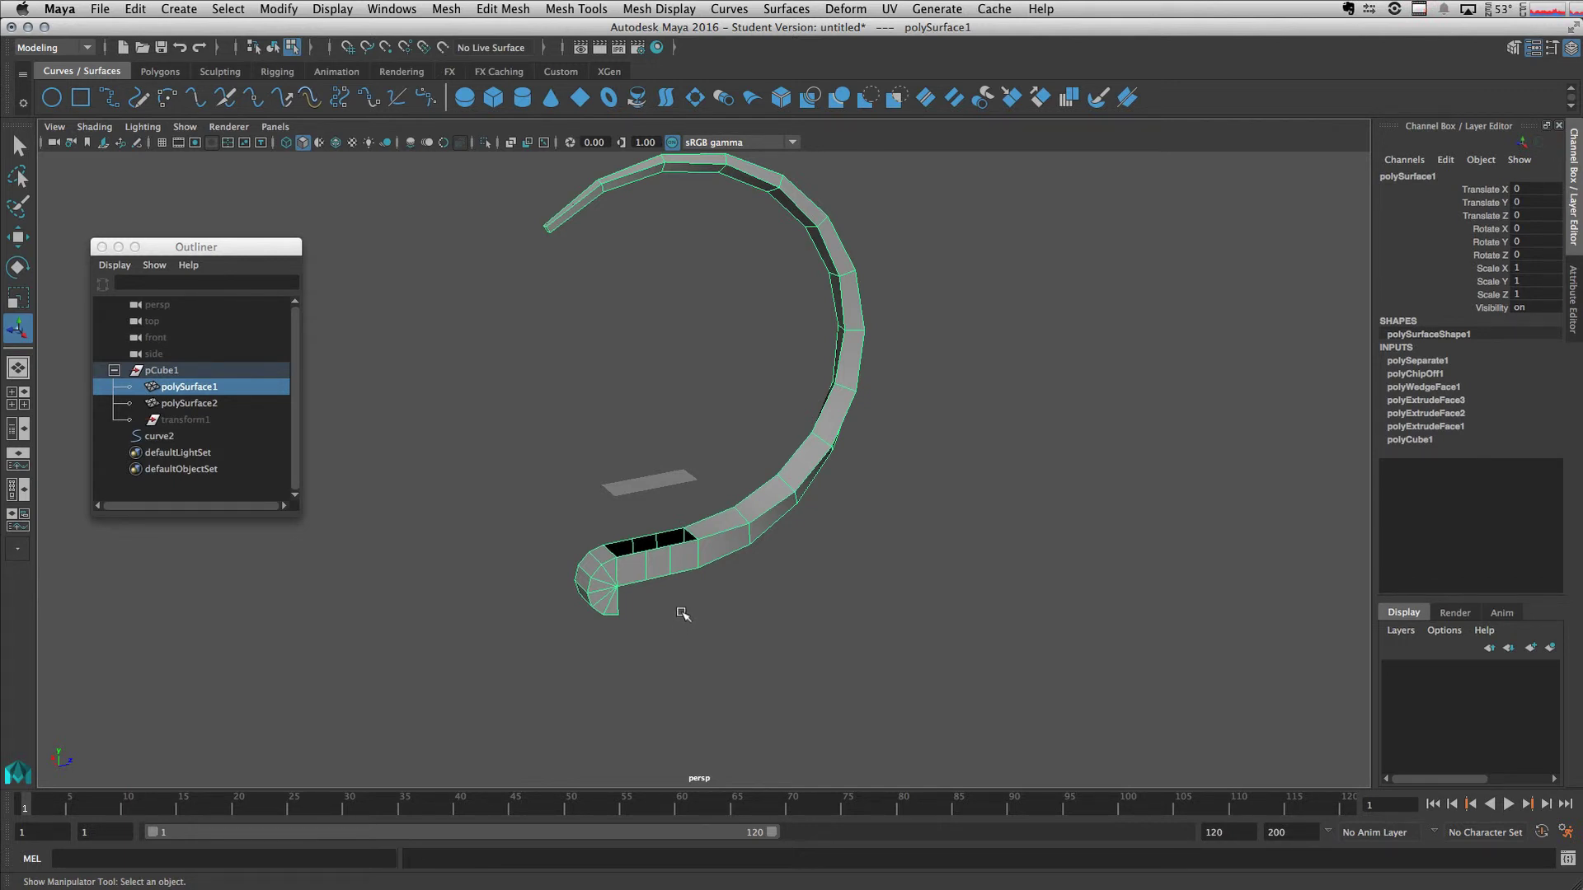
pyautogui.press('z')
pyautogui.press('z')
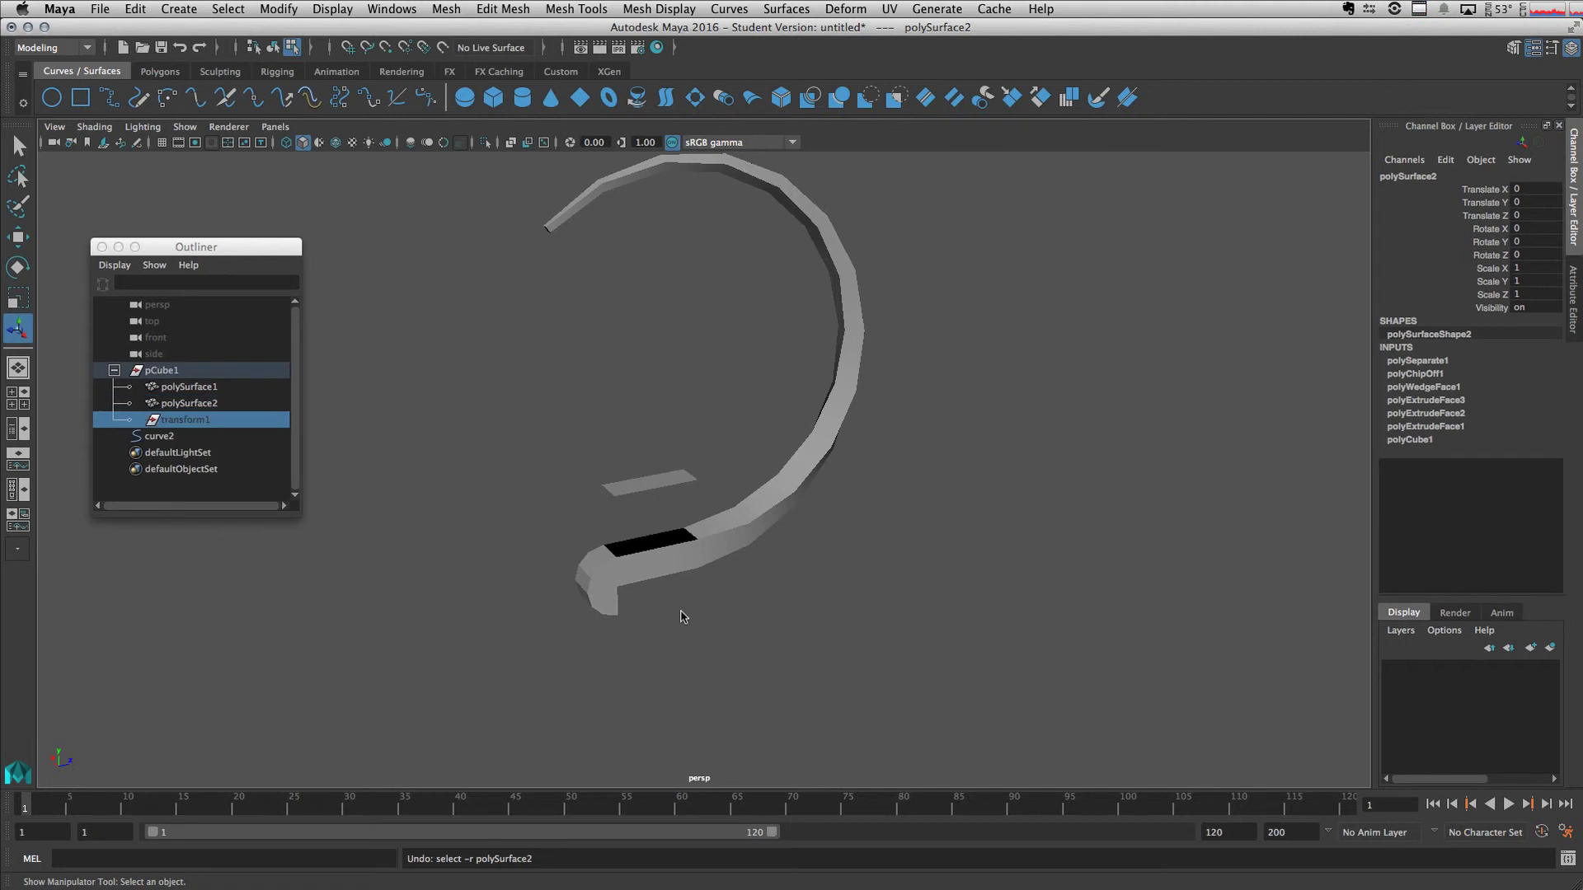
# Step: Undo back past the face extraction so the hook is whole again
pyautogui.press('z')
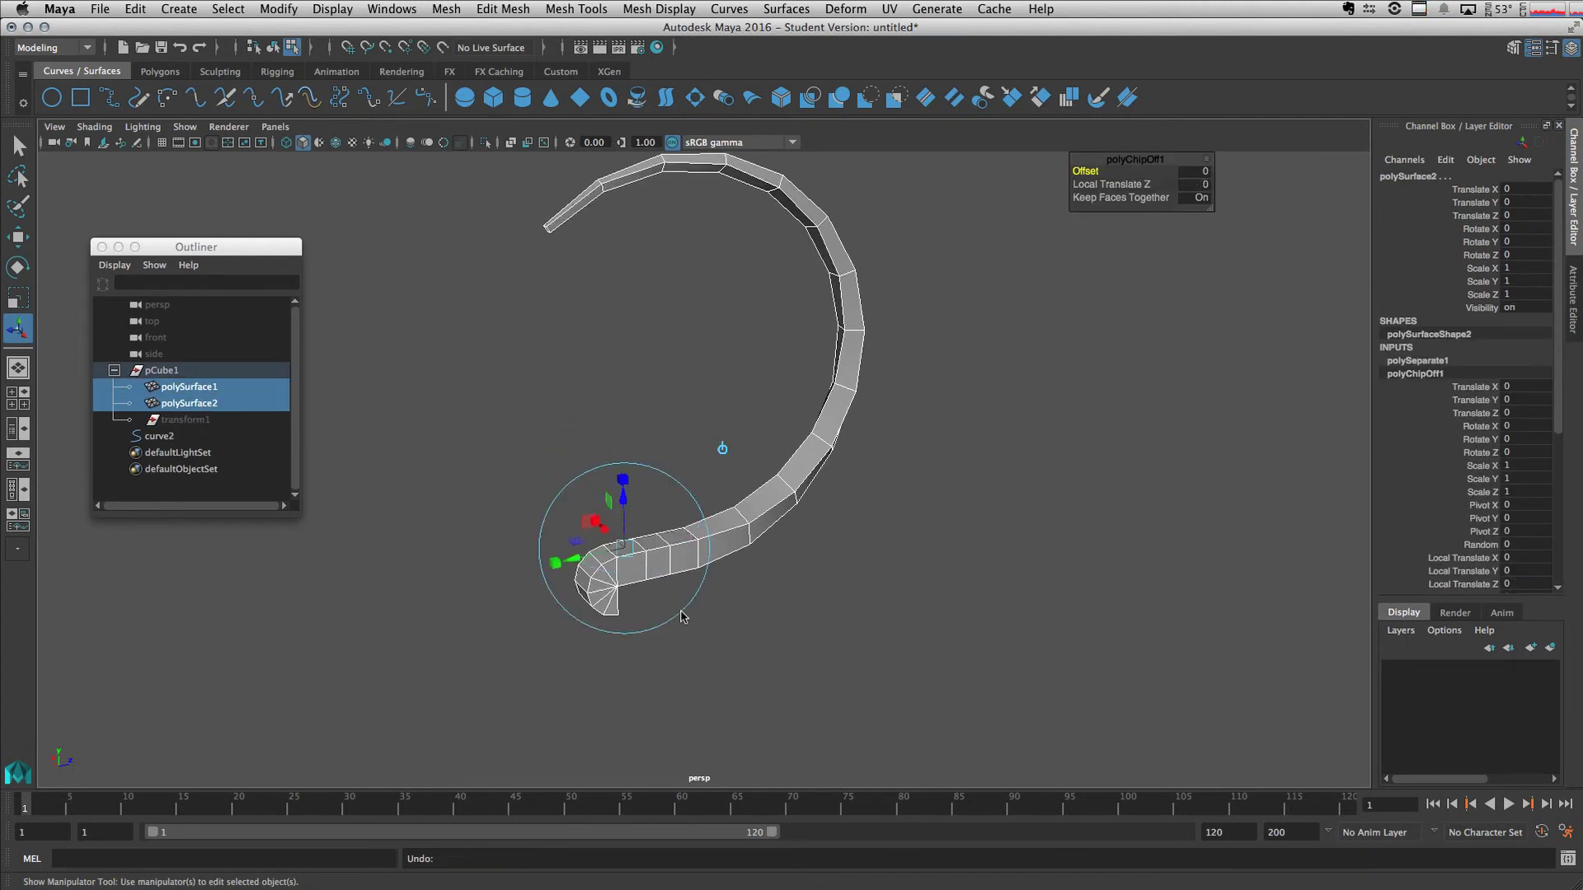
pyautogui.press('z')
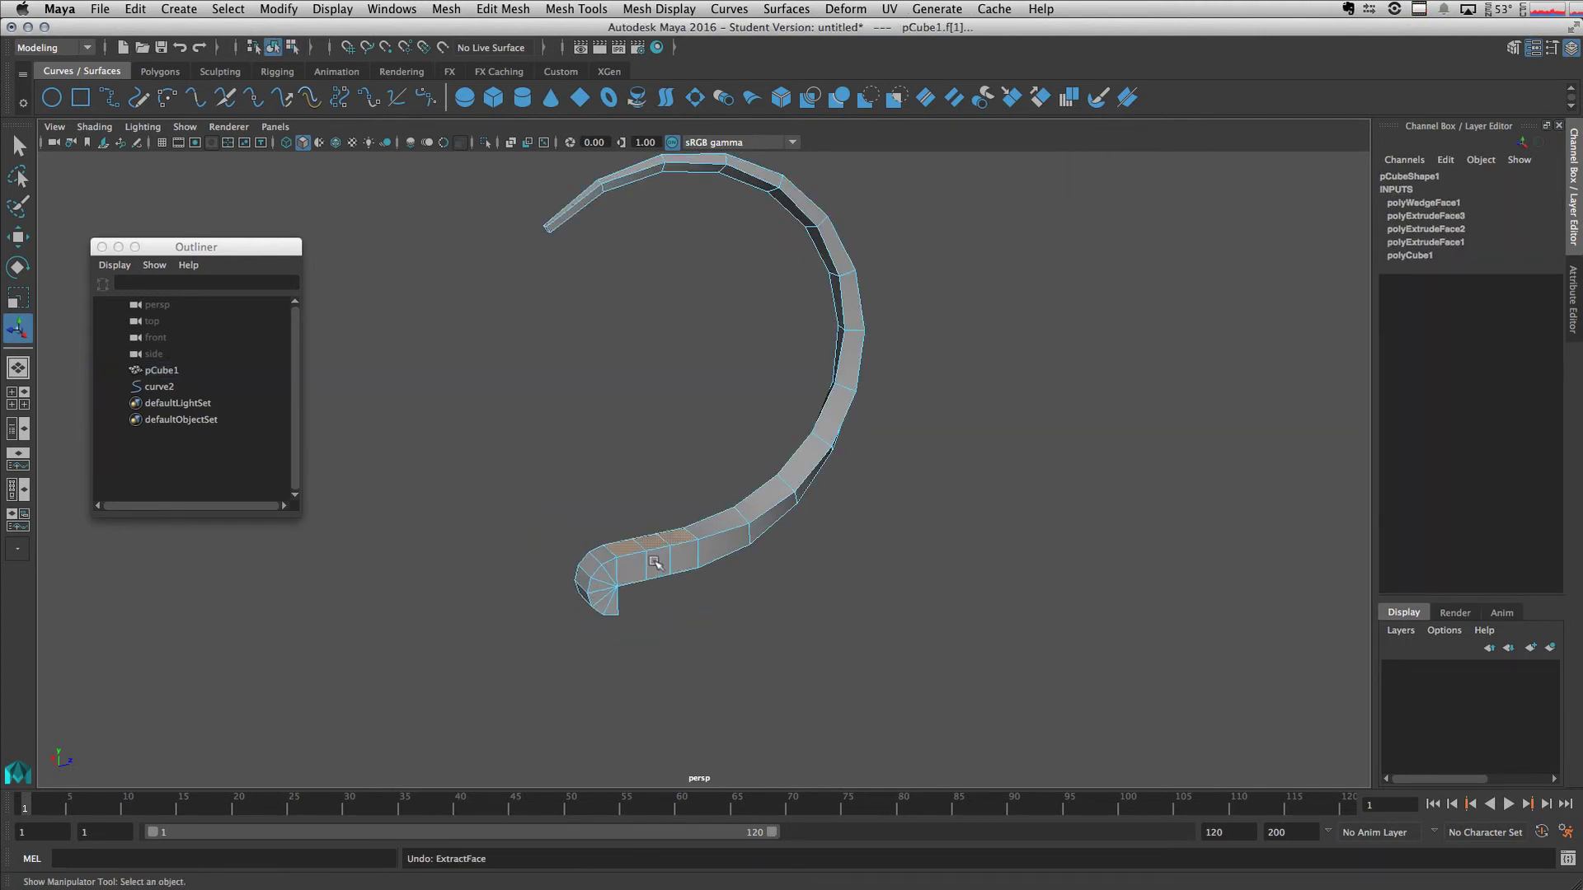
pyautogui.moveTo(601, 539)
pyautogui.keyDown('alt'); pyautogui.mouseDown()
pyautogui.moveTo(764, 565)
pyautogui.moveTo(607, 558)
pyautogui.mouseUp(); pyautogui.keyUp('alt')
# Step: Duplicate the face strip with Edit Mesh > Duplicate and raise the copy to local Z 1.786
pyautogui.click(446, 8)
pyautogui.moveTo(392, 8)
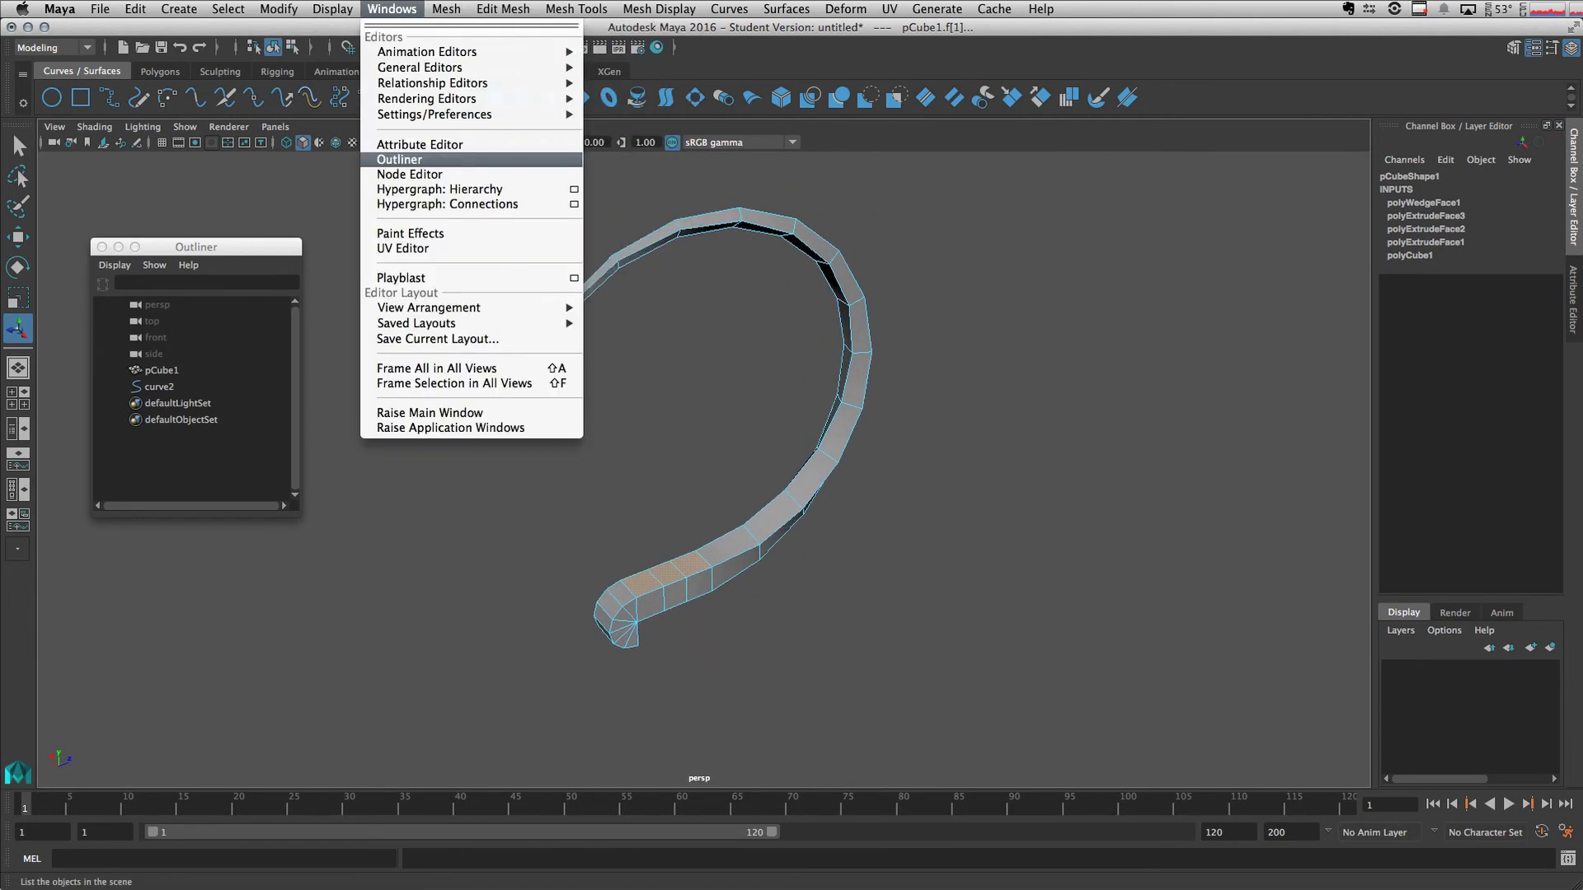
pyautogui.moveTo(503, 8)
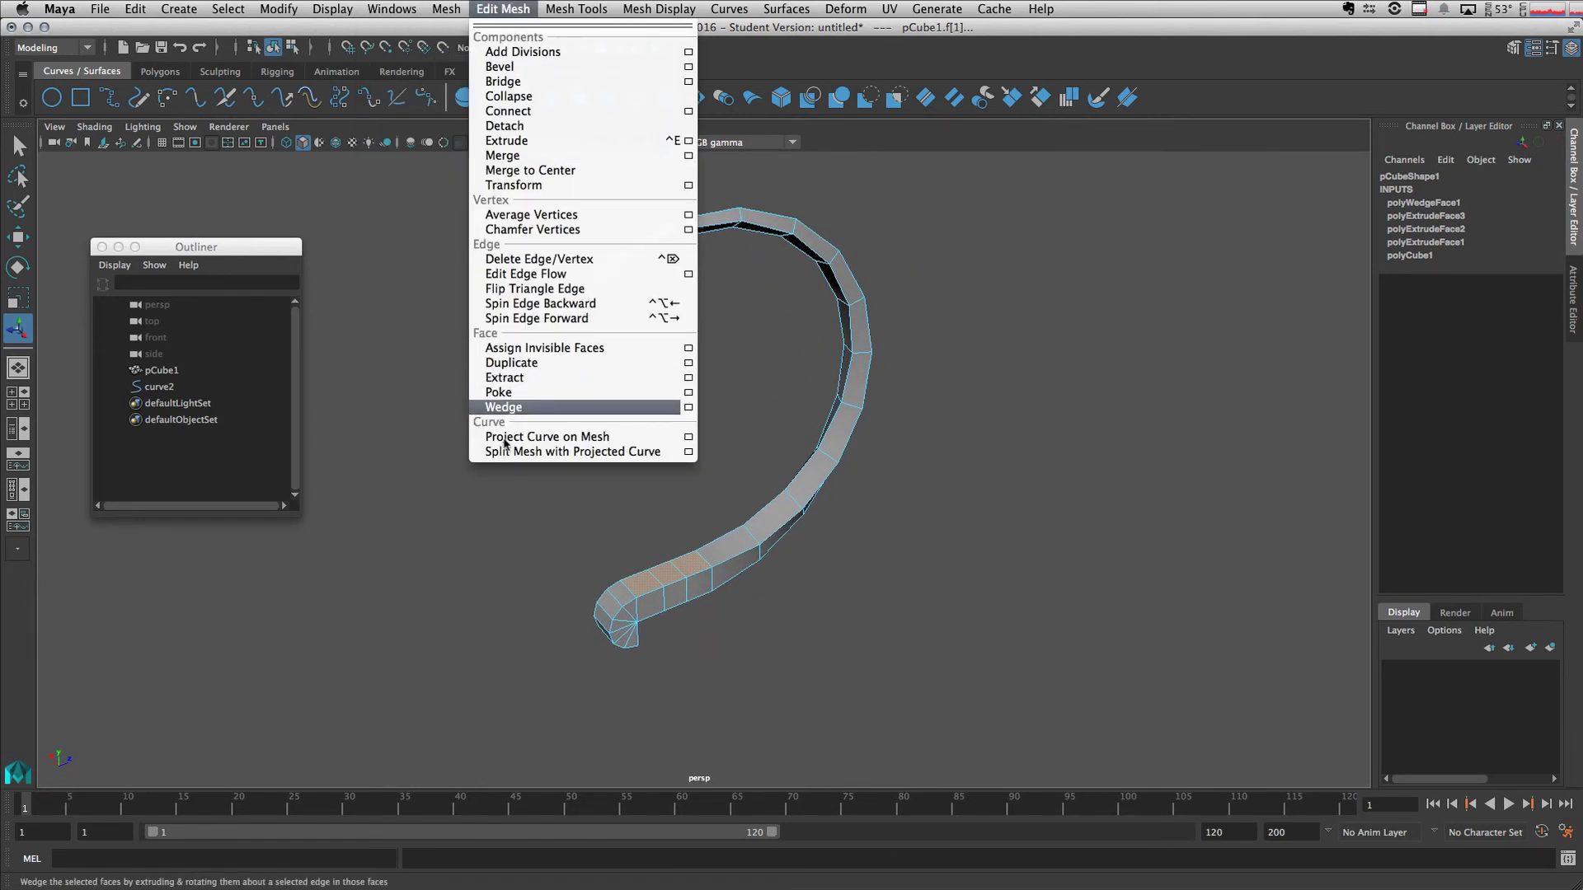
pyautogui.click(525, 363)
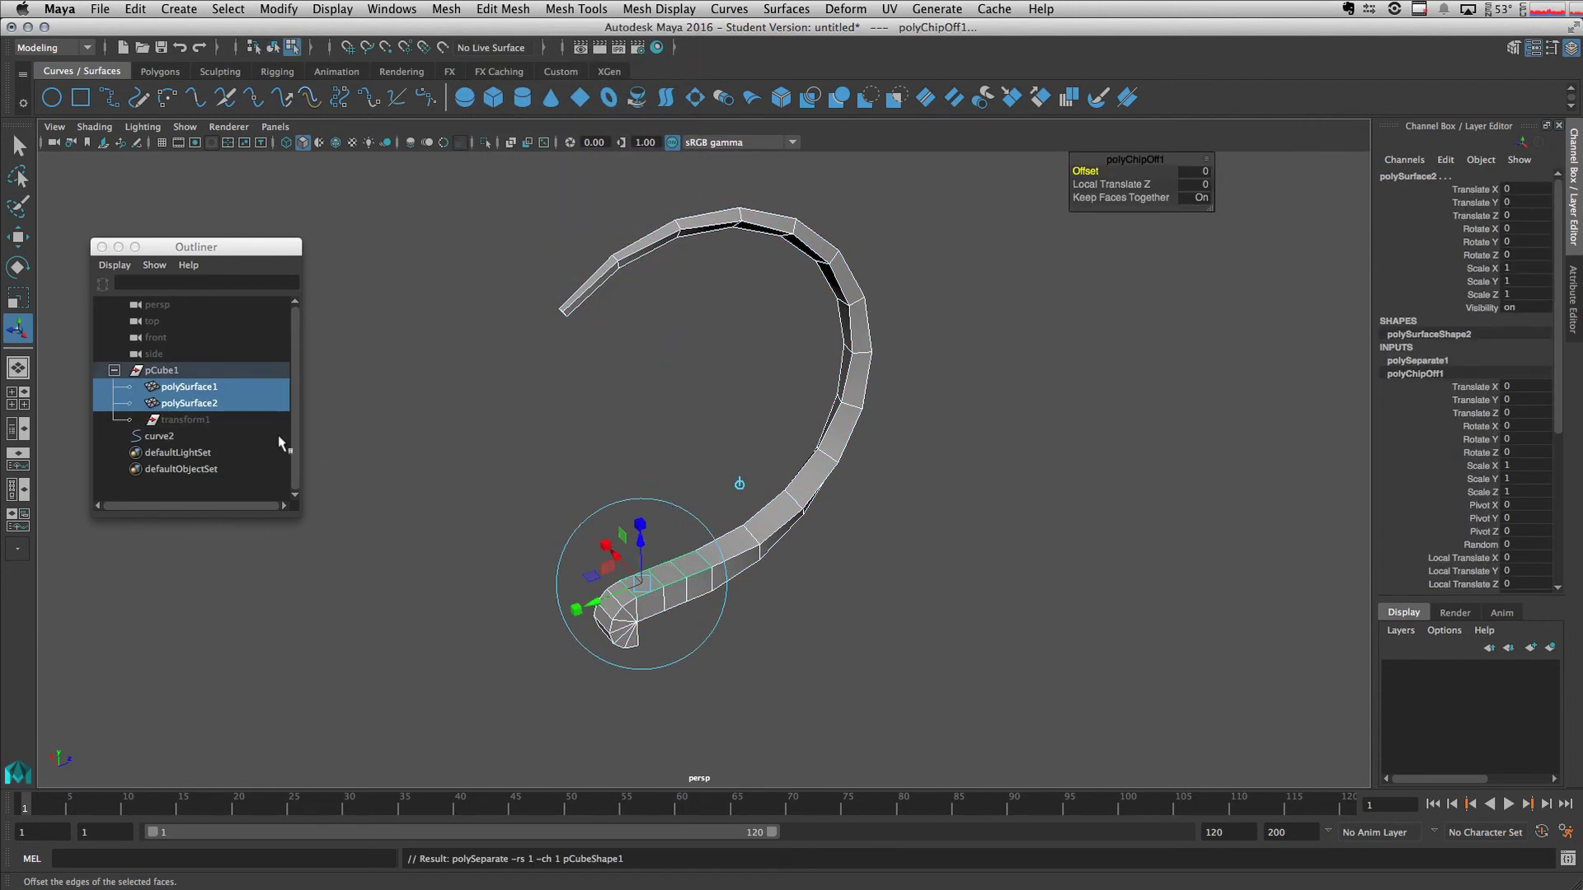
pyautogui.moveTo(639, 542); pyautogui.dragTo(640, 464)
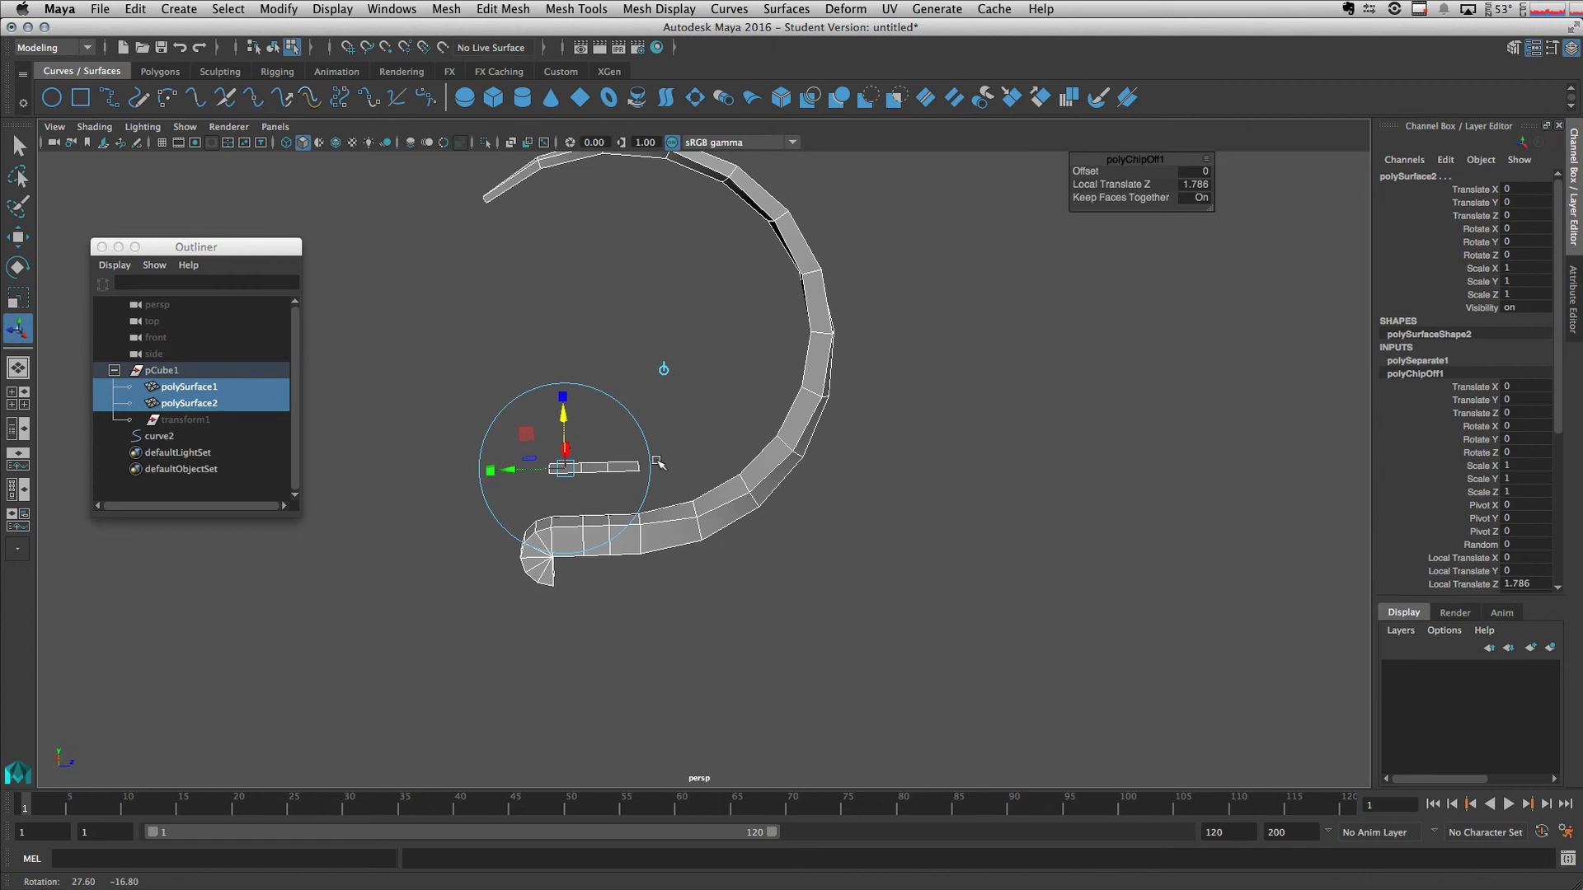
# Step: Check the duplicated strip polySurface2 and intact hook polySurface1, viewing the hook edge-on
pyautogui.click(204, 404)
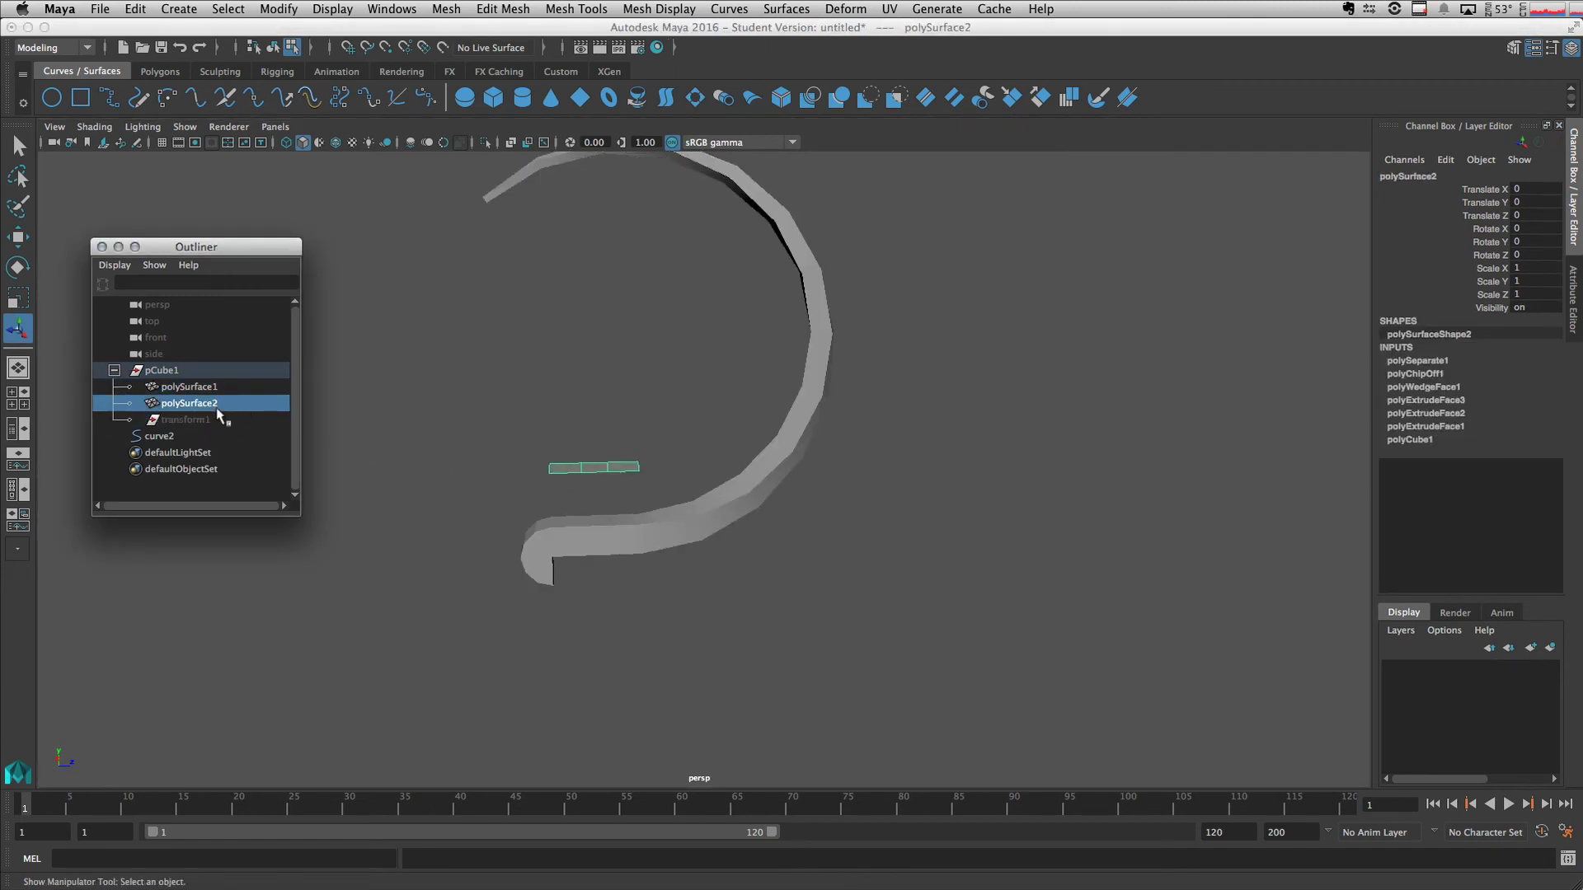
pyautogui.moveTo(218, 410); pyautogui.dragTo(206, 387, button='middle')
pyautogui.click(206, 387)
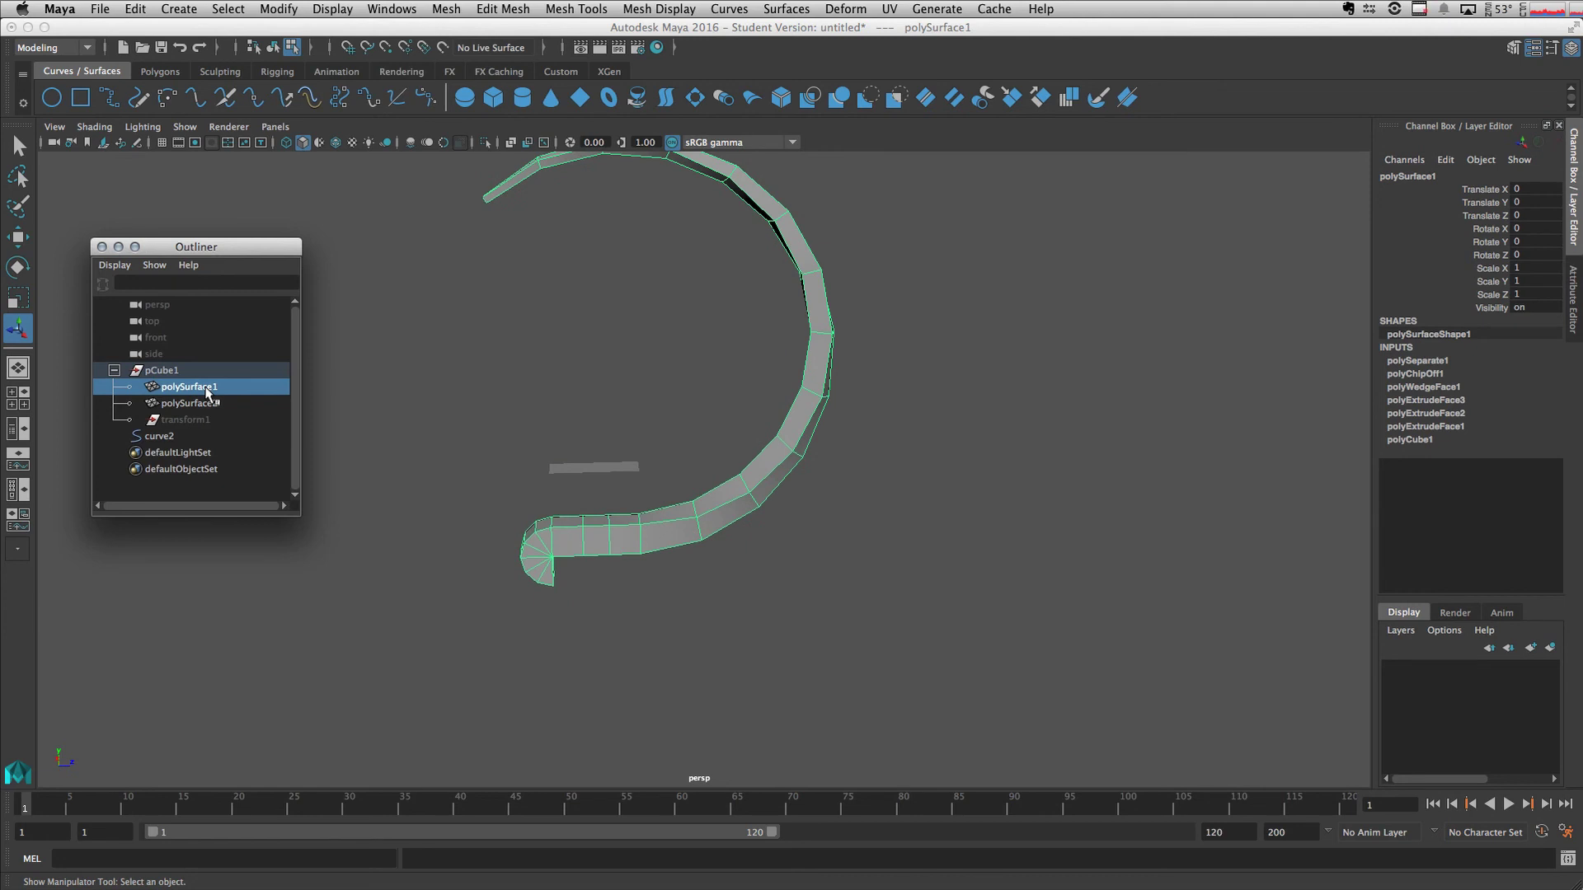
pyautogui.keyDown('alt'); pyautogui.moveTo(561, 545); pyautogui.dragTo(762, 363); pyautogui.keyUp('alt')
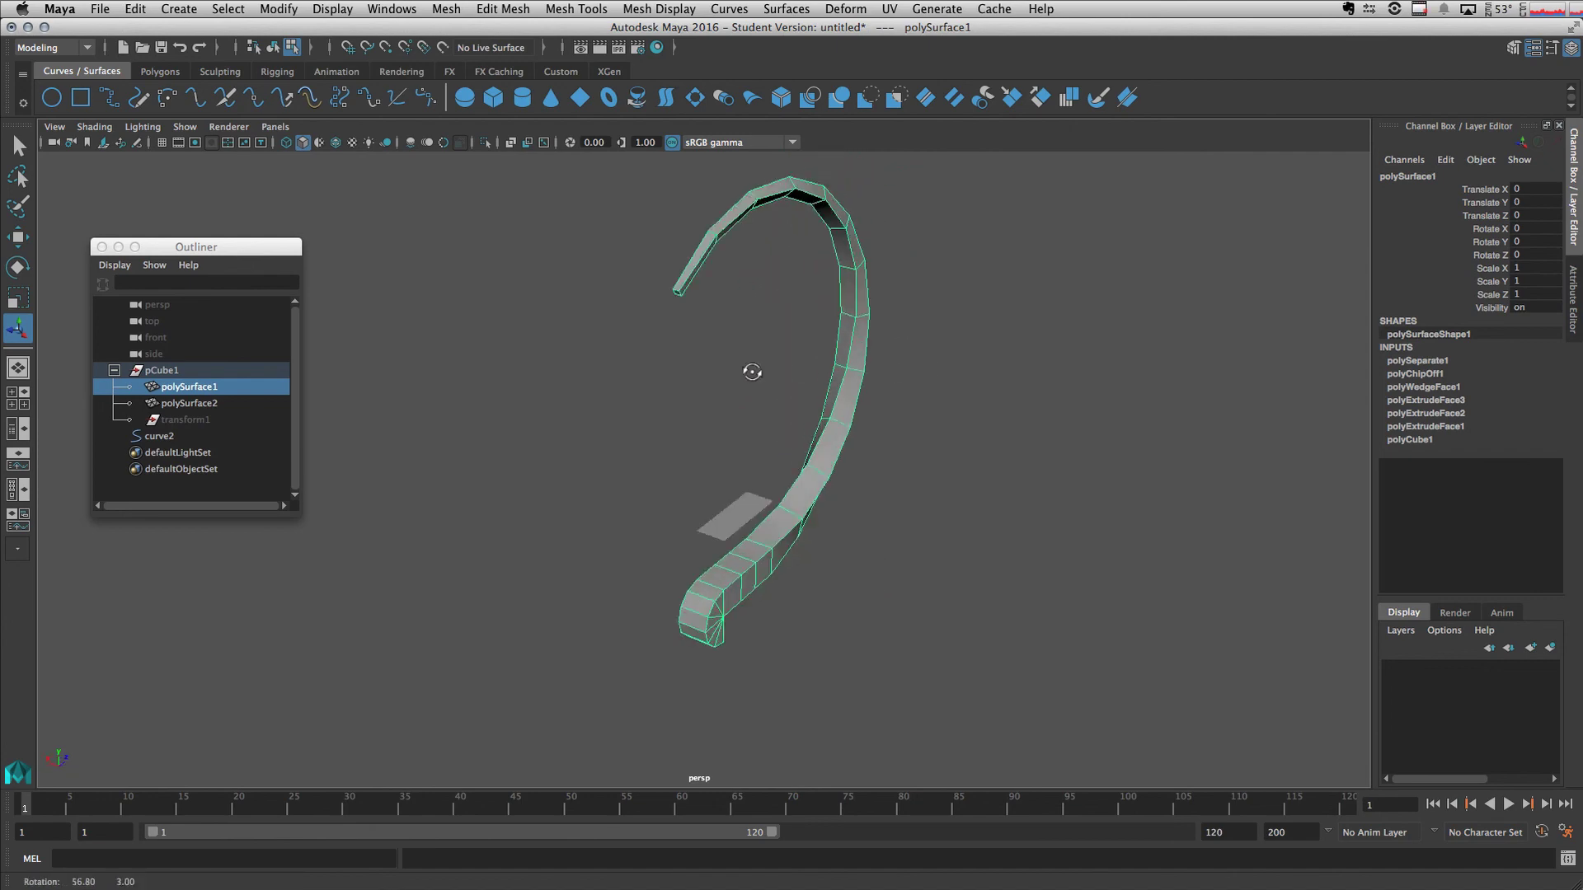